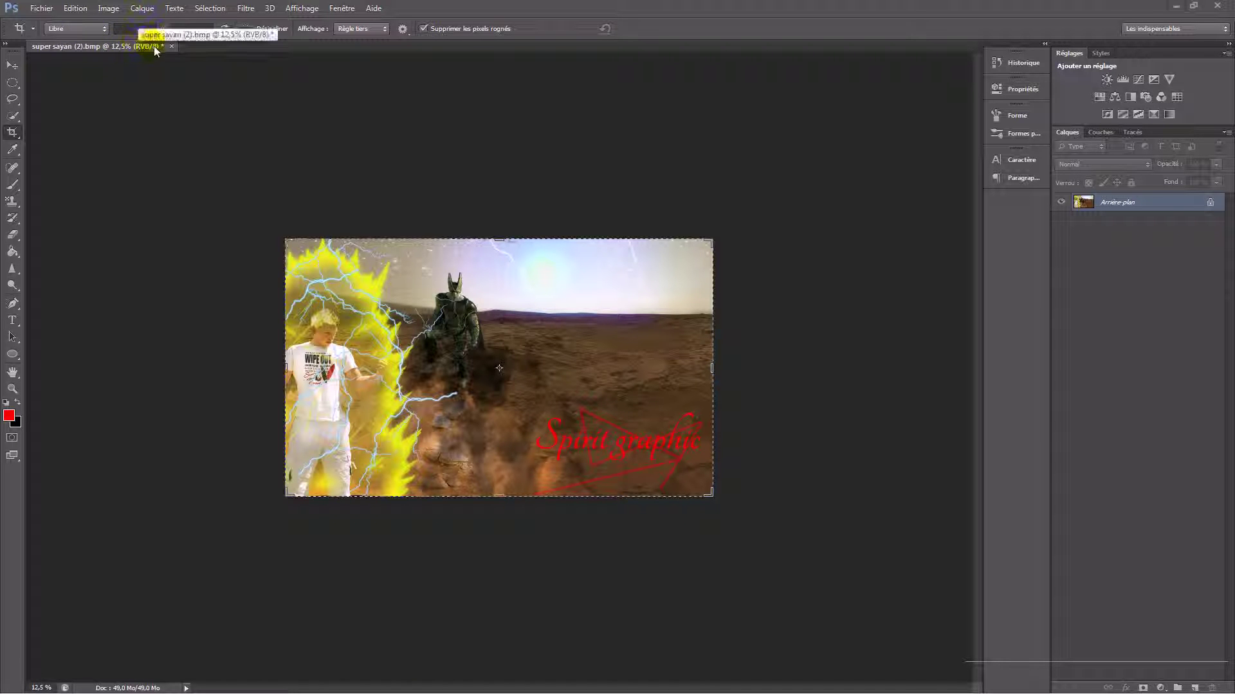
Create a new document named signature, 600 pixels wide and 250 pixels high
{"action": "left_click", "coordinate": [40, 7]}
{"action": "left_click", "coordinate": [46, 20]}
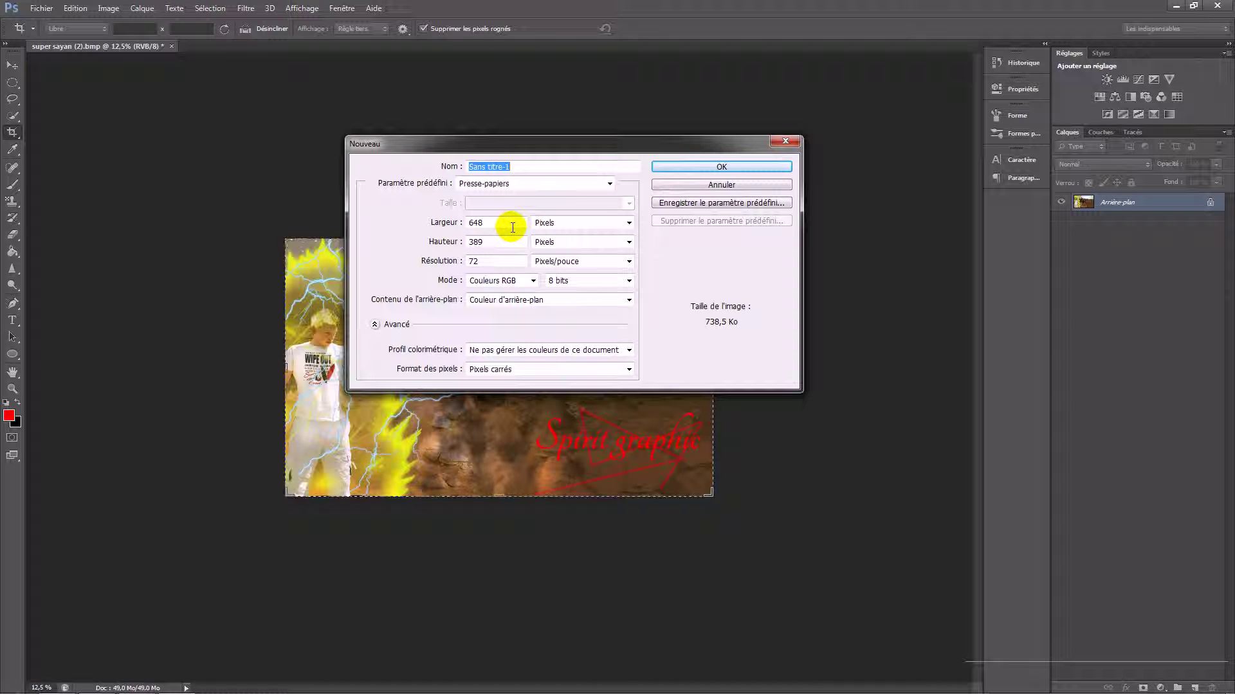
{"action": "type", "text": "6"}
{"action": "type", "text": "signature"}
{"action": "key", "text": "Tab"}
{"action": "key", "text": "Tab"}
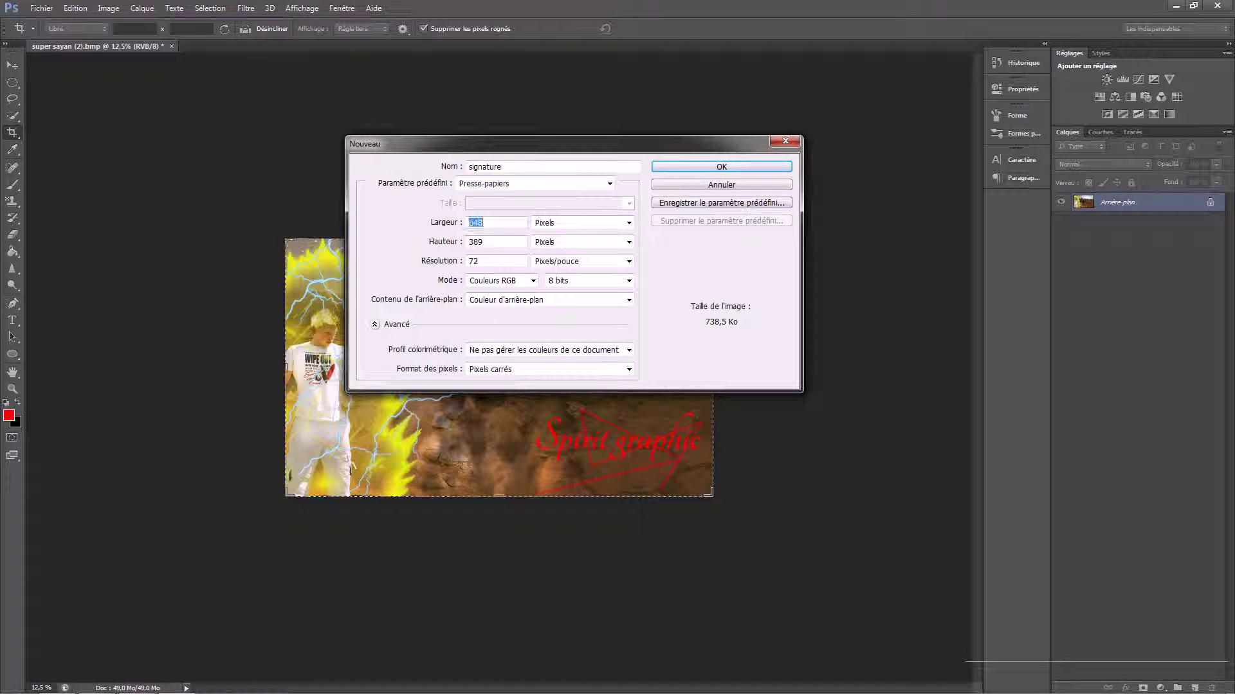
{"action": "type", "text": "600"}
{"action": "key", "text": "Tab"}
{"action": "key", "text": "Tab"}
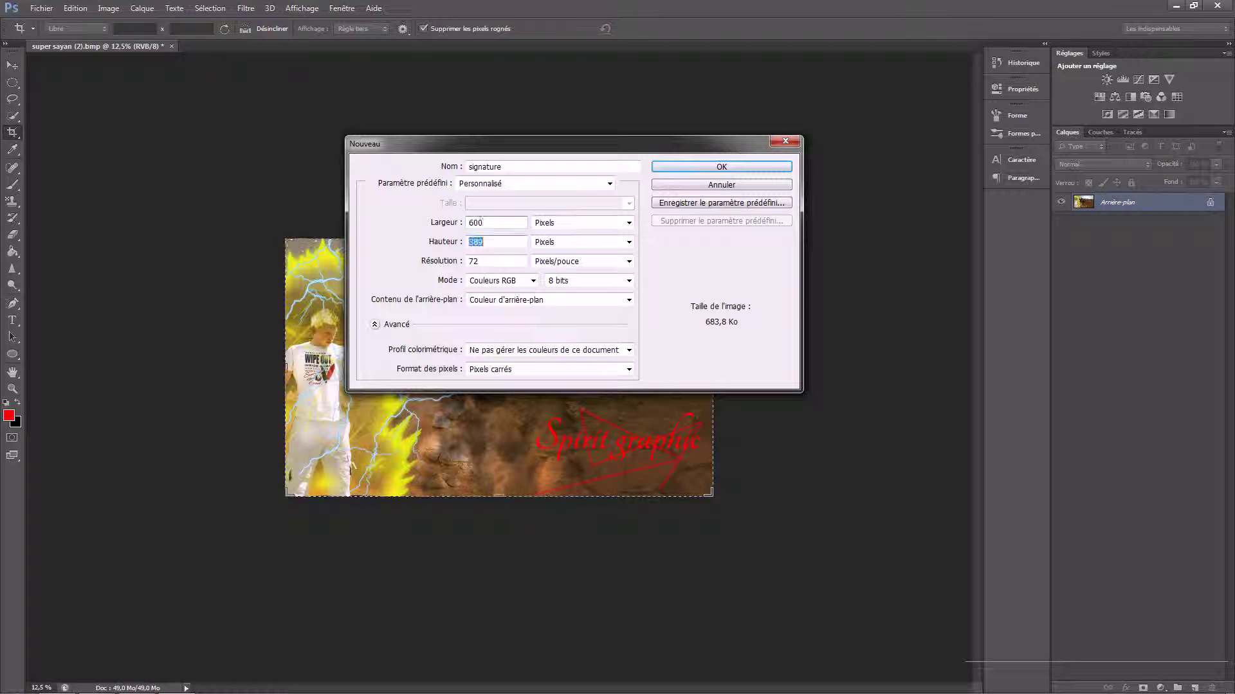
{"action": "type", "text": "250"}
{"action": "key", "text": "Return"}
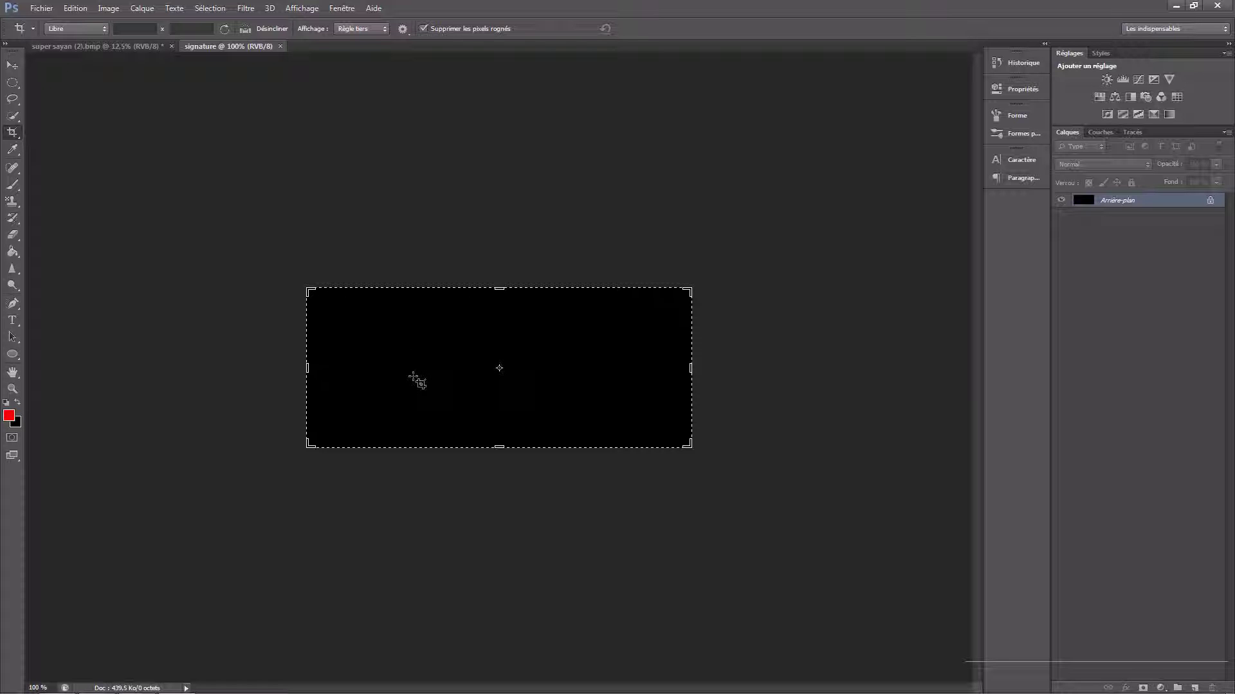
Fill the background layer with a custom light violet-blue colour in Normal mode at 100% opacity
{"action": "key", "text": "shift+F5"}
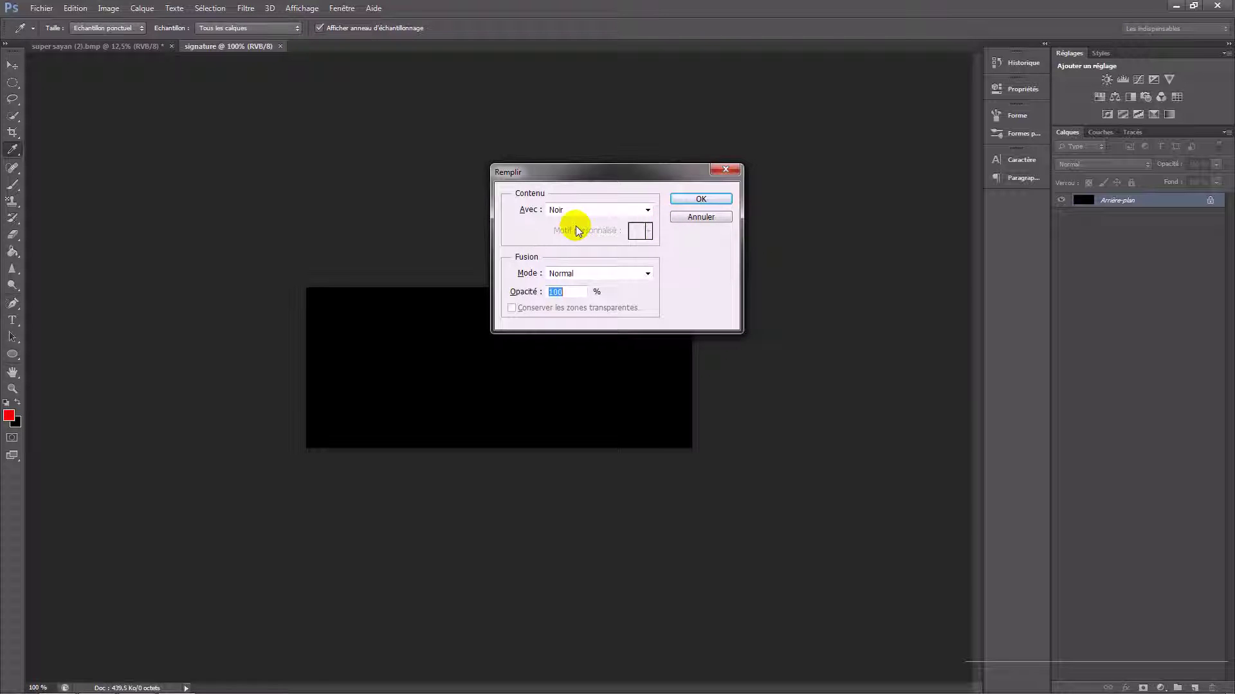
{"action": "left_click", "coordinate": [599, 209]}
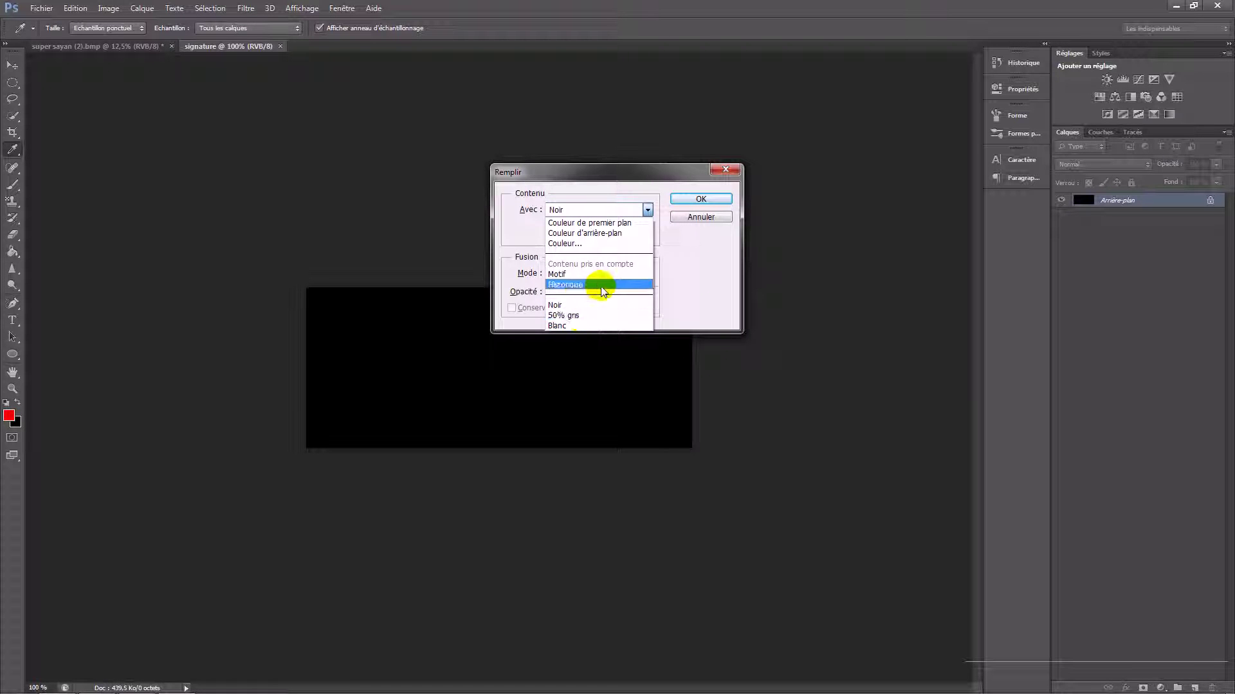
{"action": "left_click", "coordinate": [592, 242]}
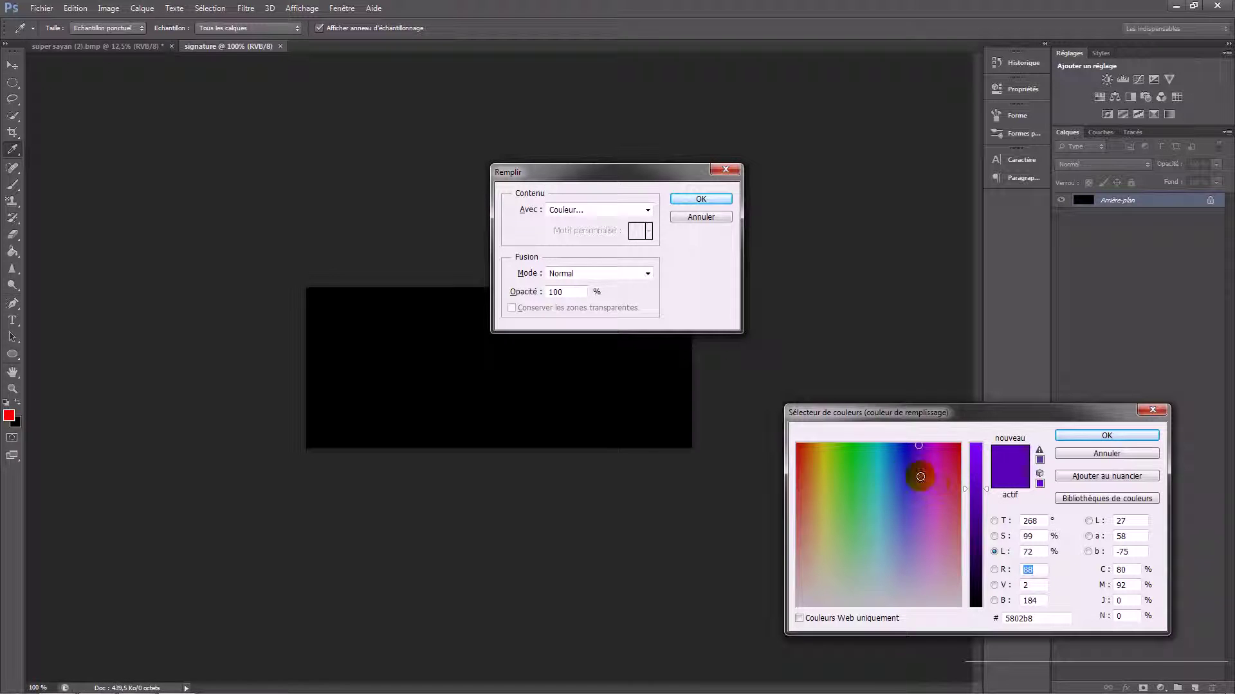
{"action": "mouse_move", "coordinate": [865, 477]}
{"action": "left_mouse_down"}
{"action": "mouse_move", "coordinate": [844, 477]}
{"action": "mouse_move", "coordinate": [829, 494]}
{"action": "left_mouse_up"}
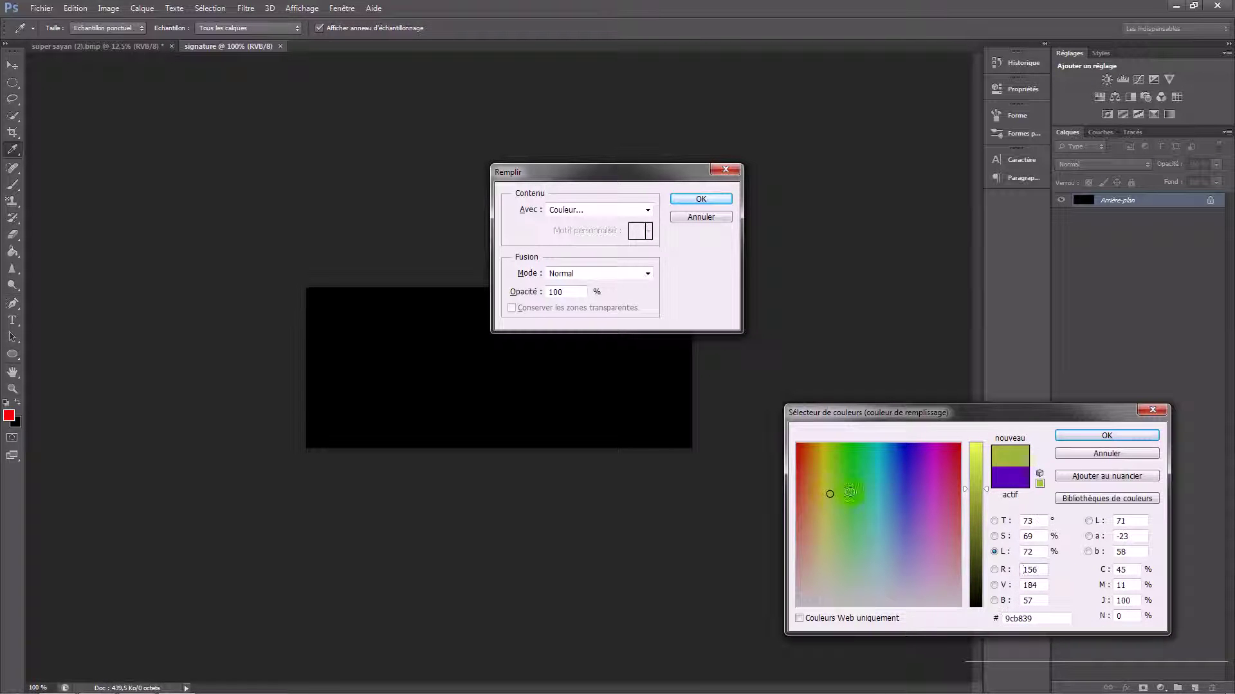
{"action": "left_click", "coordinate": [970, 452]}
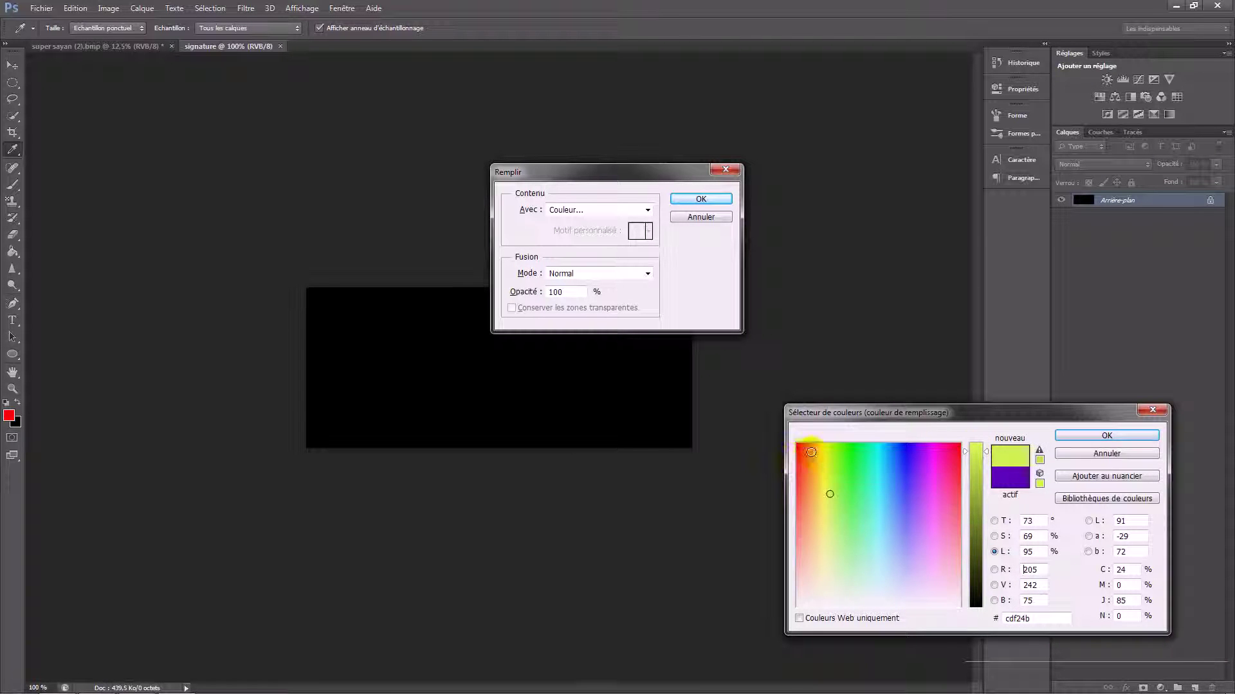
{"action": "left_click", "coordinate": [908, 453]}
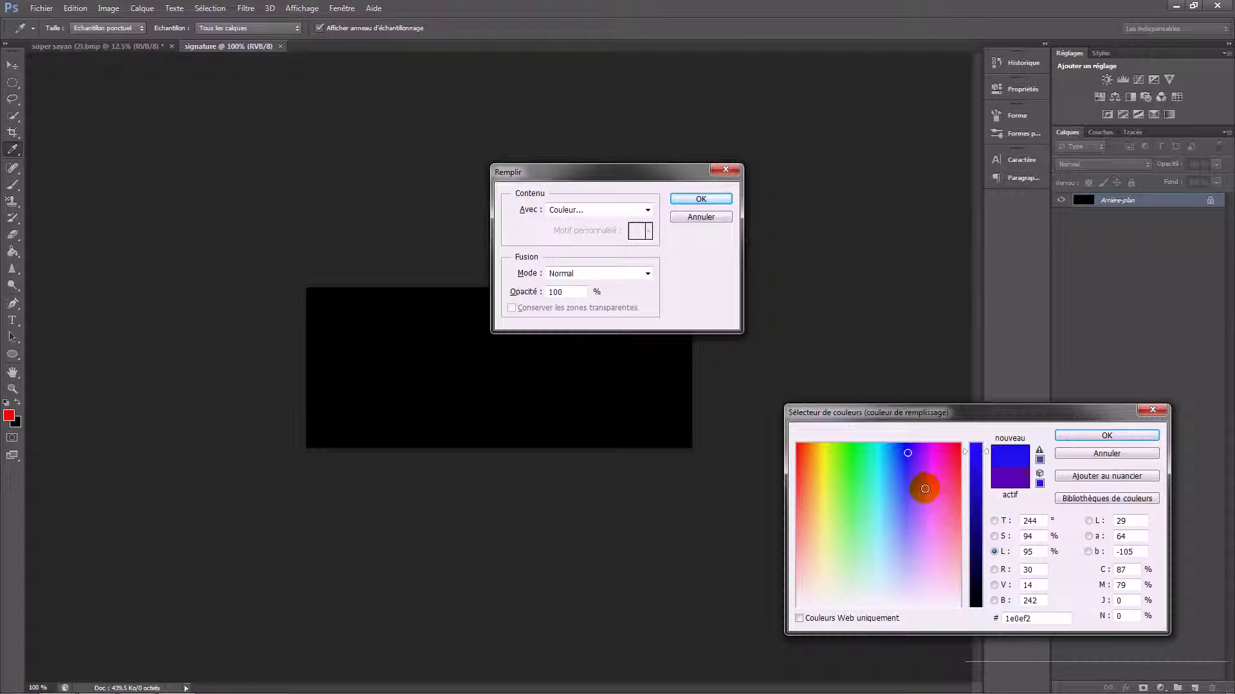
{"action": "left_click_drag", "start_coordinate": [913, 493], "coordinate": [906, 508]}
{"action": "left_click", "coordinate": [1106, 435]}
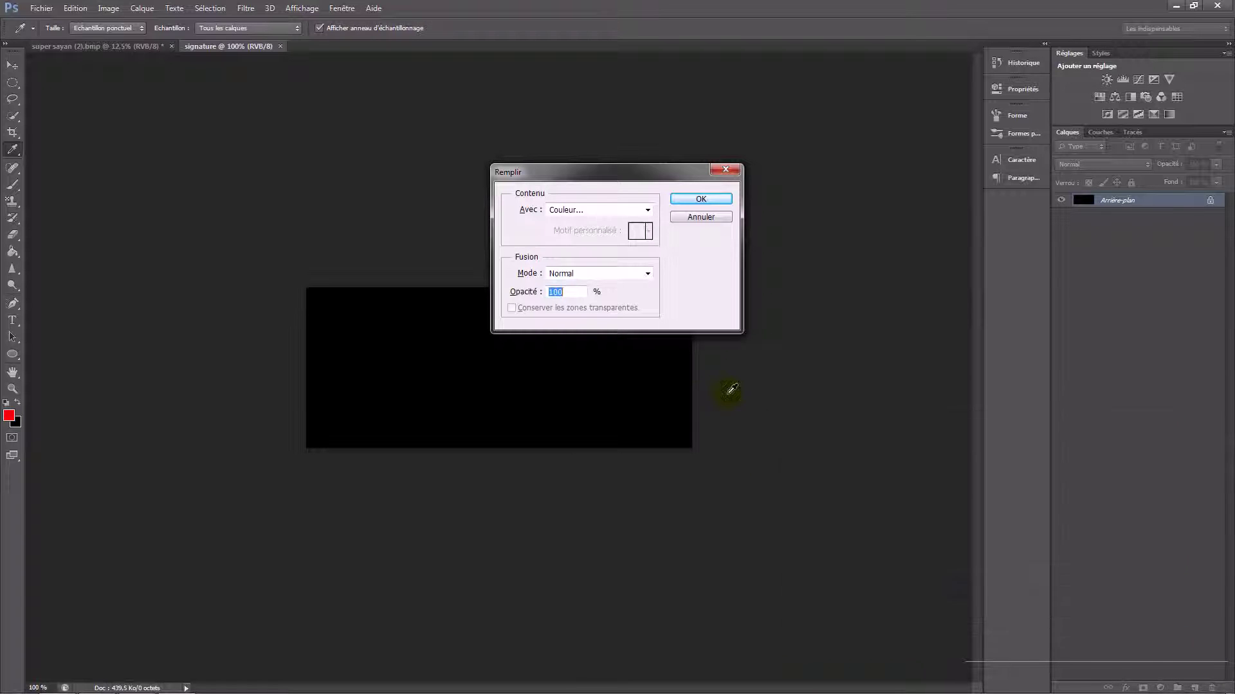
{"action": "left_click", "coordinate": [700, 199]}
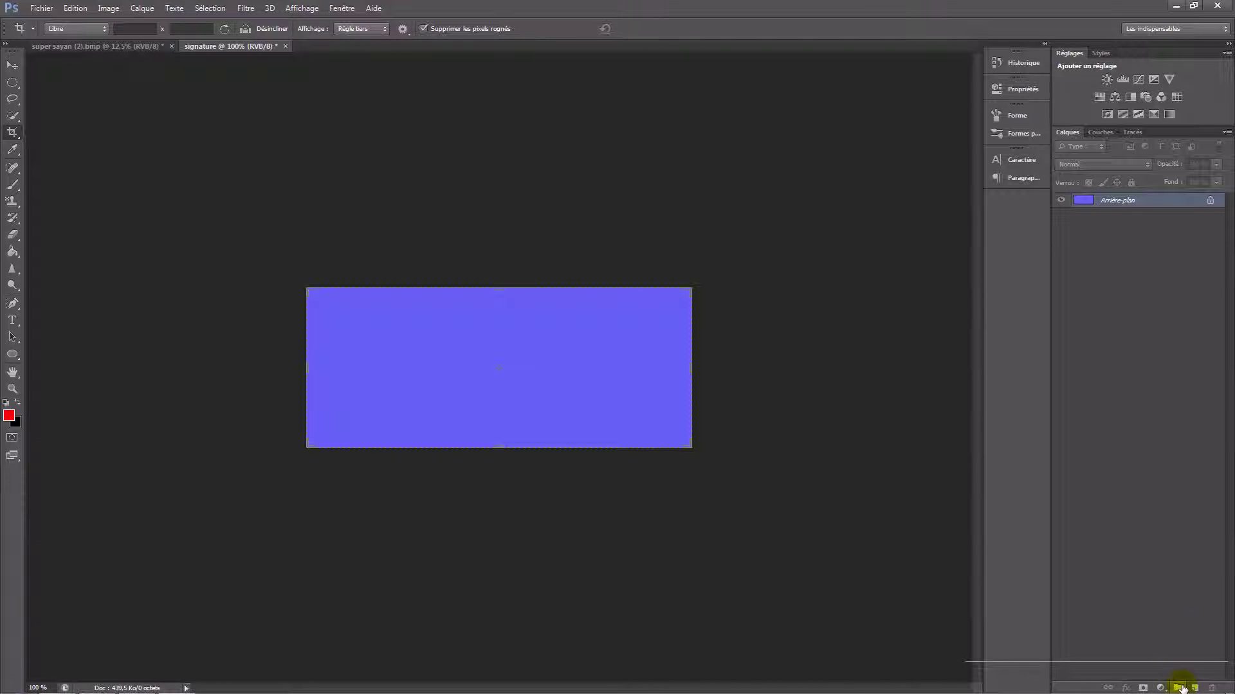
Add the text "Spirit graphic" in red Tangerine Bold at 170.26 pt on the violet-blue canvas
{"action": "left_click", "coordinate": [1193, 688]}
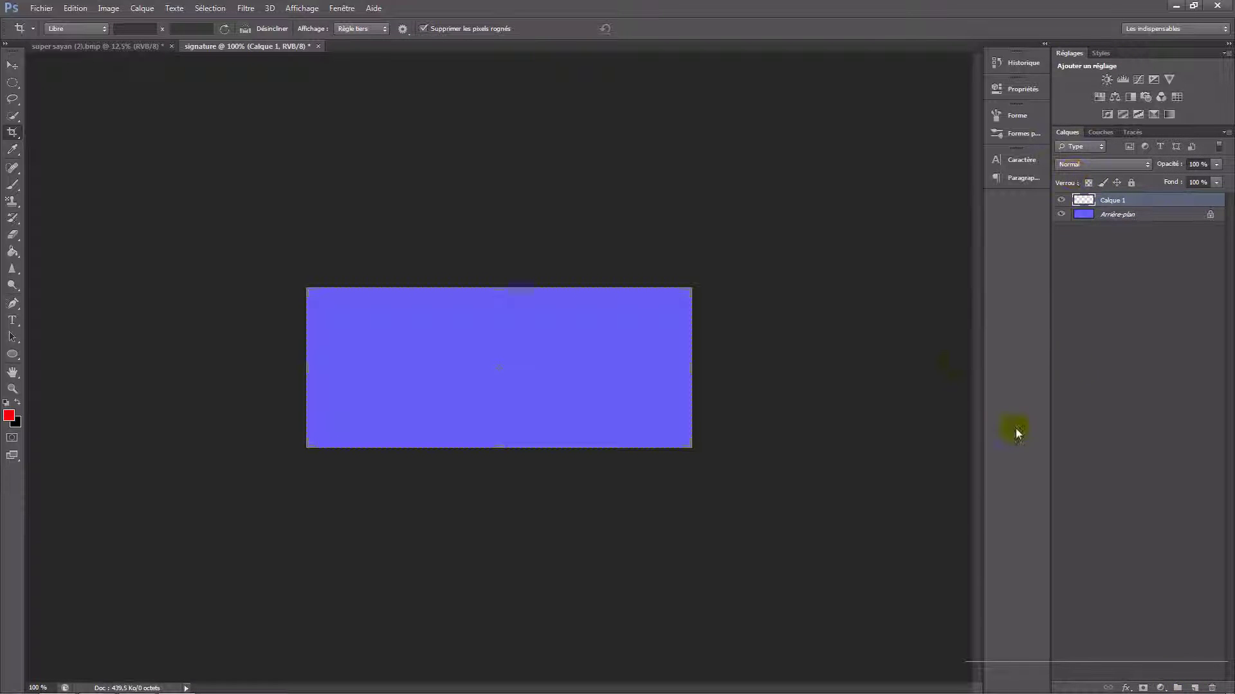
{"action": "key", "text": "ctrl+z"}
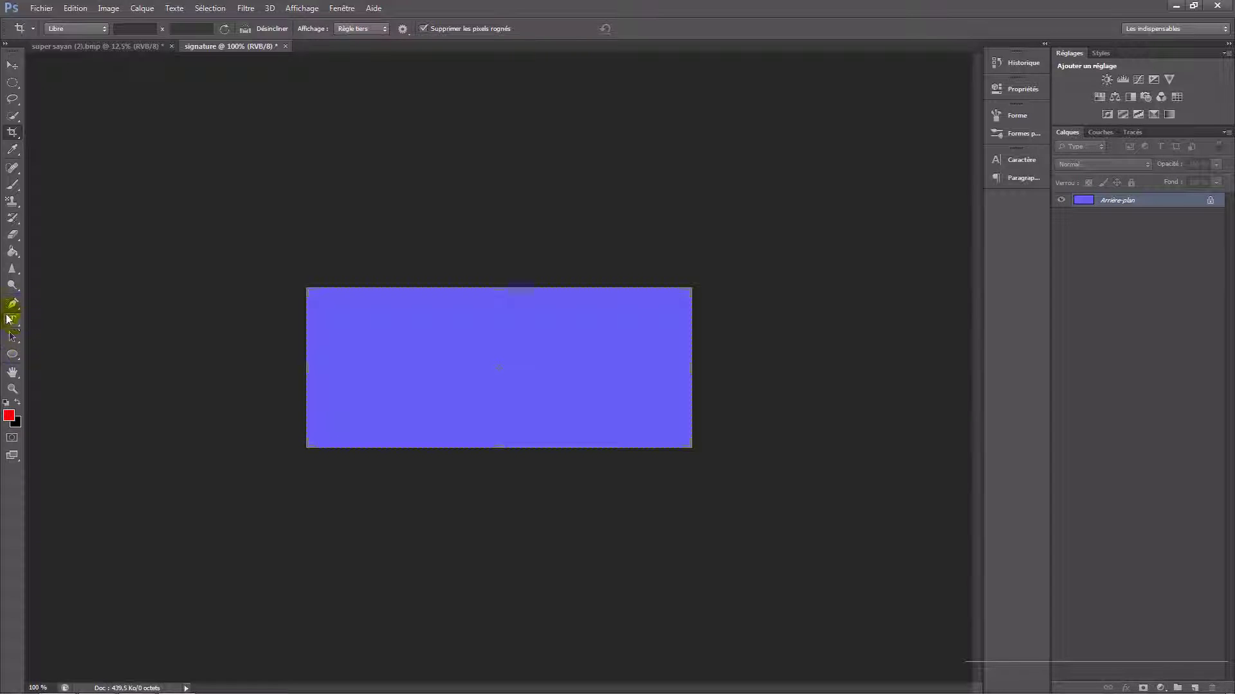
{"action": "left_click", "coordinate": [13, 321]}
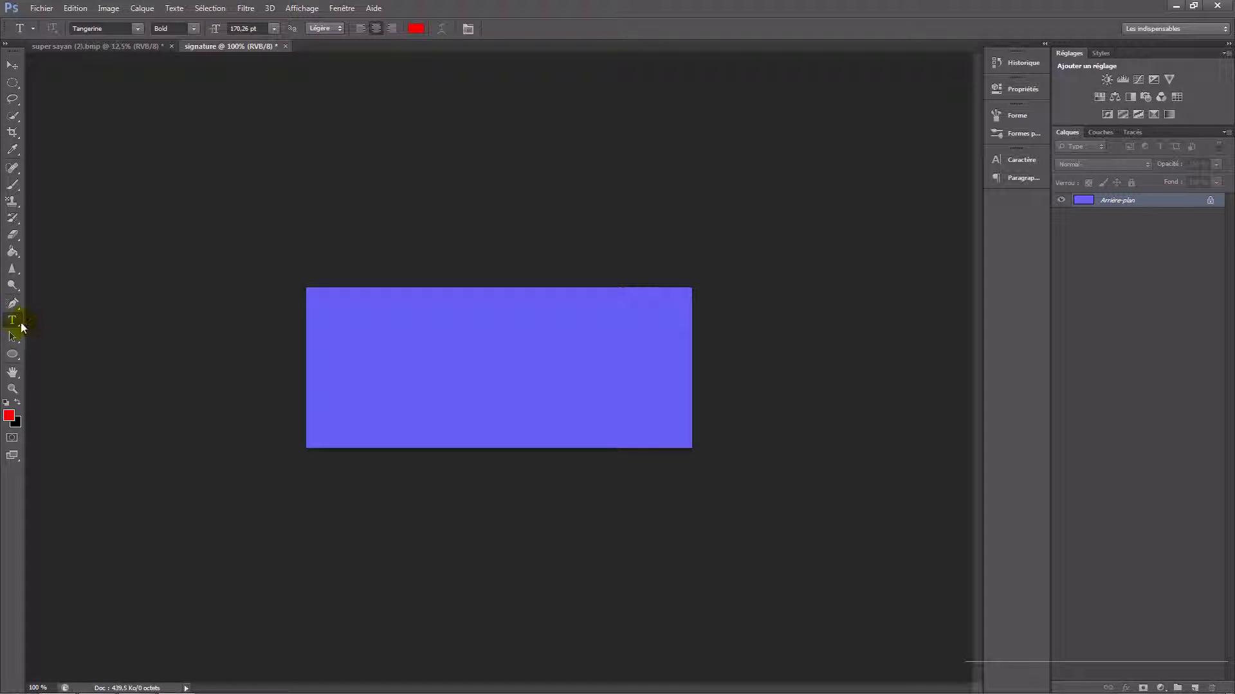
{"action": "left_click", "coordinate": [343, 364]}
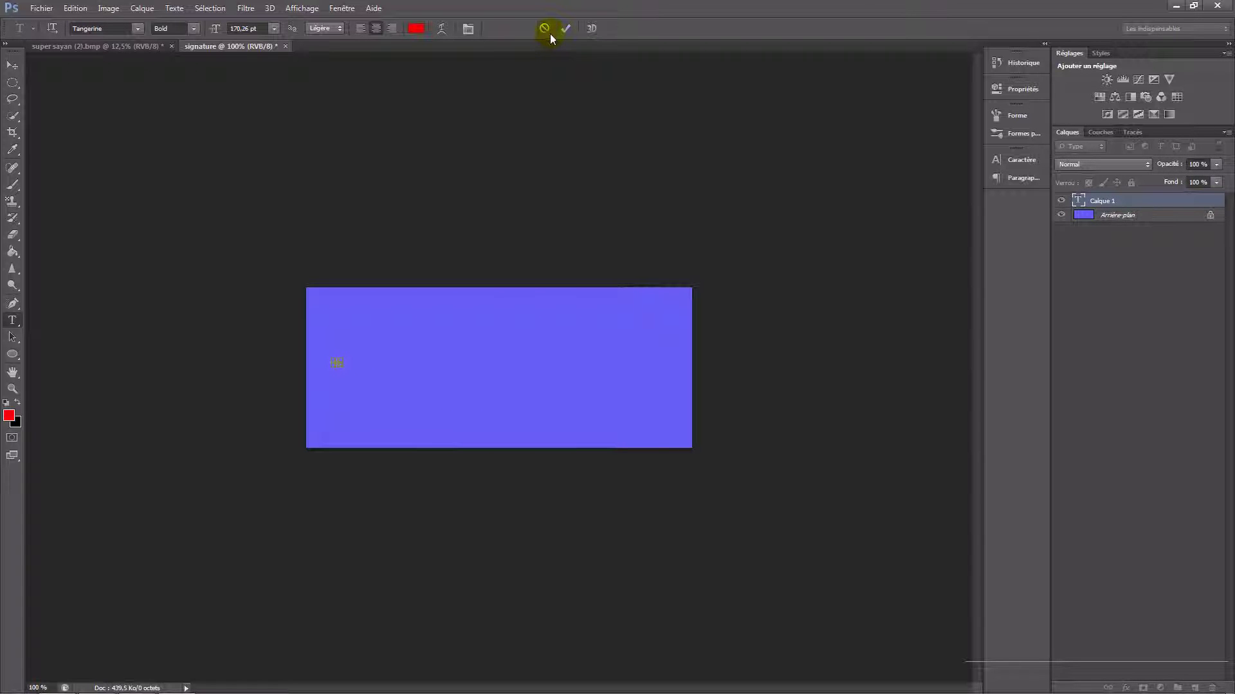
{"action": "left_click", "coordinate": [547, 27]}
{"action": "left_click", "coordinate": [342, 367]}
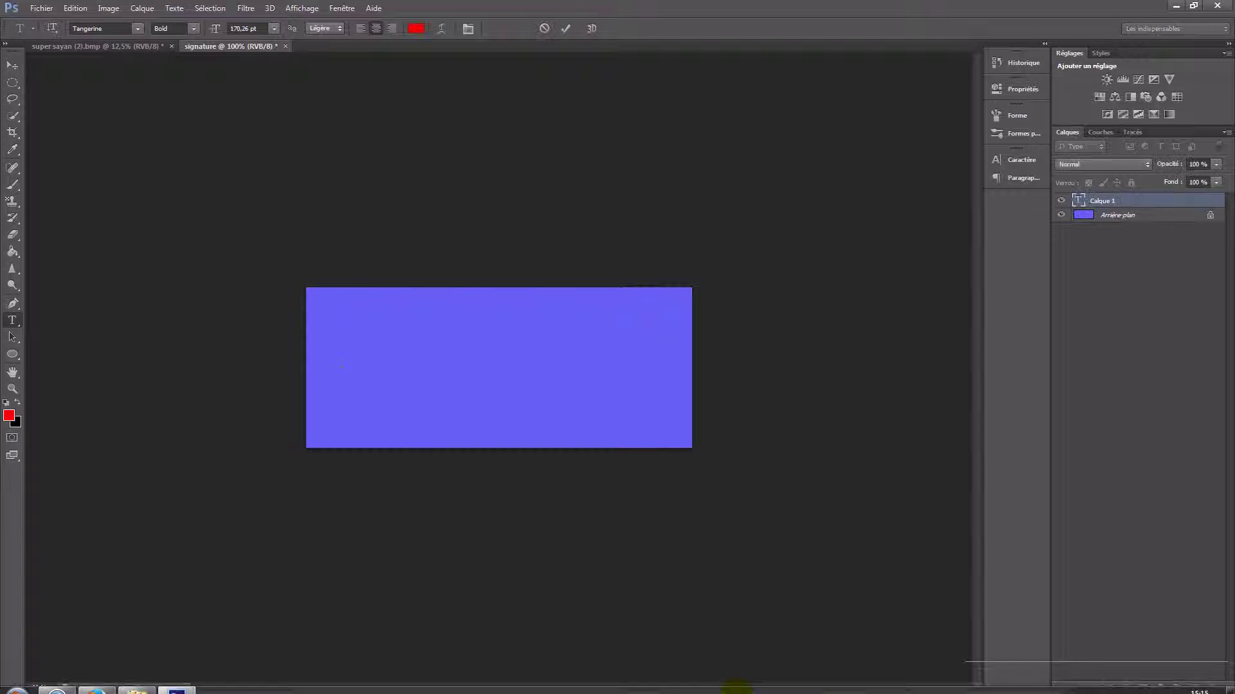
{"action": "type", "text": "Spiri"}
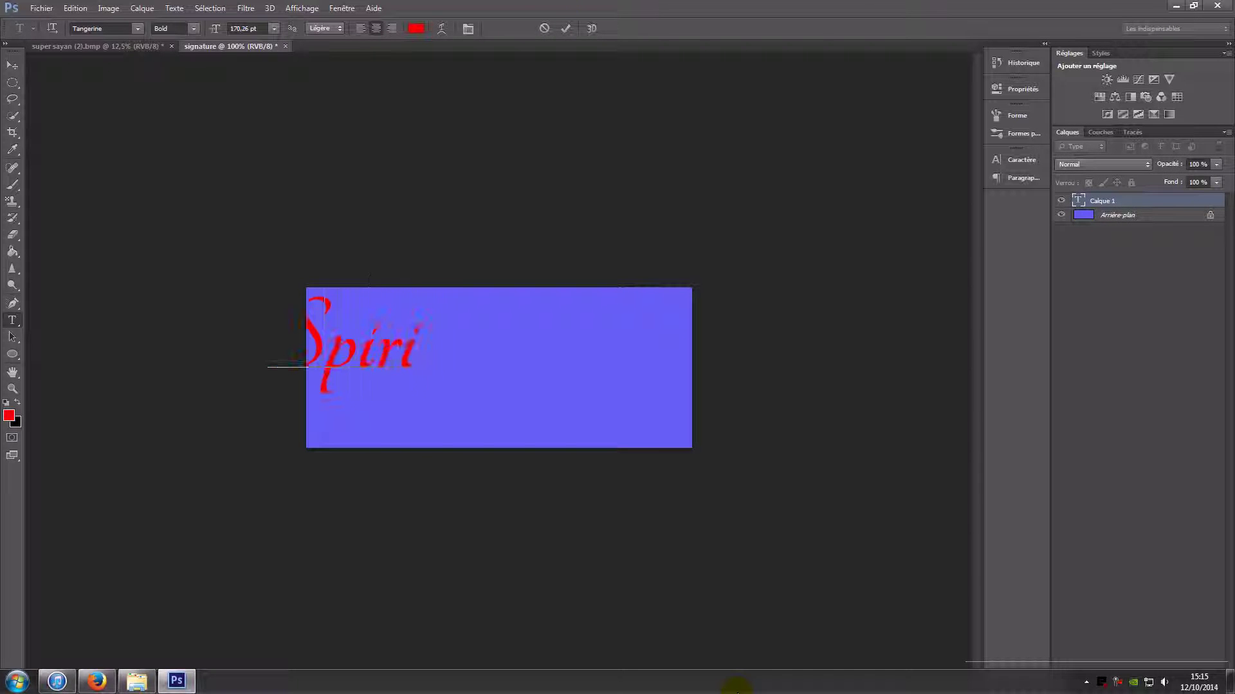
{"action": "type", "text": "t graphic"}
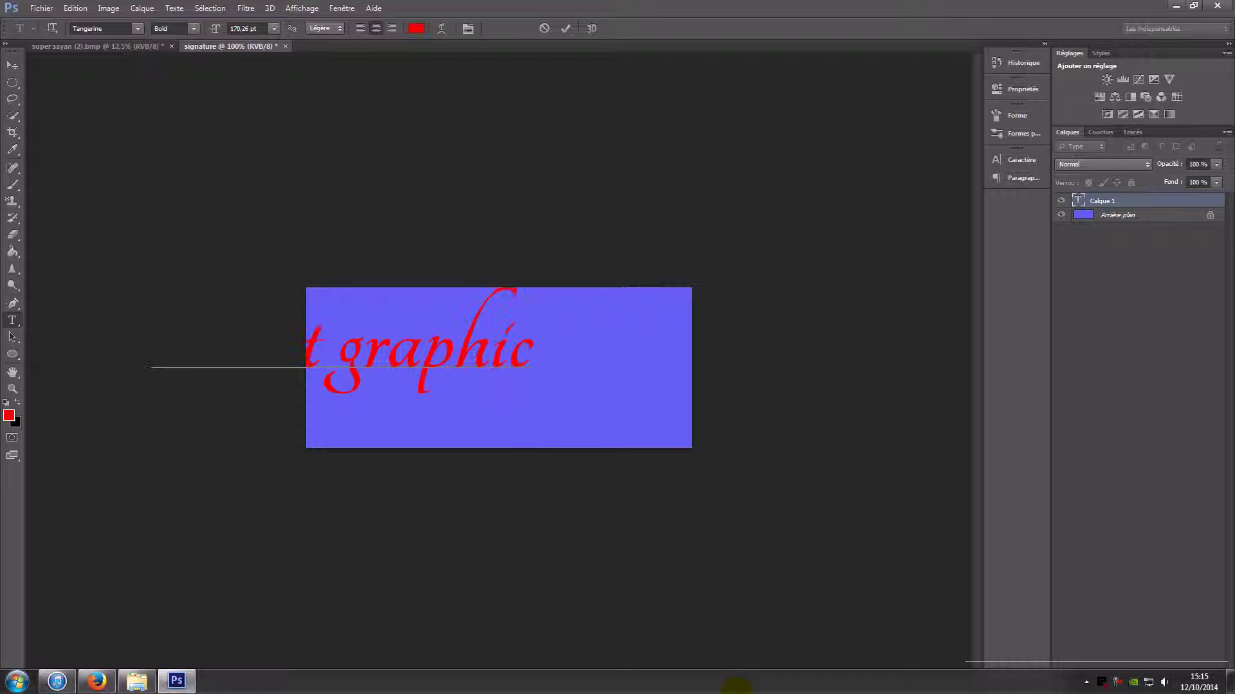
{"action": "left_click", "coordinate": [566, 29]}
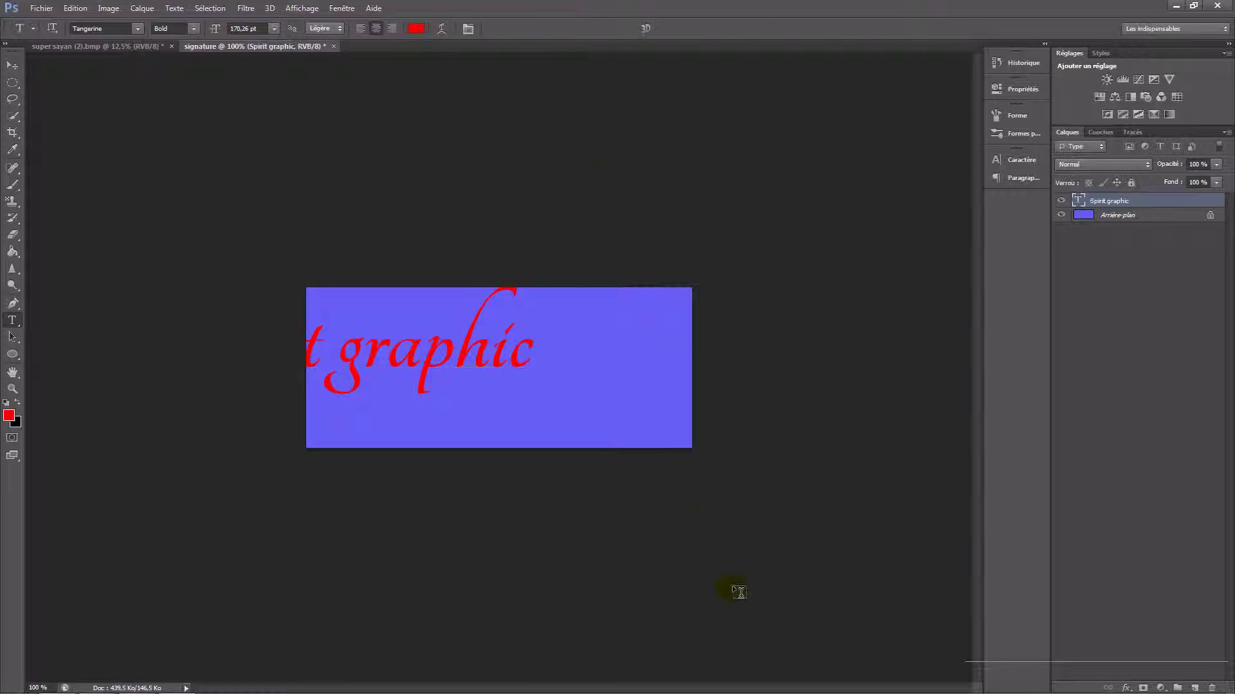
Scale the "Spirit graphic" text down to about 70% and place it near the centre of the canvas
{"action": "key", "text": "ctrl+t"}
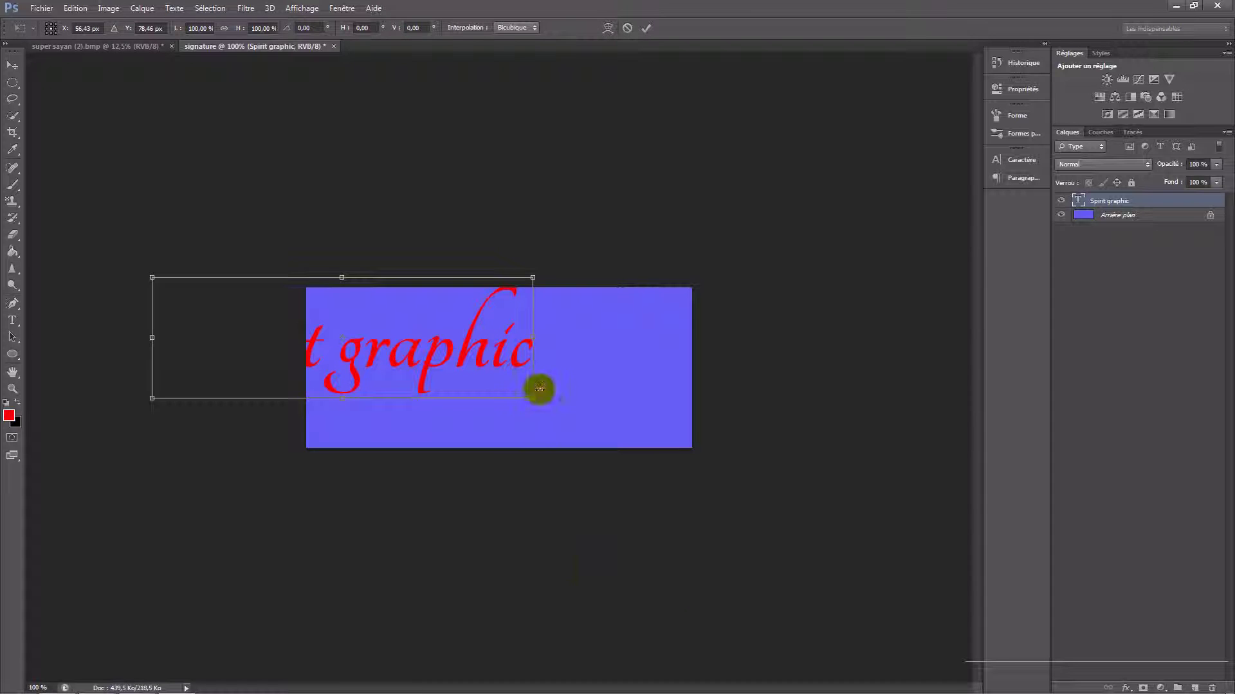
{"action": "mouse_move", "coordinate": [532, 402]}
{"action": "left_mouse_down"}
{"action": "mouse_move", "coordinate": [427, 349]}
{"action": "mouse_move", "coordinate": [338, 330]}
{"action": "mouse_move", "coordinate": [546, 405]}
{"action": "mouse_move", "coordinate": [550, 388]}
{"action": "left_mouse_up"}
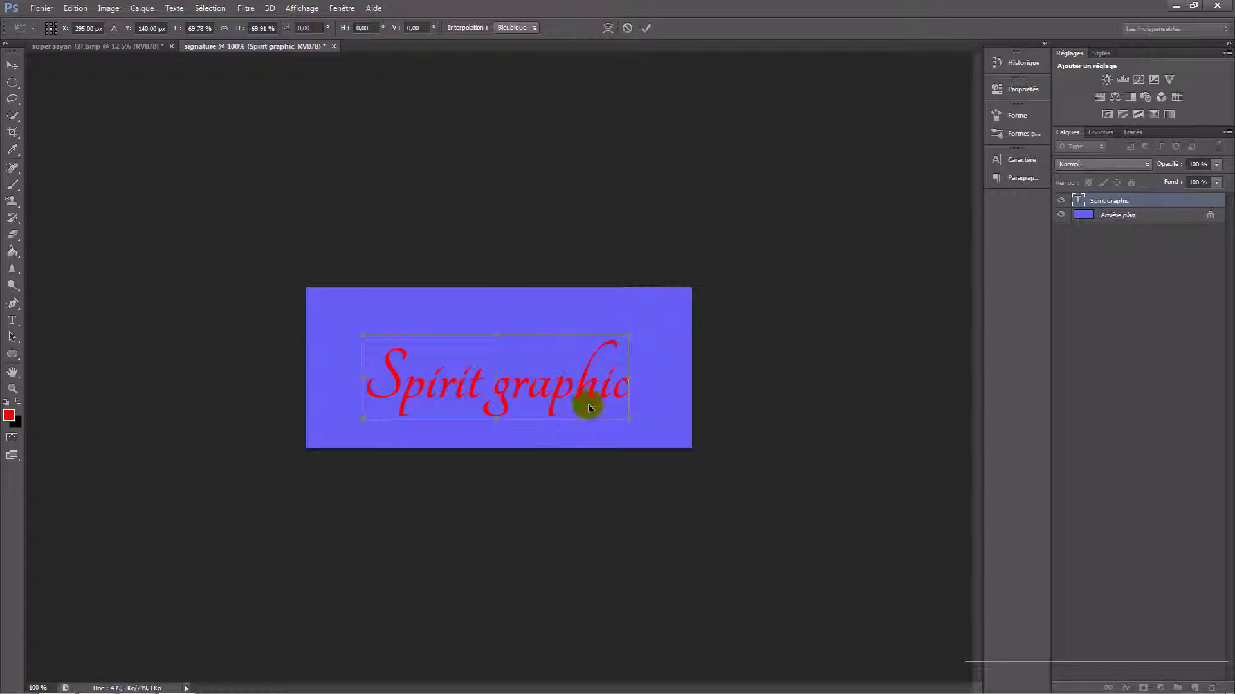
{"action": "mouse_move", "coordinate": [623, 425]}
{"action": "left_mouse_down"}
{"action": "mouse_move", "coordinate": [551, 386]}
{"action": "mouse_move", "coordinate": [618, 364]}
{"action": "mouse_move", "coordinate": [604, 394]}
{"action": "mouse_move", "coordinate": [624, 418]}
{"action": "left_mouse_up"}
{"action": "mouse_move", "coordinate": [572, 411]}
{"action": "left_mouse_down"}
{"action": "mouse_move", "coordinate": [570, 394]}
{"action": "mouse_move", "coordinate": [571, 408]}
{"action": "left_mouse_up"}
{"action": "left_click", "coordinate": [645, 28]}
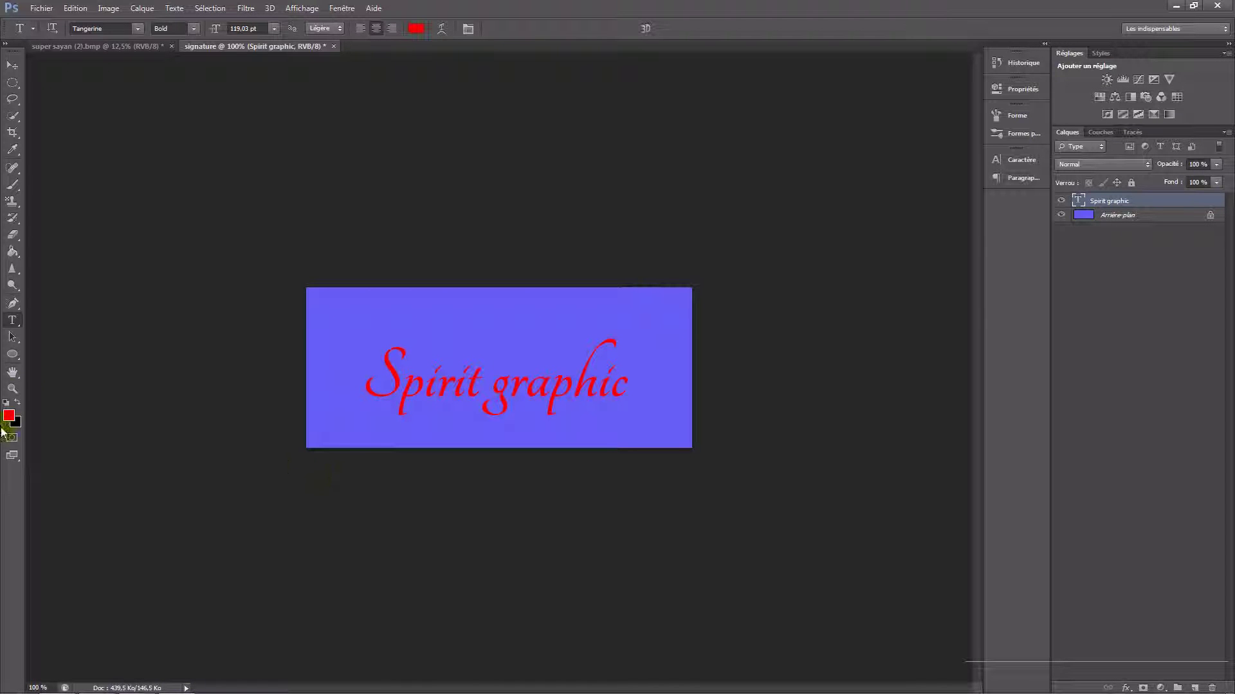
{"action": "left_click", "coordinate": [386, 384]}
{"action": "left_click_drag", "start_coordinate": [385, 384], "coordinate": [201, 552]}
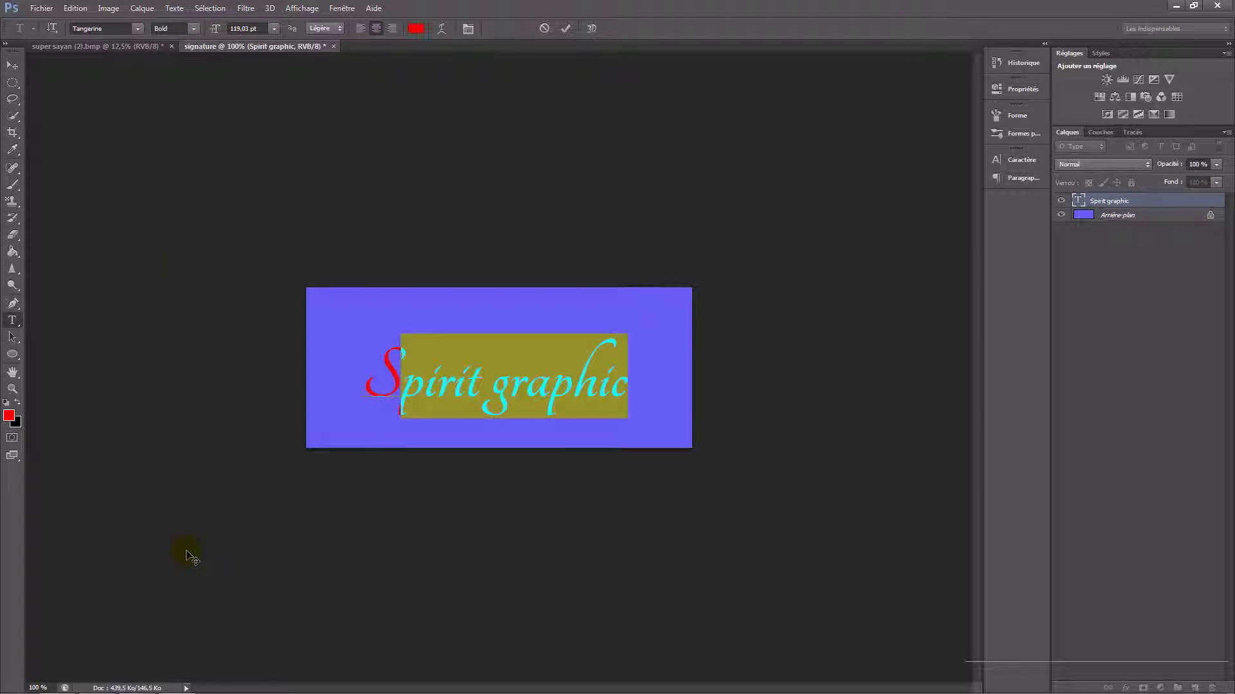
{"action": "left_click_drag", "start_coordinate": [414, 389], "coordinate": [448, 411]}
{"action": "left_click", "coordinate": [484, 398]}
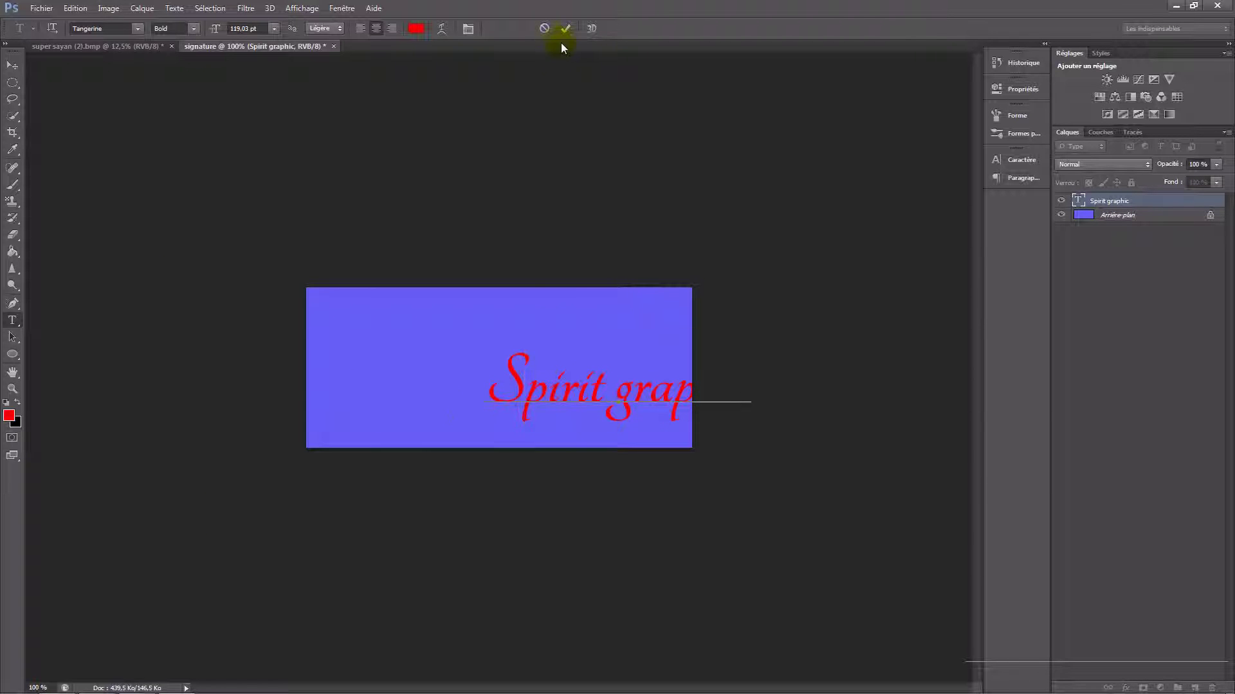
{"action": "left_click", "coordinate": [545, 29]}
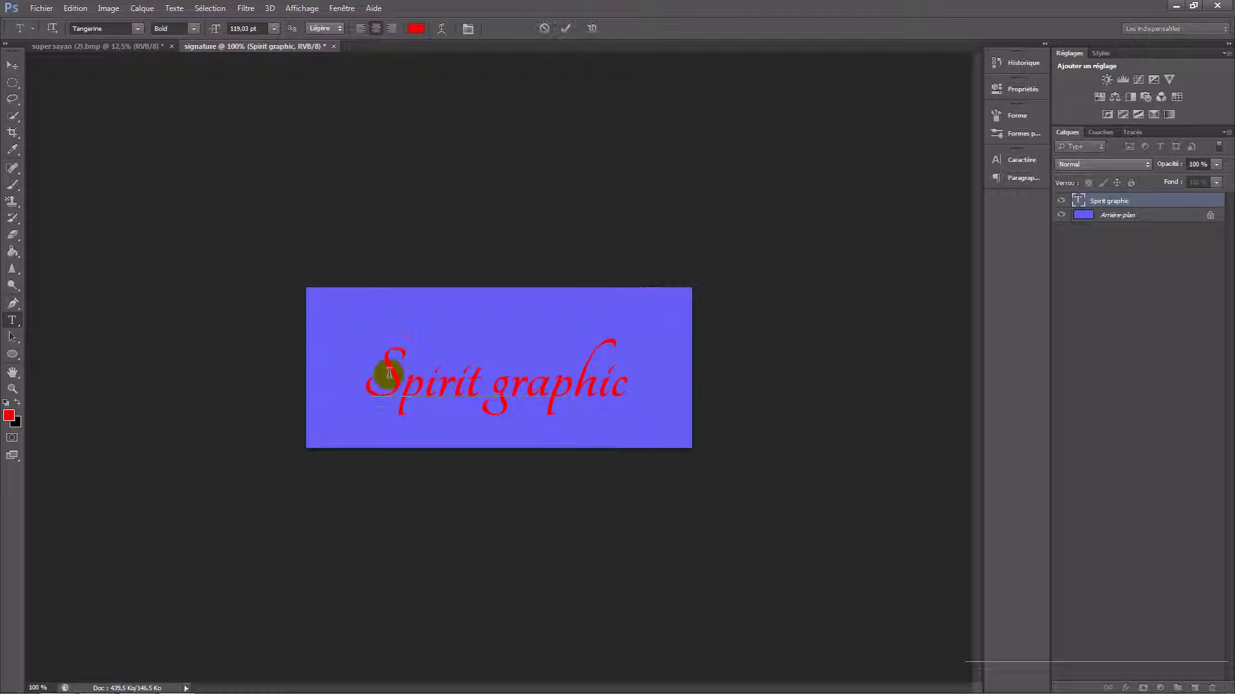
Recolour the whole "Spirit graphic" text to black (000000)
{"action": "left_click_drag", "start_coordinate": [367, 377], "coordinate": [682, 390]}
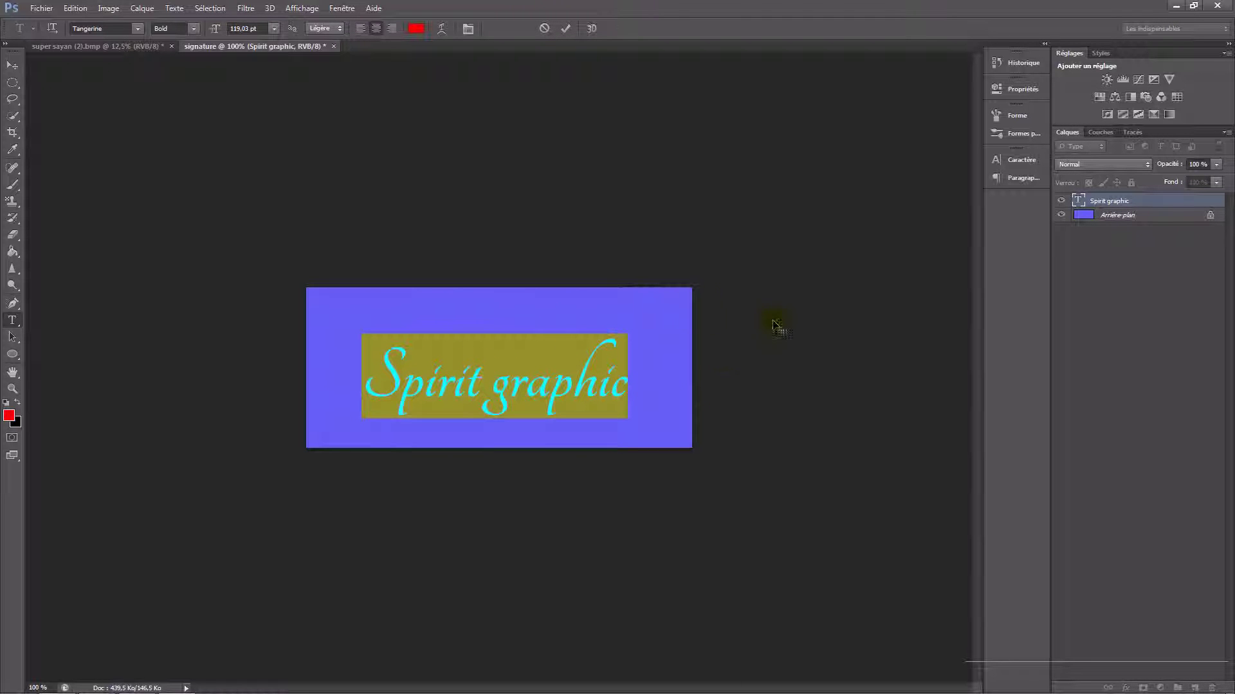
{"action": "left_click", "coordinate": [10, 421]}
{"action": "mouse_move", "coordinate": [885, 500]}
{"action": "left_mouse_down"}
{"action": "mouse_move", "coordinate": [791, 630]}
{"action": "mouse_move", "coordinate": [908, 563]}
{"action": "mouse_move", "coordinate": [1001, 641]}
{"action": "left_mouse_up"}
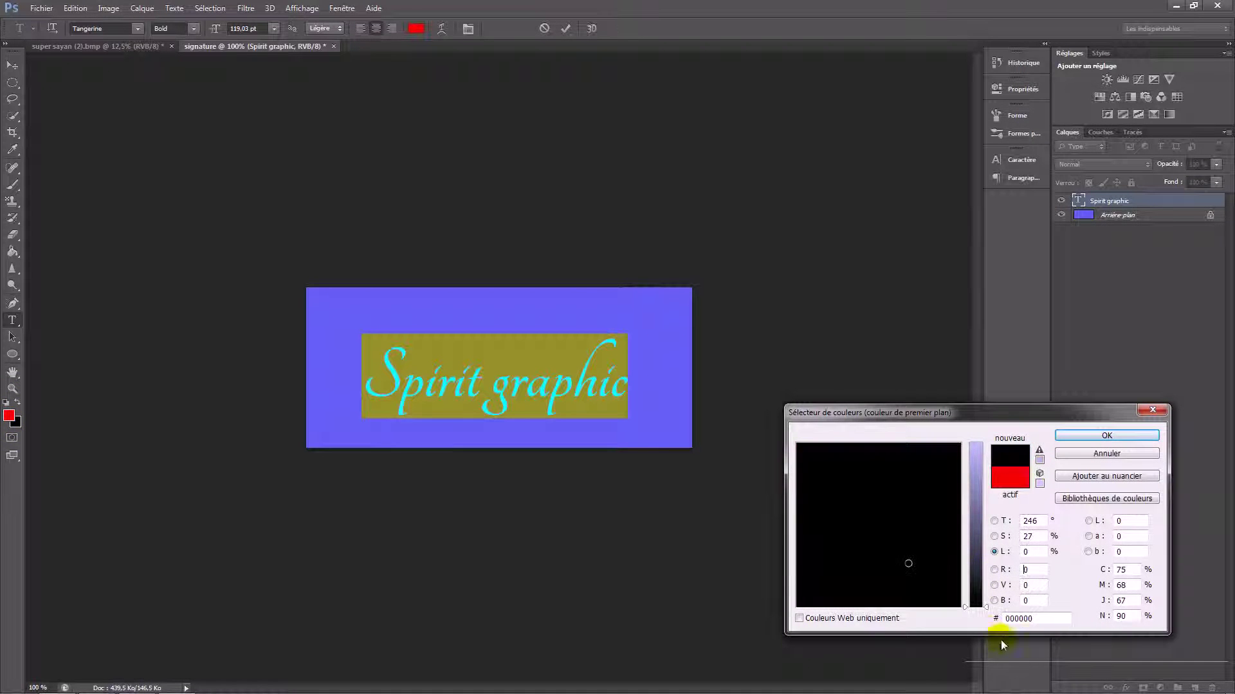
{"action": "left_click", "coordinate": [1104, 435]}
{"action": "left_click", "coordinate": [566, 28]}
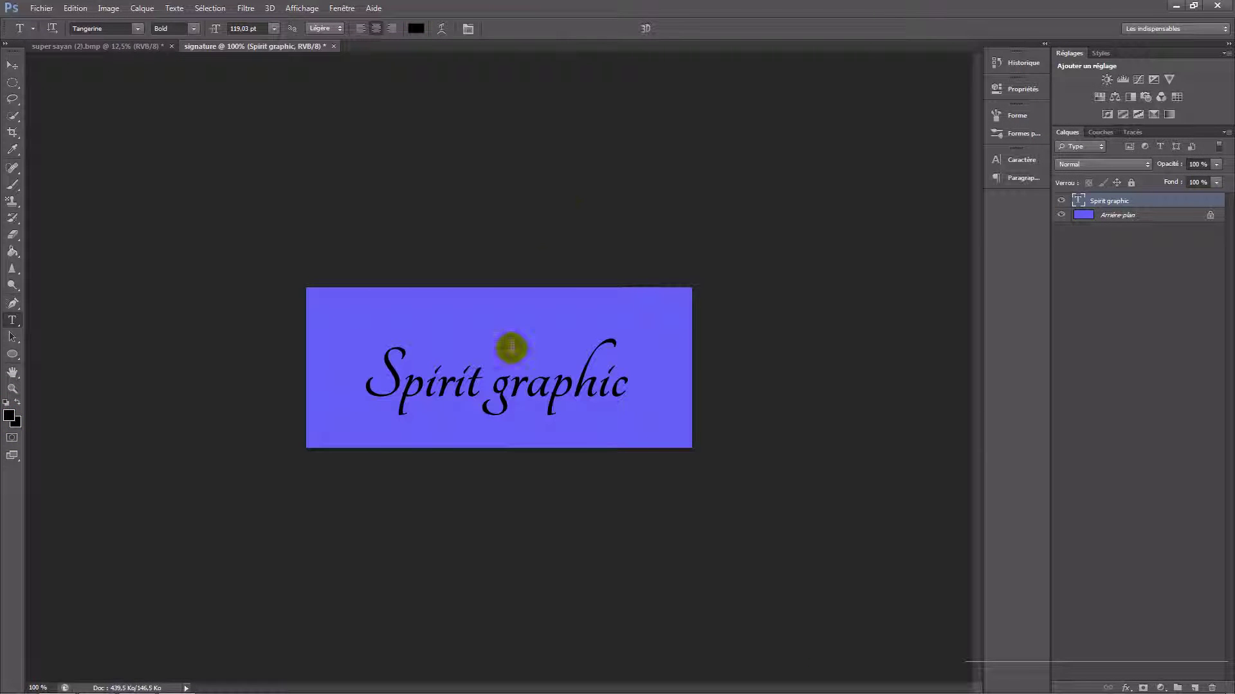
Switch to the super sayan (2).bmp document and examine its red "Spirit graphic" signature and the crossing lines around it up close
{"action": "left_click", "coordinate": [137, 51]}
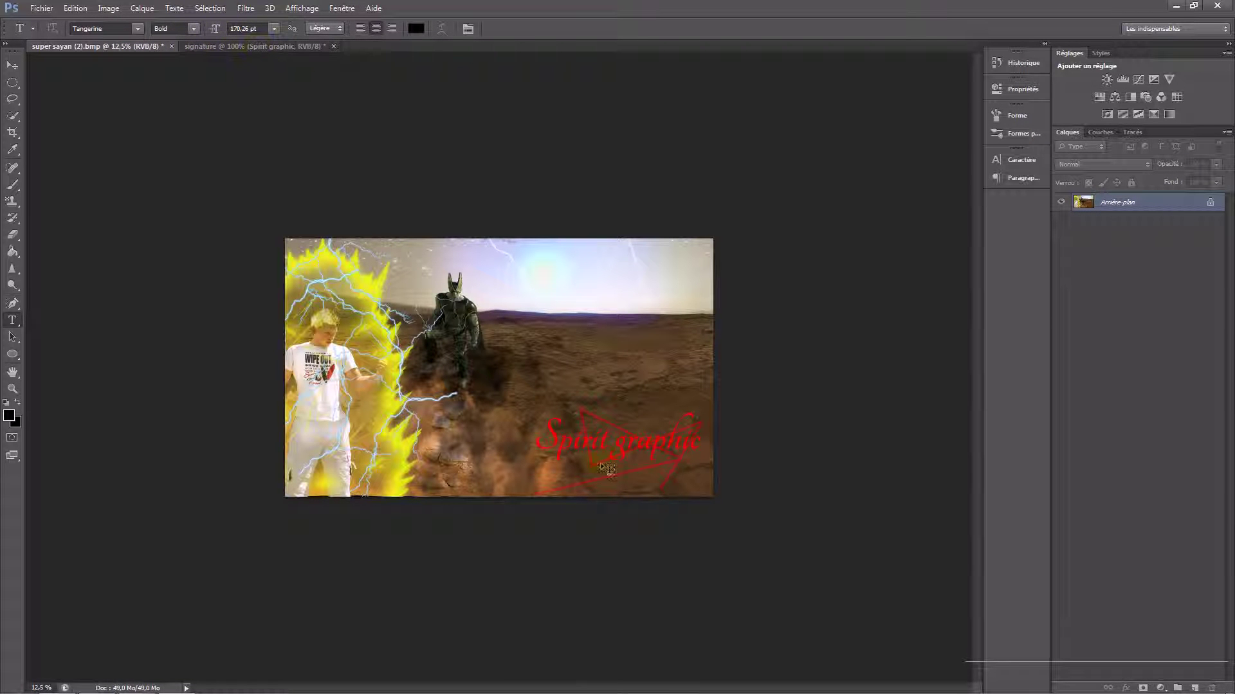
{"action": "scroll", "coordinate": [638, 461], "scroll_direction": "up", "scroll_amount": 11}
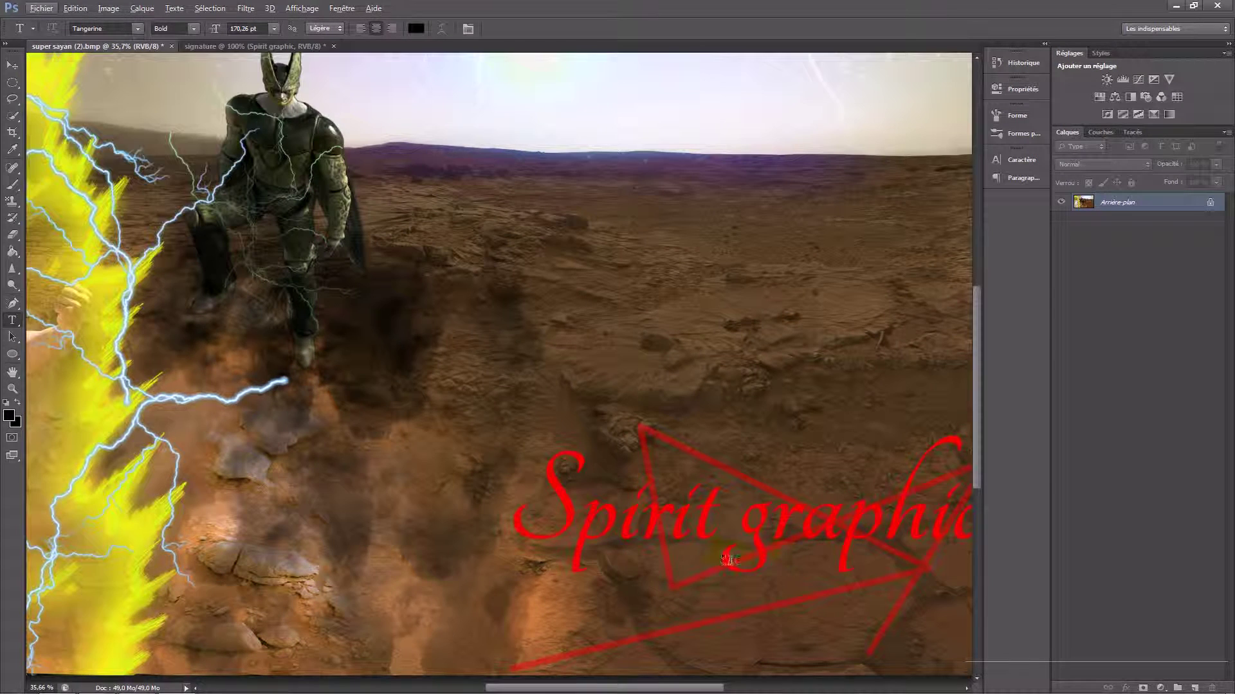
{"action": "scroll", "coordinate": [762, 547], "scroll_direction": "up", "scroll_amount": 2}
{"action": "left_click_drag", "start_coordinate": [761, 547], "coordinate": [518, 545]}
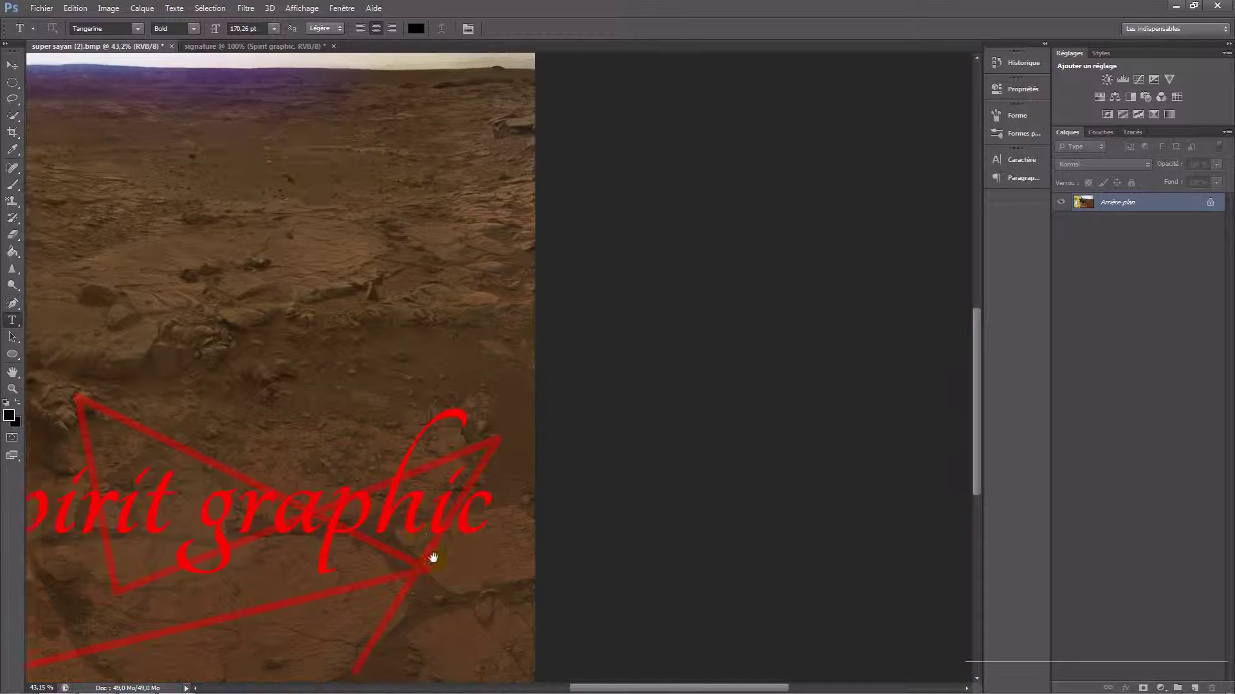
{"action": "scroll", "coordinate": [352, 532], "scroll_direction": "up", "scroll_amount": 6}
{"action": "left_click_drag", "start_coordinate": [347, 477], "coordinate": [351, 479]}
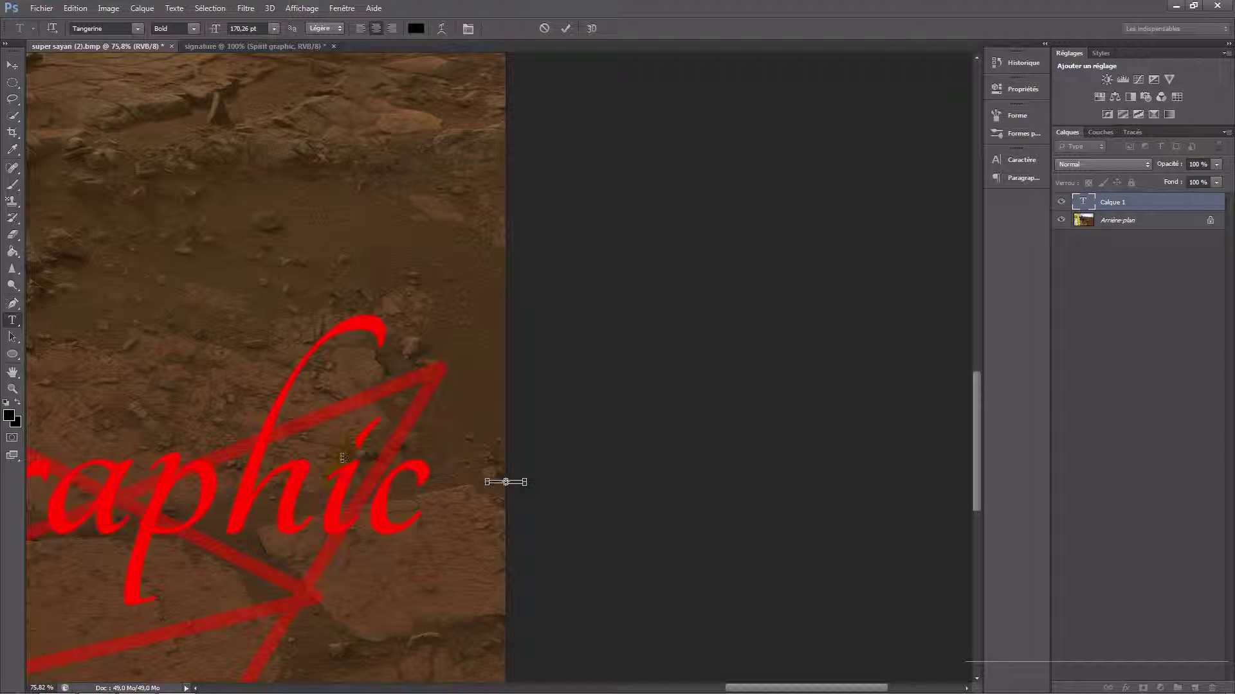
{"action": "left_click_drag", "start_coordinate": [245, 363], "coordinate": [344, 375]}
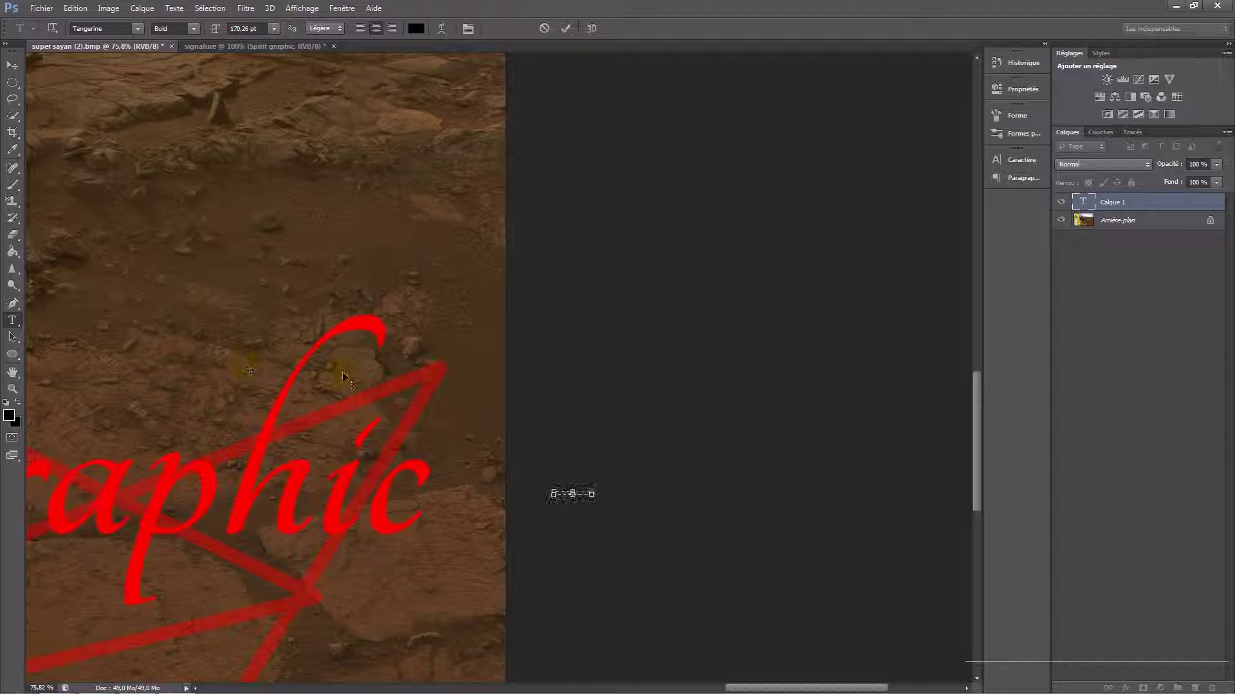
{"action": "left_click", "coordinate": [544, 28]}
{"action": "left_click_drag", "start_coordinate": [138, 359], "coordinate": [538, 238]}
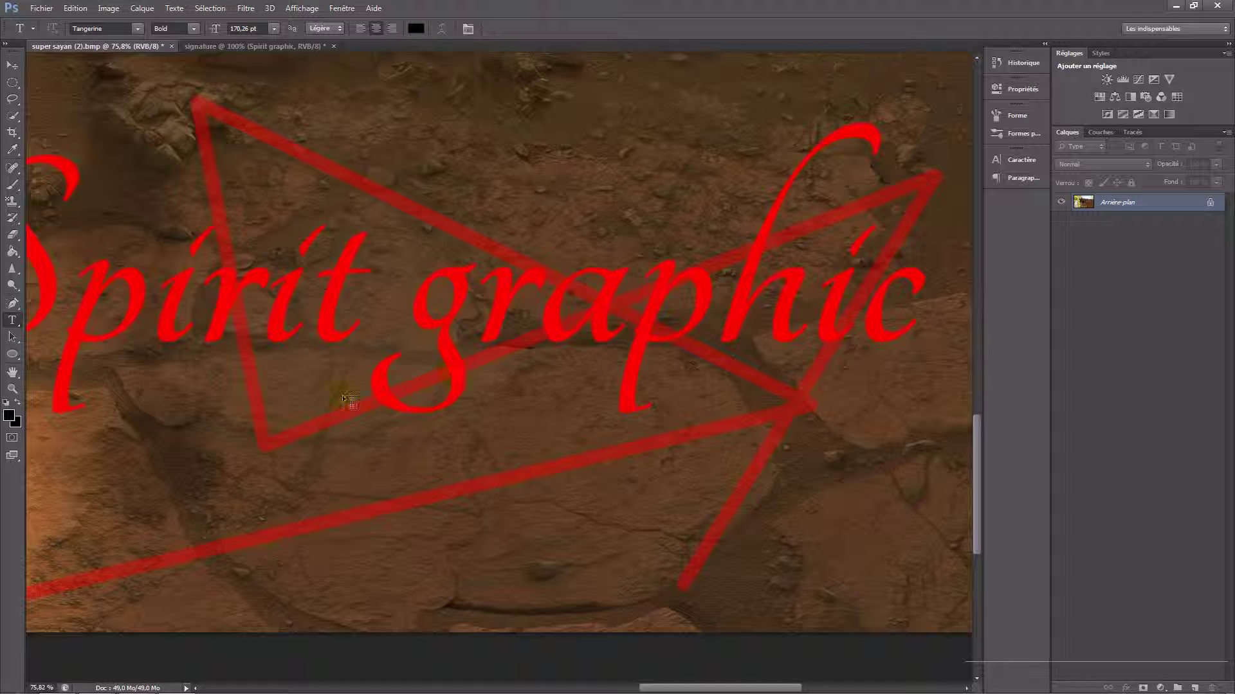
Return to the signature document, set the foreground colour to greyish violet (928dc0) and add a new layer above the text
{"action": "left_click", "coordinate": [288, 45]}
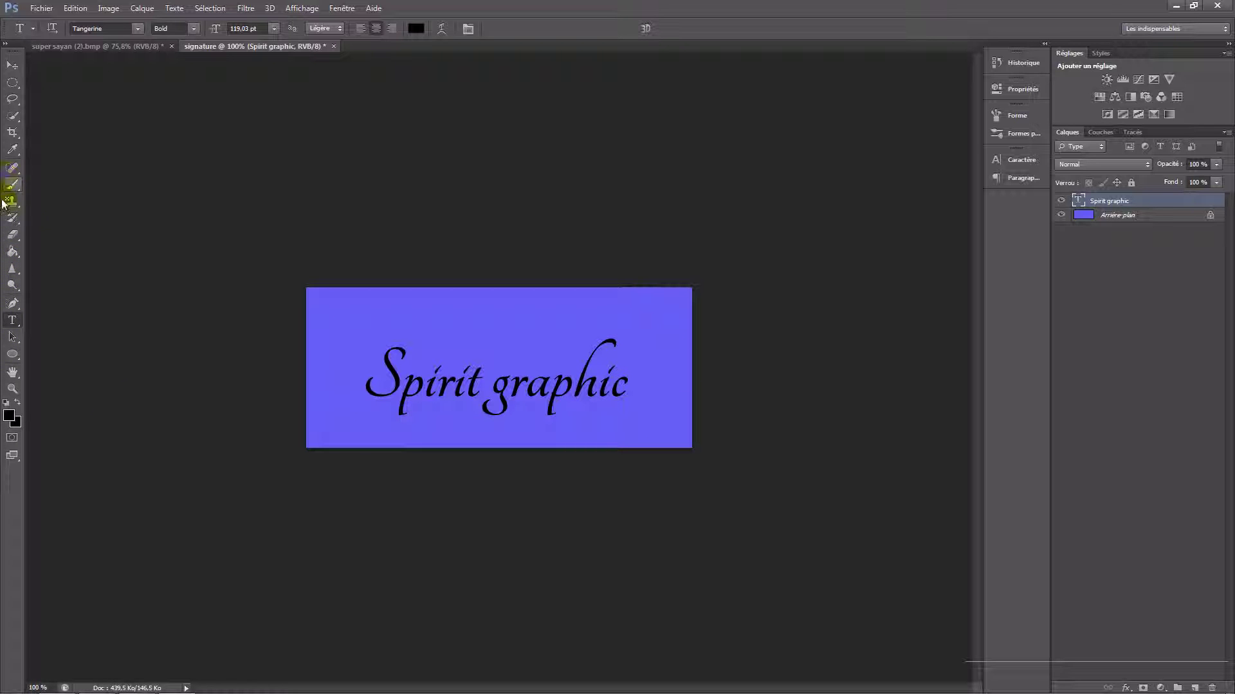
{"action": "key", "text": "i"}
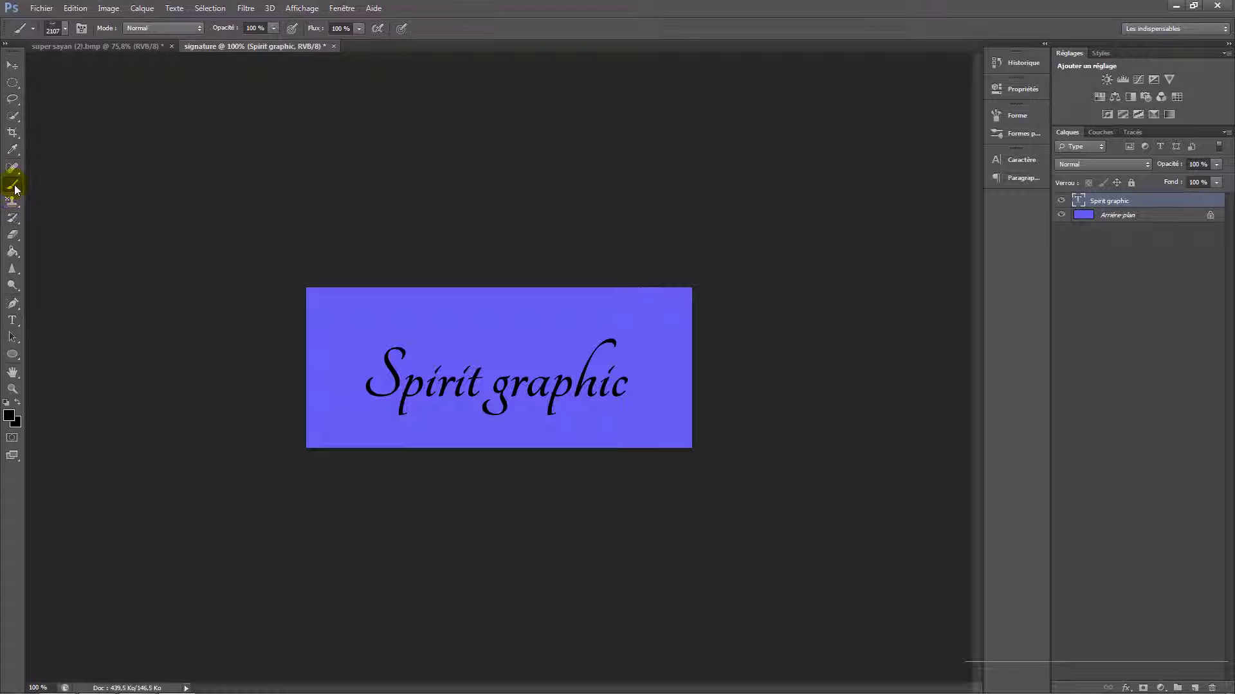
{"action": "left_click", "coordinate": [11, 415]}
{"action": "left_click_drag", "start_coordinate": [970, 543], "coordinate": [978, 483]}
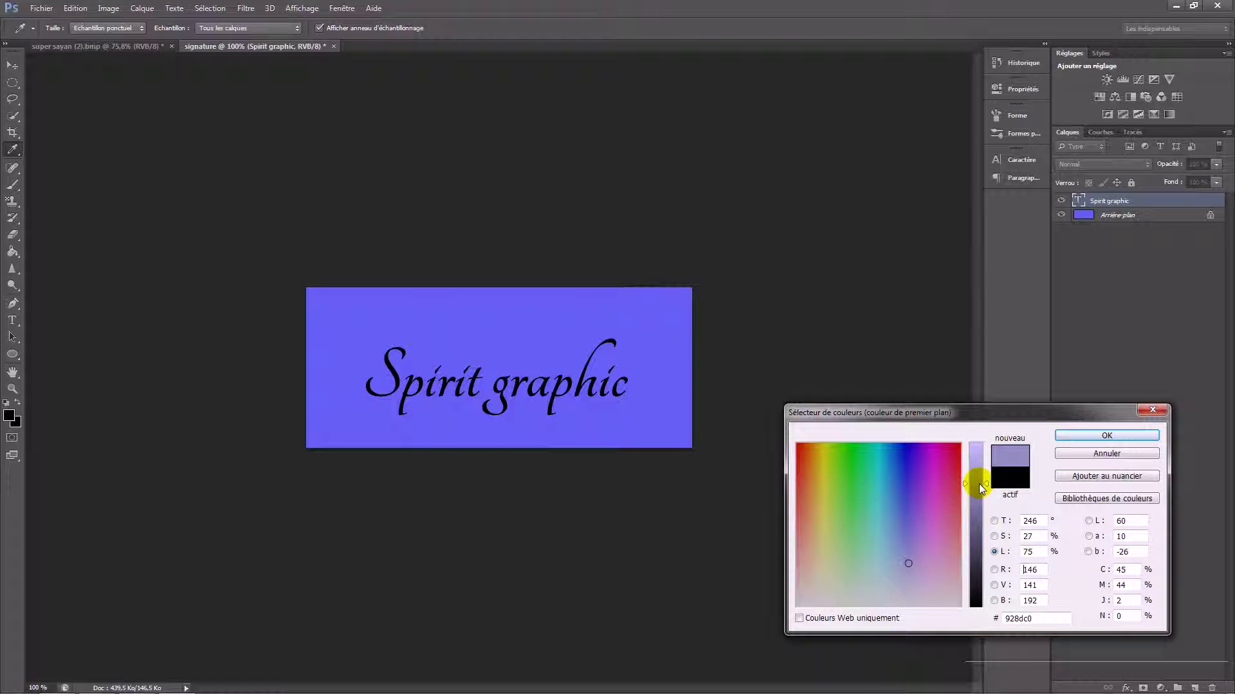
{"action": "left_click", "coordinate": [1064, 439]}
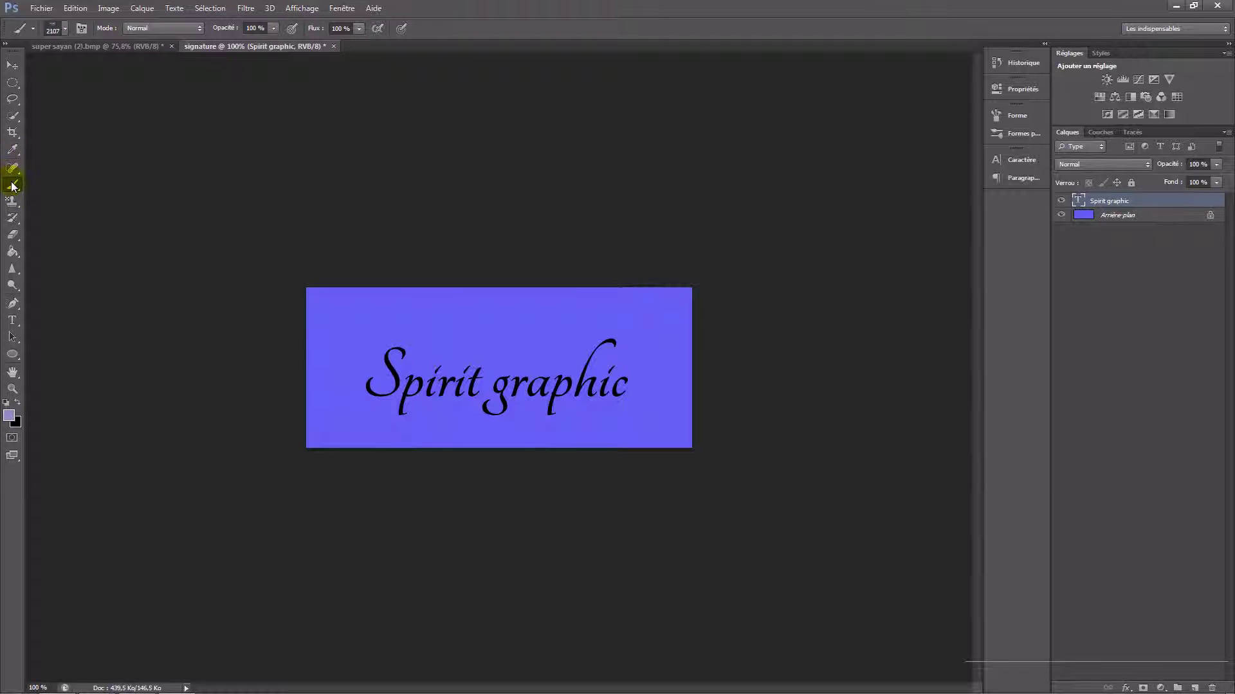
{"action": "left_click", "coordinate": [1196, 686]}
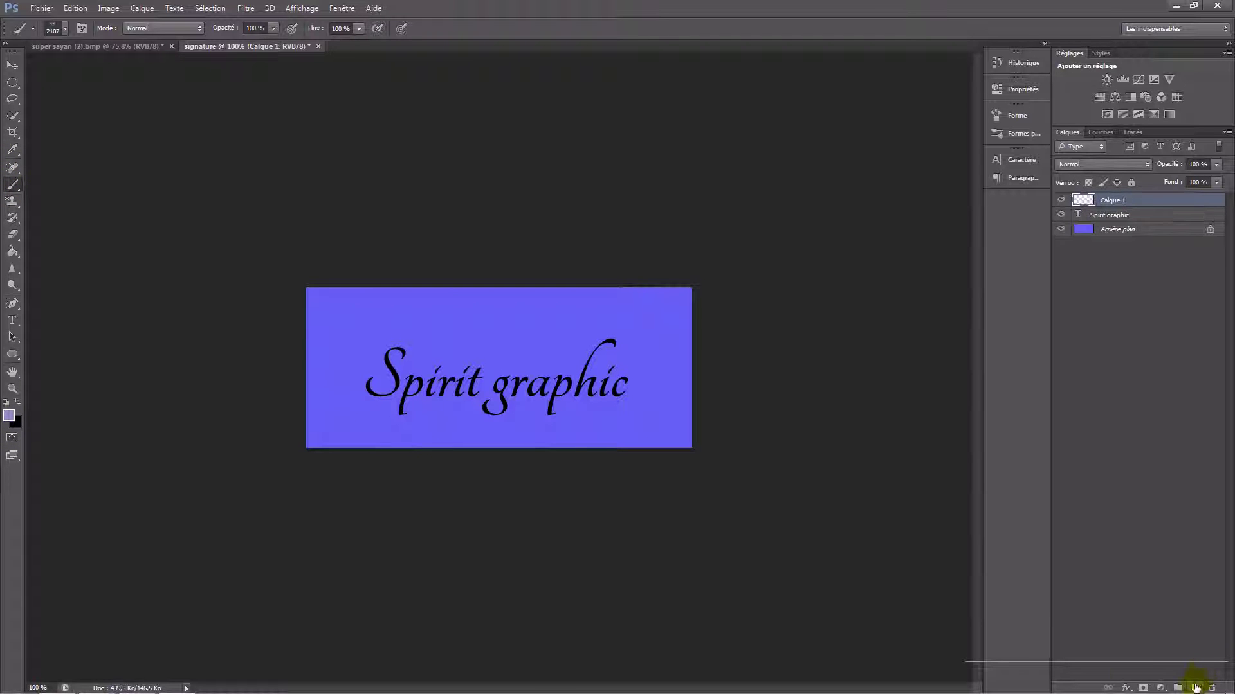
{"action": "left_click", "coordinate": [490, 441]}
{"action": "left_click", "coordinate": [325, 425]}
{"action": "left_click", "coordinate": [339, 409]}
{"action": "key", "text": "ctrl+z"}
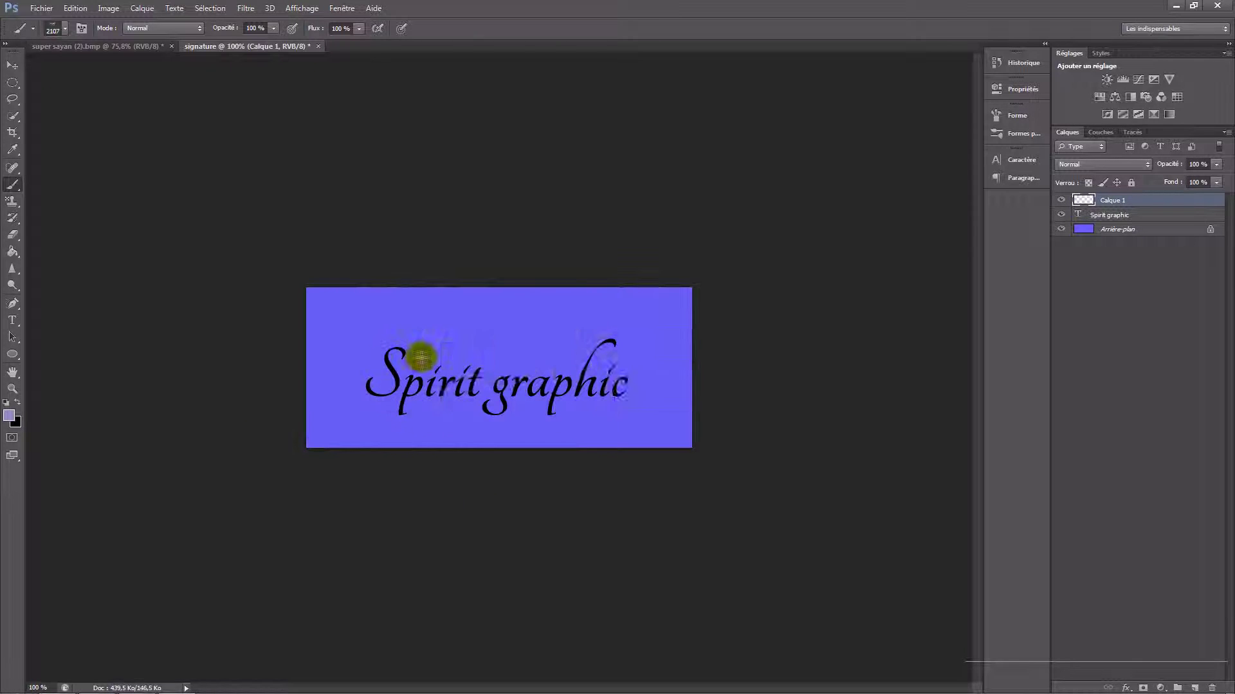
{"action": "right_click", "coordinate": [437, 350]}
{"action": "left_click_drag", "start_coordinate": [775, 545], "coordinate": [785, 405]}
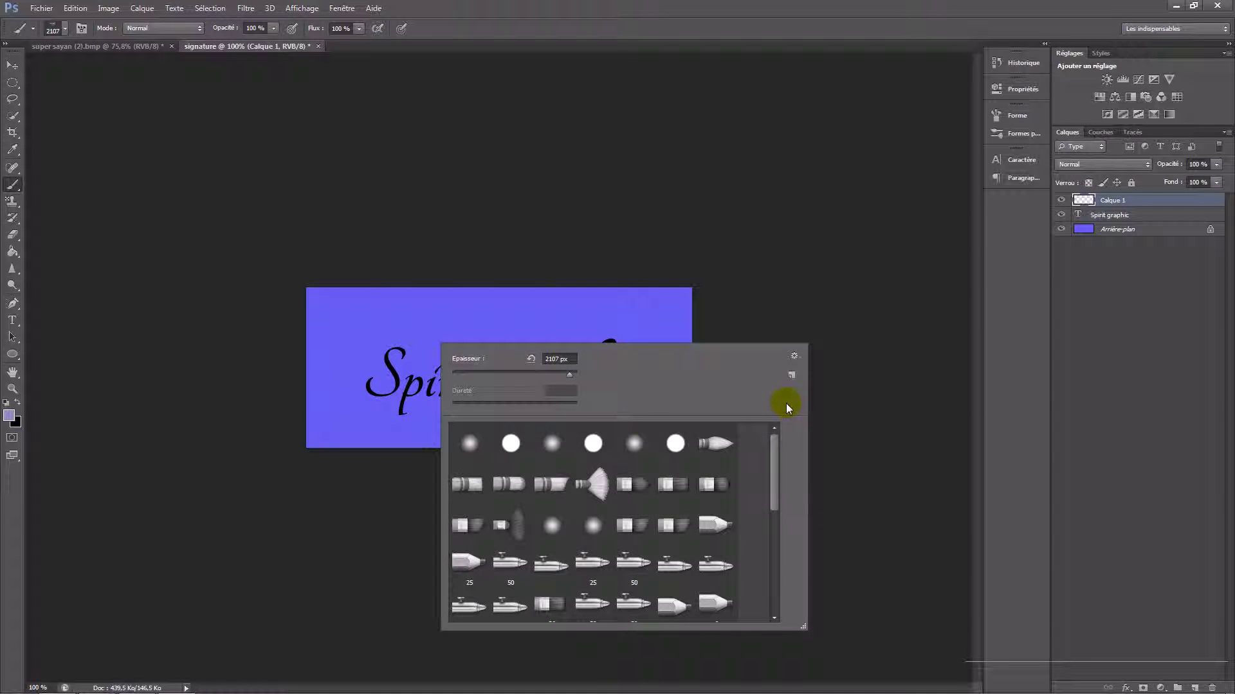
{"action": "double_click", "coordinate": [506, 441]}
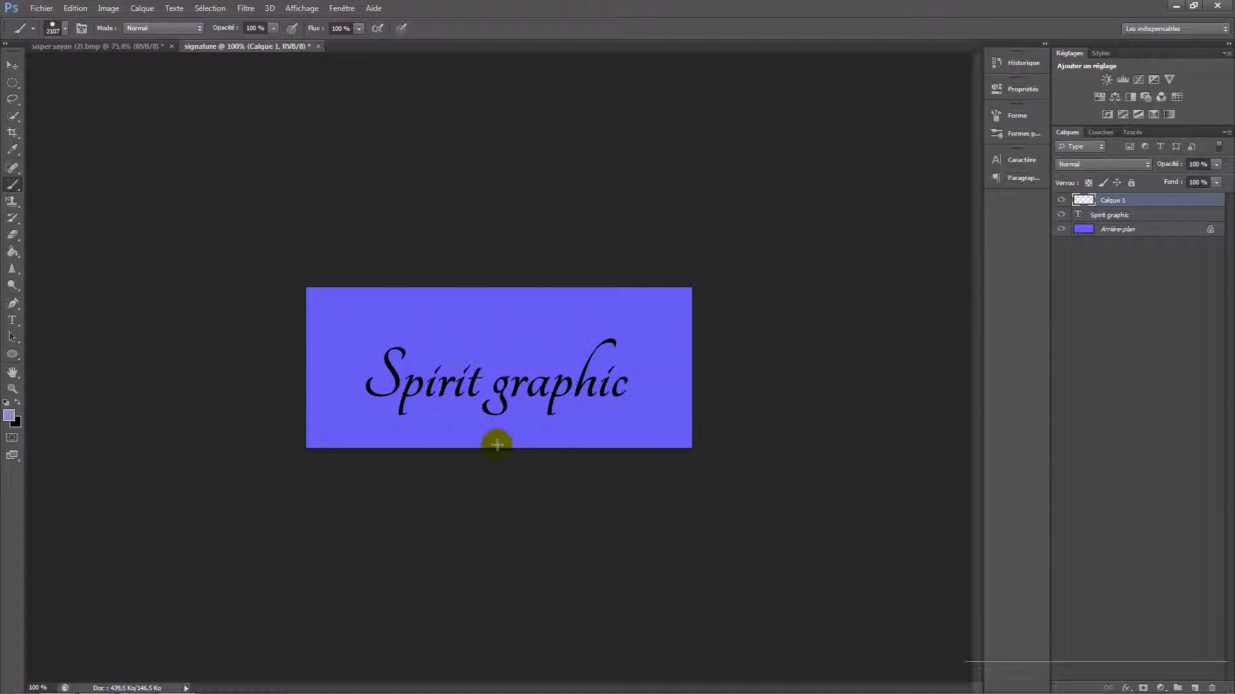
Choose a soft round brush with 0% hardness and reduce its size to about 41 px
{"action": "right_click", "coordinate": [338, 423]}
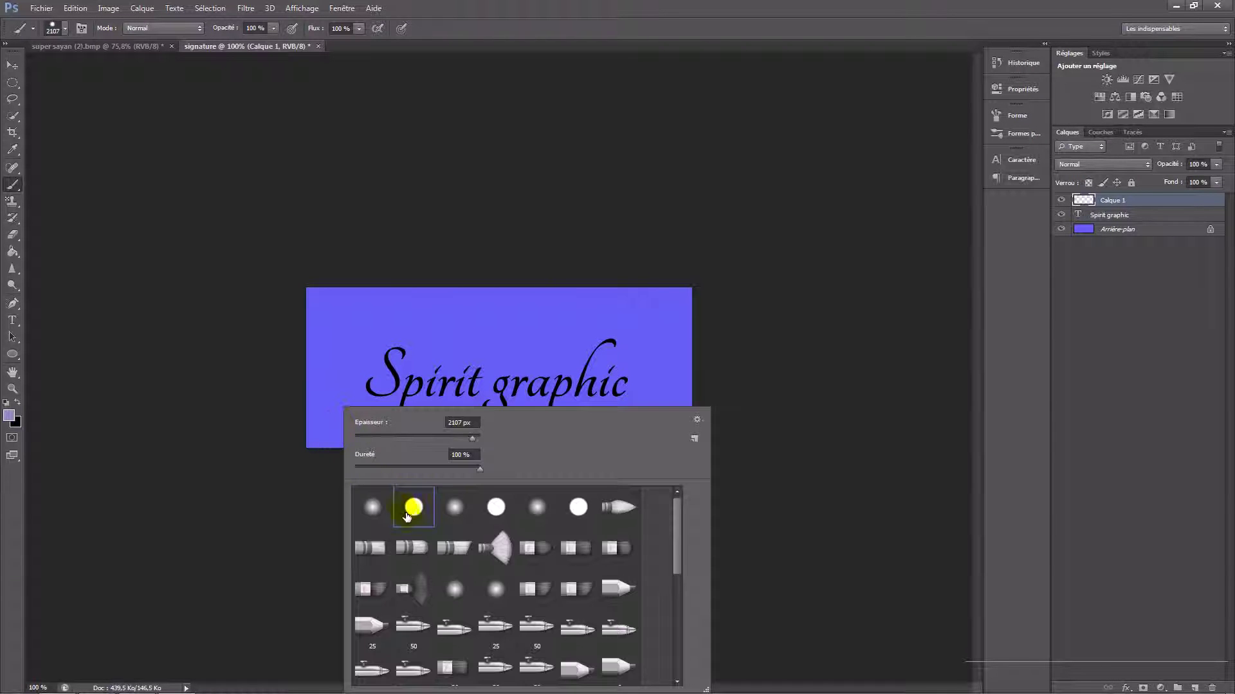
{"action": "left_click", "coordinate": [374, 509]}
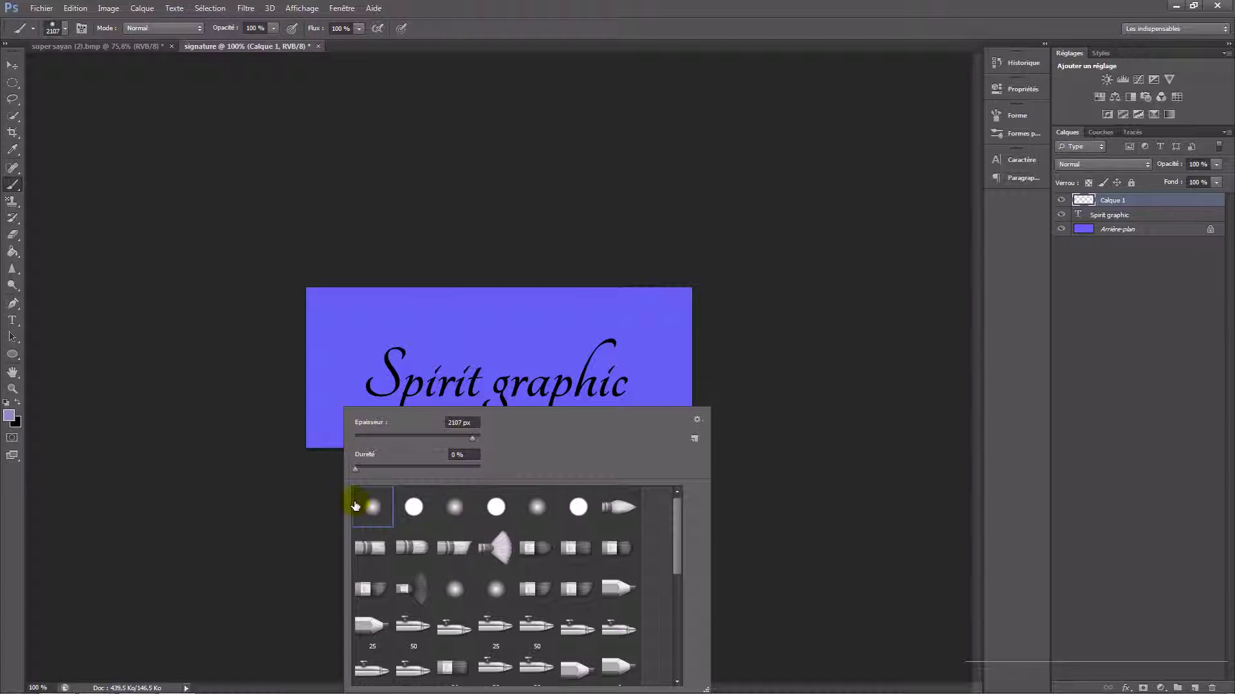
{"action": "left_click", "coordinate": [328, 466]}
{"action": "right_click", "coordinate": [332, 438], "text": "alt"}
{"action": "left_click_drag", "start_coordinate": [359, 411], "coordinate": [172, 437]}
{"action": "mouse_move", "coordinate": [389, 396]}
{"action": "left_mouse_down"}
{"action": "mouse_move", "coordinate": [345, 427]}
{"action": "mouse_move", "coordinate": [277, 428]}
{"action": "left_mouse_up"}
{"action": "left_click_drag", "start_coordinate": [410, 403], "coordinate": [183, 426]}
Paint a straight, slightly rising soft line across the lower part of the canvas and place the text layer above it
{"action": "left_click", "coordinate": [326, 425]}
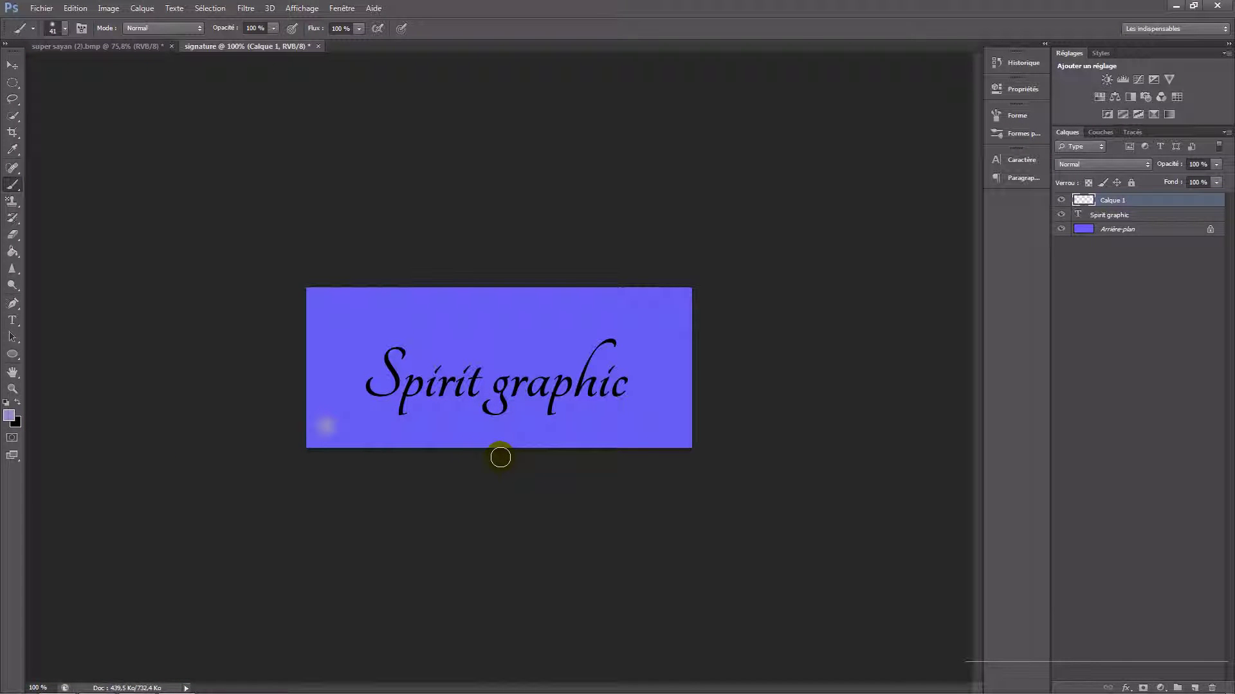
{"action": "left_click", "coordinate": [669, 394], "text": "shift"}
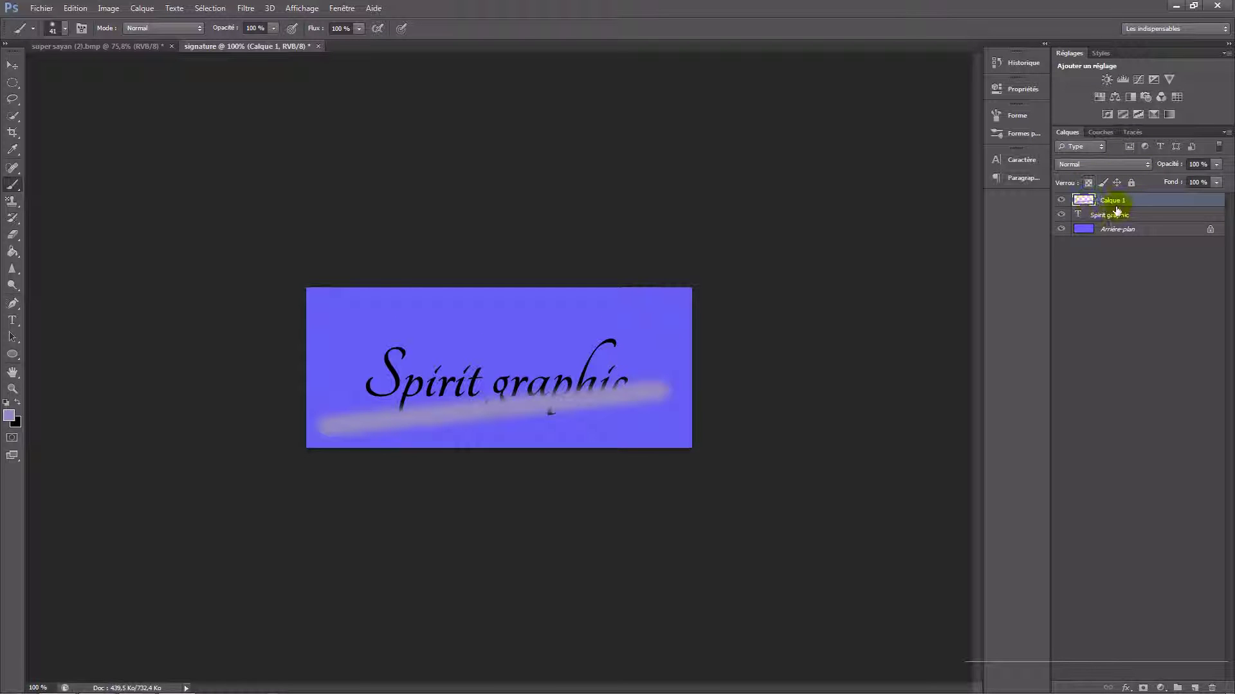
{"action": "left_click_drag", "start_coordinate": [1112, 221], "coordinate": [1115, 197]}
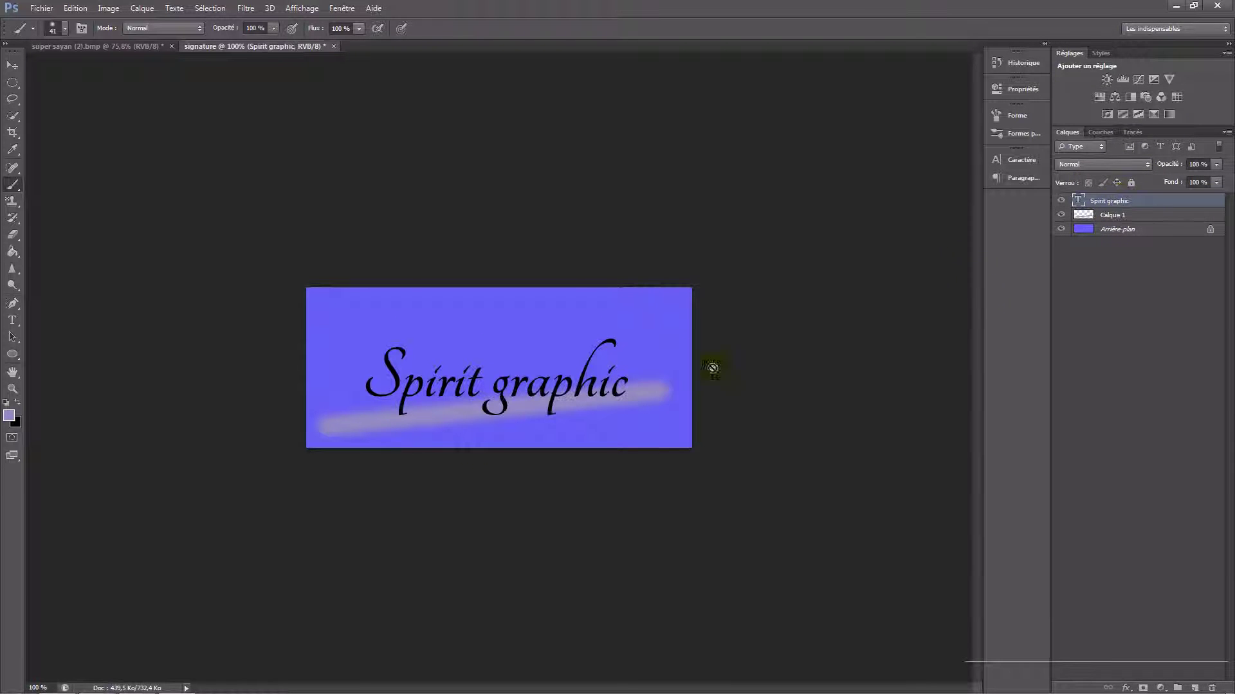
Move the "Spirit graphic" text slightly upward and shift the brushed line a little to the right beneath it
{"action": "left_click", "coordinate": [12, 65]}
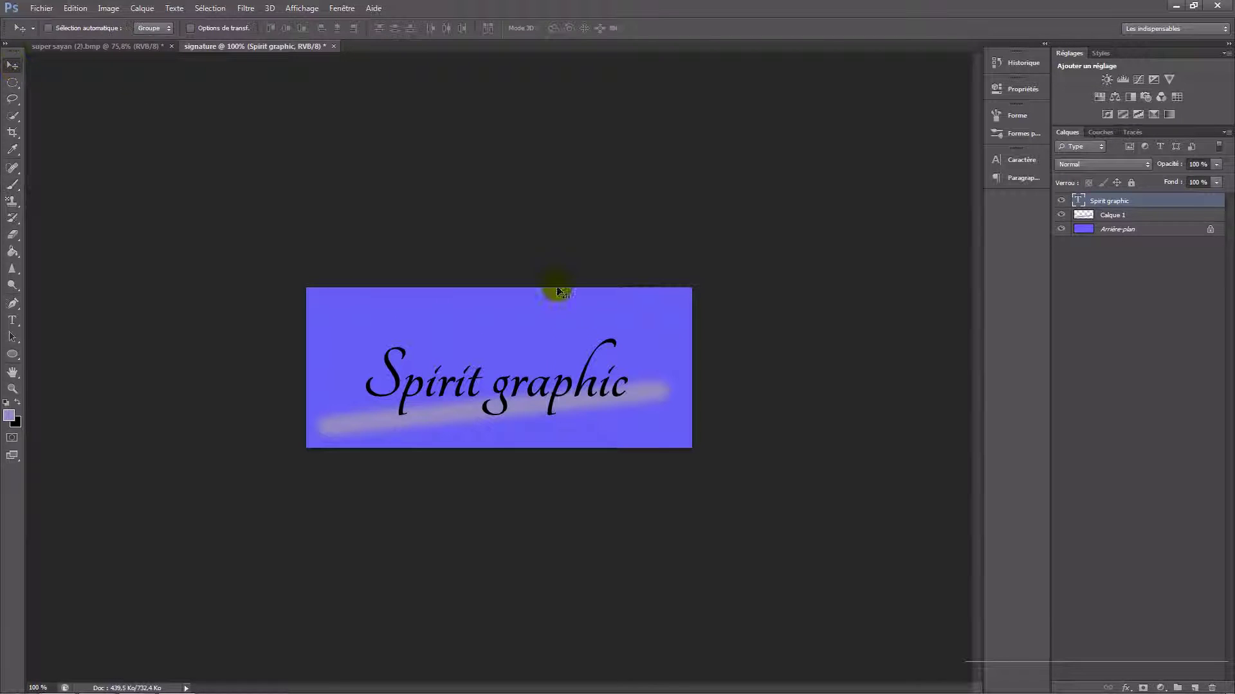
{"action": "mouse_move", "coordinate": [504, 405]}
{"action": "left_mouse_down"}
{"action": "mouse_move", "coordinate": [504, 394]}
{"action": "mouse_move", "coordinate": [583, 404]}
{"action": "left_mouse_up"}
{"action": "left_click", "coordinate": [1135, 214]}
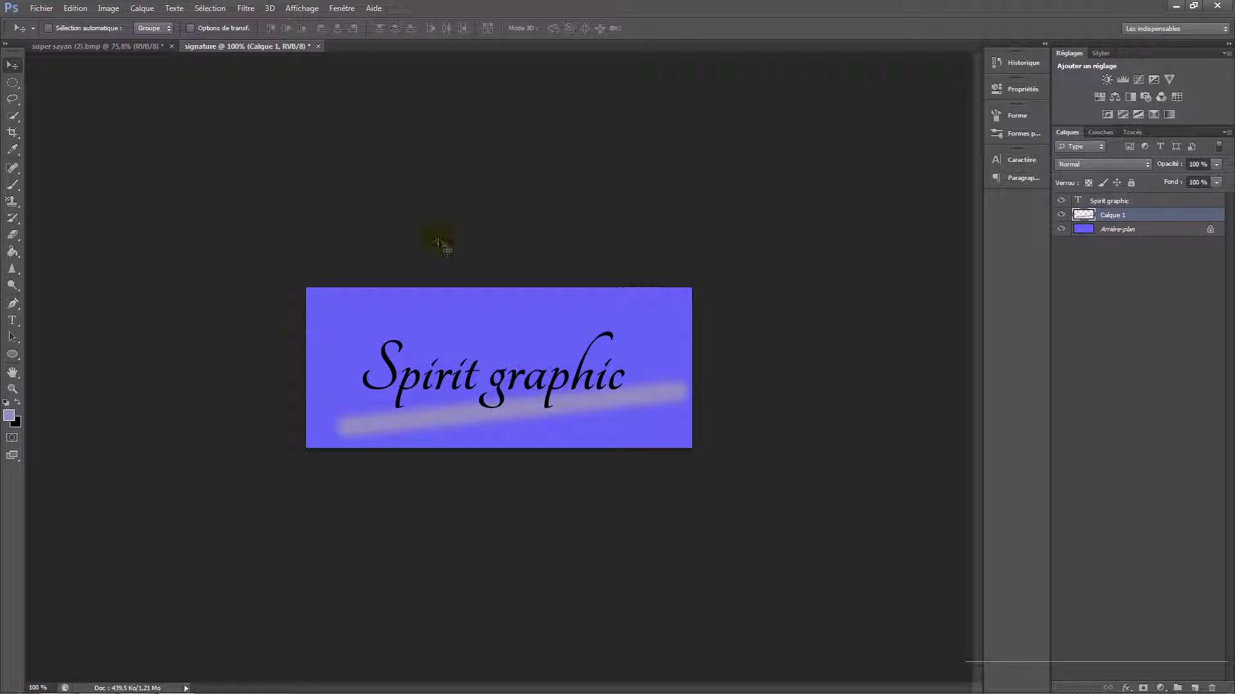
Place the coeur_love_108 PNG from the desktop into the signature document
{"action": "left_click", "coordinate": [34, 14]}
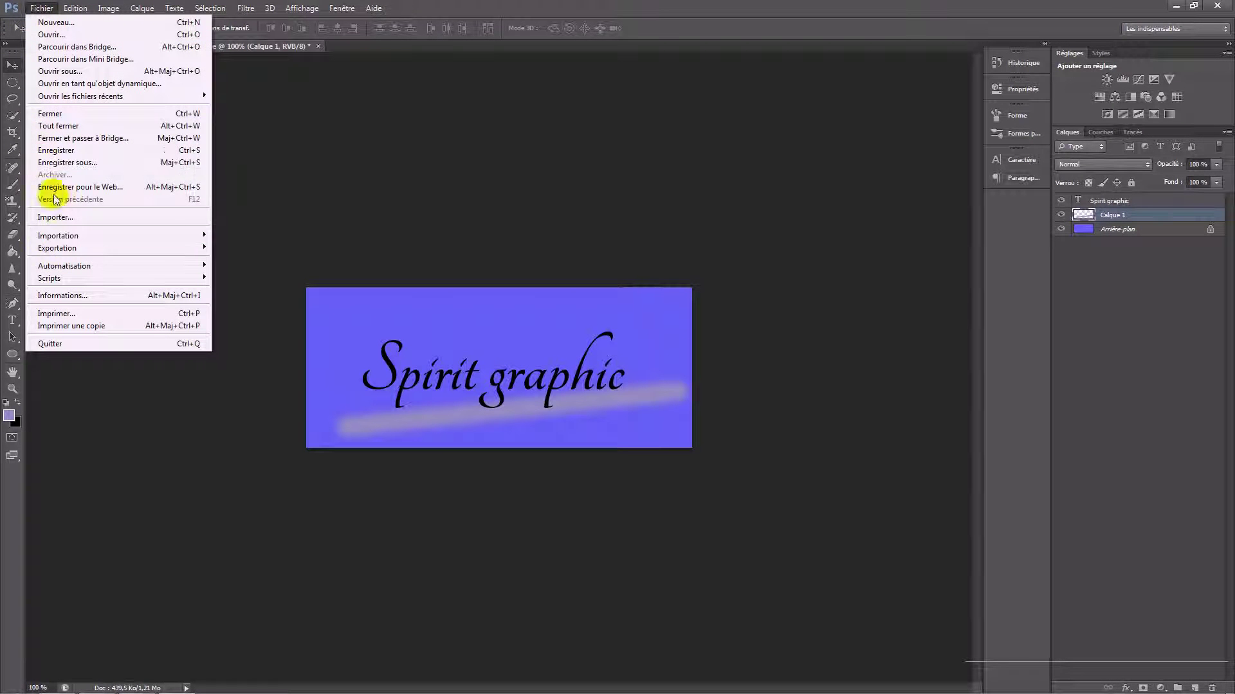
{"action": "mouse_move", "coordinate": [54, 241]}
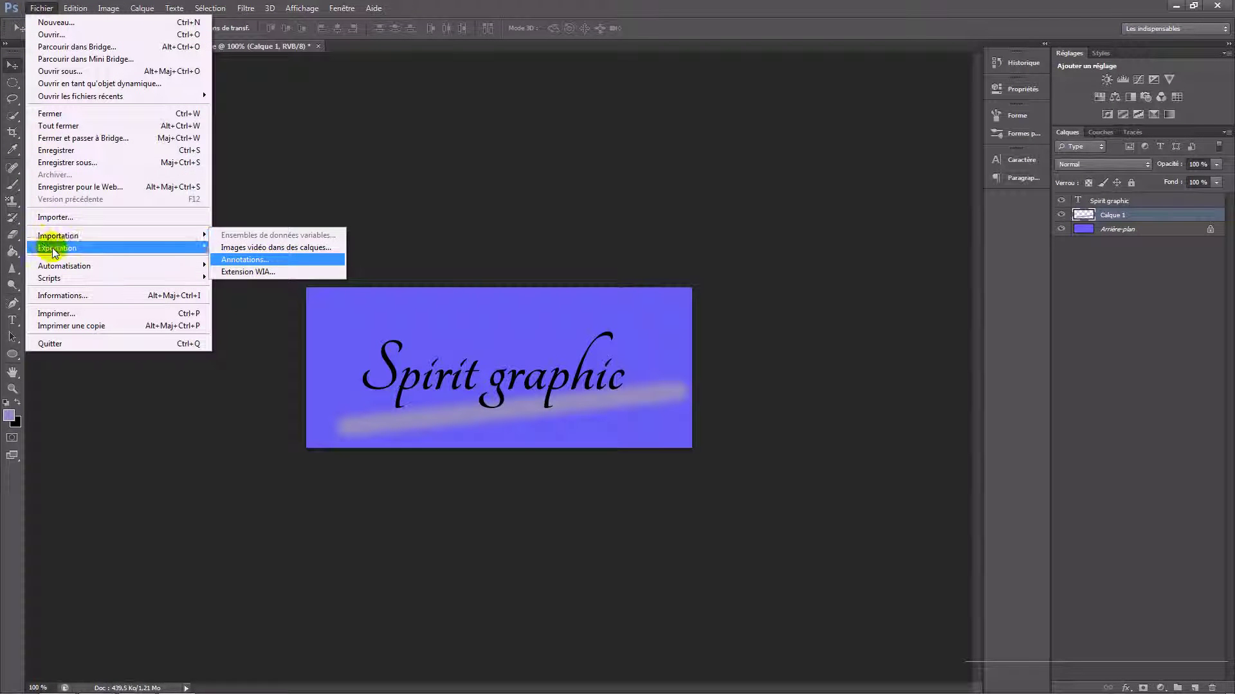
{"action": "left_click", "coordinate": [85, 218]}
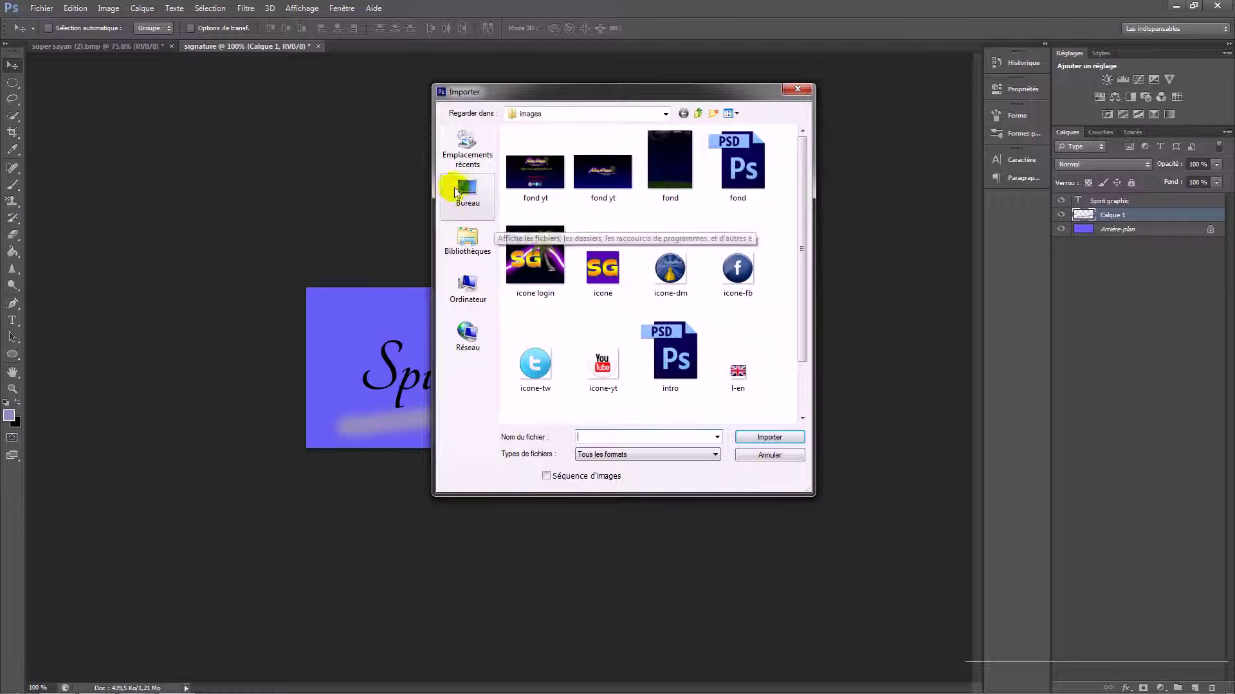
{"action": "left_click", "coordinate": [467, 193]}
{"action": "scroll", "coordinate": [681, 251], "scroll_direction": "down", "scroll_amount": 5}
{"action": "scroll", "coordinate": [716, 253], "scroll_direction": "down", "scroll_amount": 5}
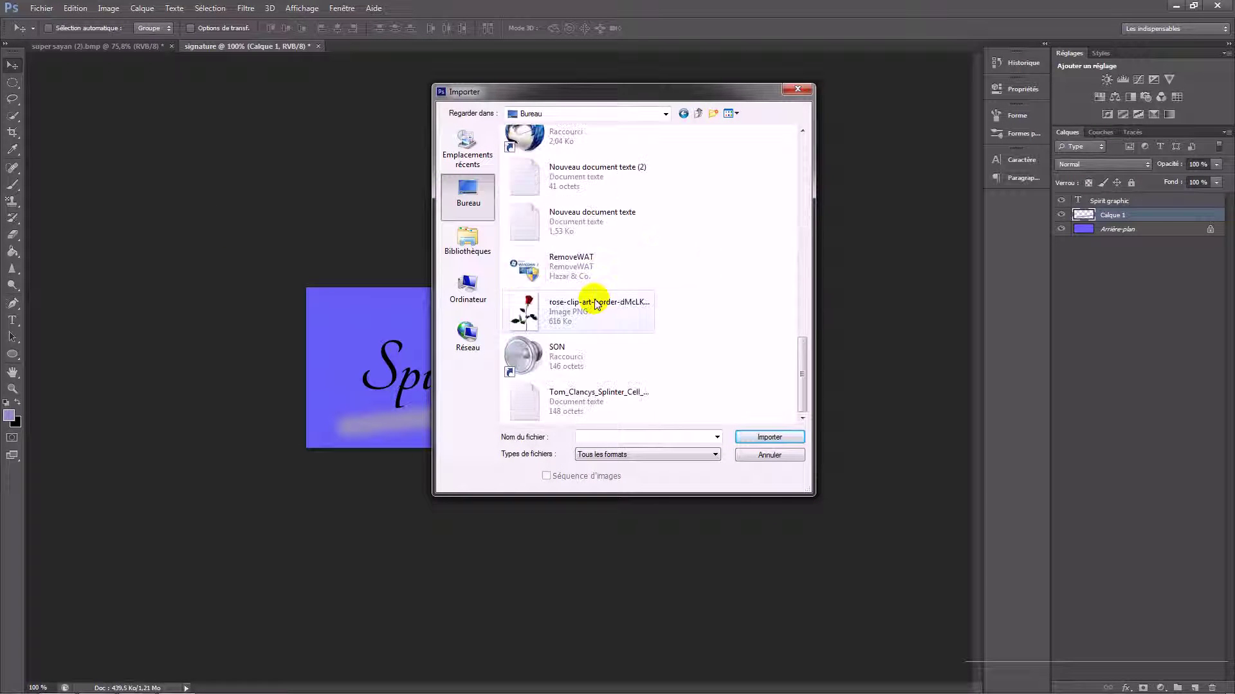
{"action": "scroll", "coordinate": [591, 302], "scroll_direction": "up", "scroll_amount": 5}
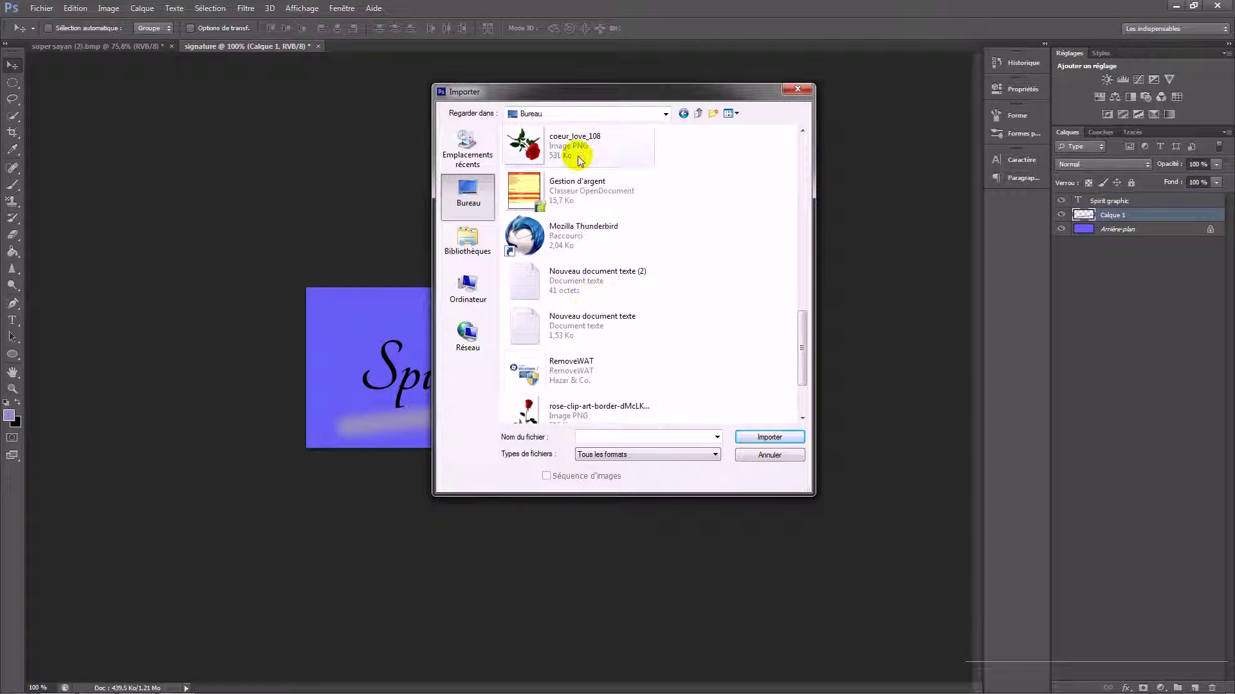
{"action": "double_click", "coordinate": [508, 159]}
Flip the placed rose vertically and move it over the left end of the text
{"action": "right_click", "coordinate": [551, 311]}
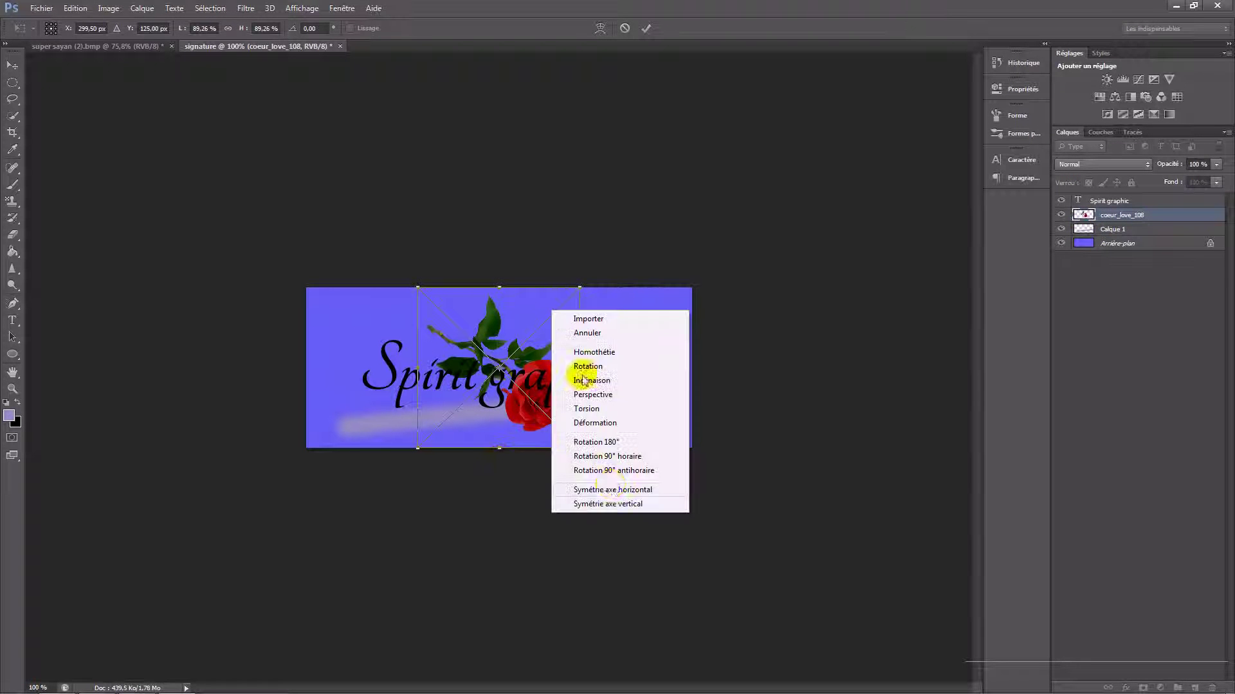
{"action": "left_click", "coordinate": [613, 503]}
{"action": "left_click_drag", "start_coordinate": [488, 395], "coordinate": [389, 421]}
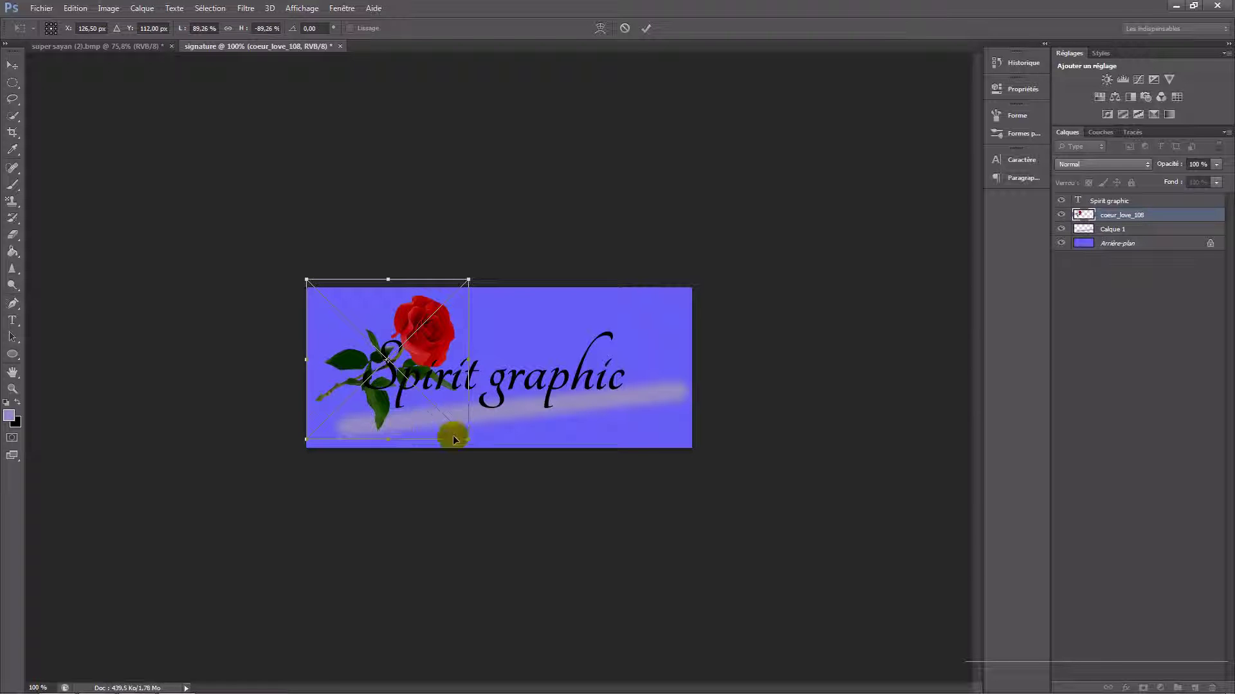
Scale the rose to about 68%, rotate it to 157.26° near the canvas's upper-left corner, and apply the transform
{"action": "left_click_drag", "start_coordinate": [468, 437], "coordinate": [400, 393]}
{"action": "left_click_drag", "start_coordinate": [484, 299], "coordinate": [453, 260]}
{"action": "left_click_drag", "start_coordinate": [413, 355], "coordinate": [408, 355]}
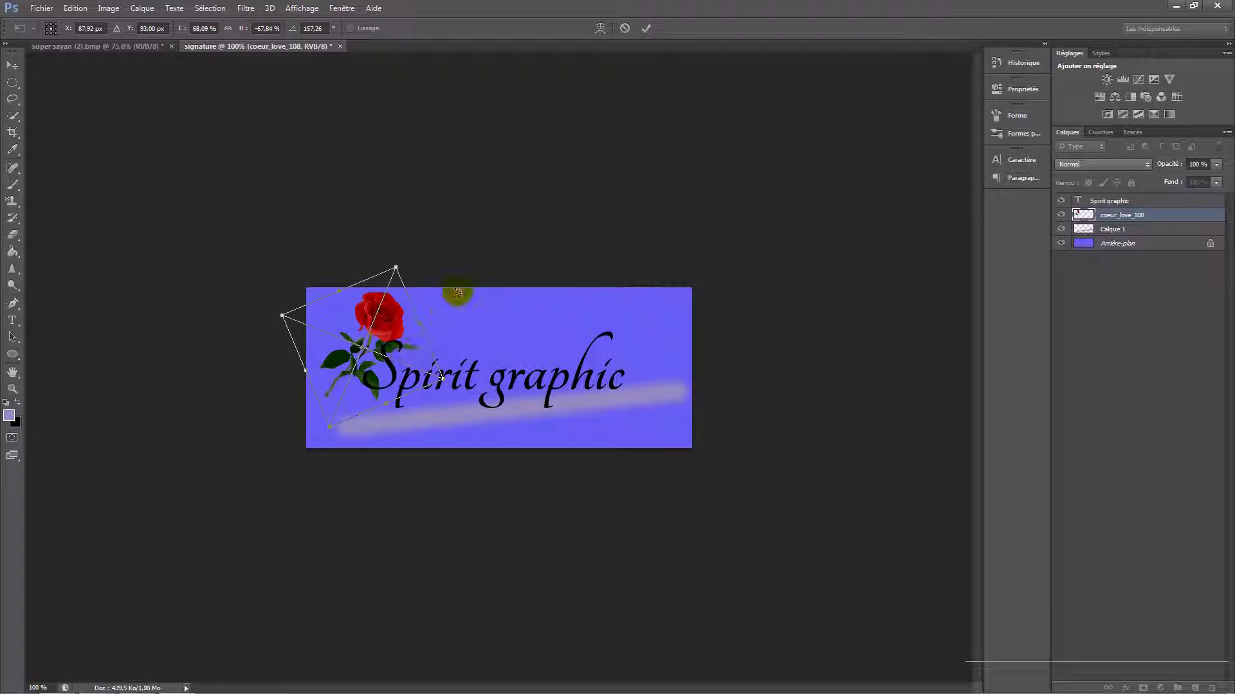
{"action": "left_click", "coordinate": [645, 27]}
{"action": "scroll", "coordinate": [636, 463], "scroll_direction": "down", "scroll_amount": 1}
{"action": "scroll", "coordinate": [635, 462], "scroll_direction": "up", "scroll_amount": 1}
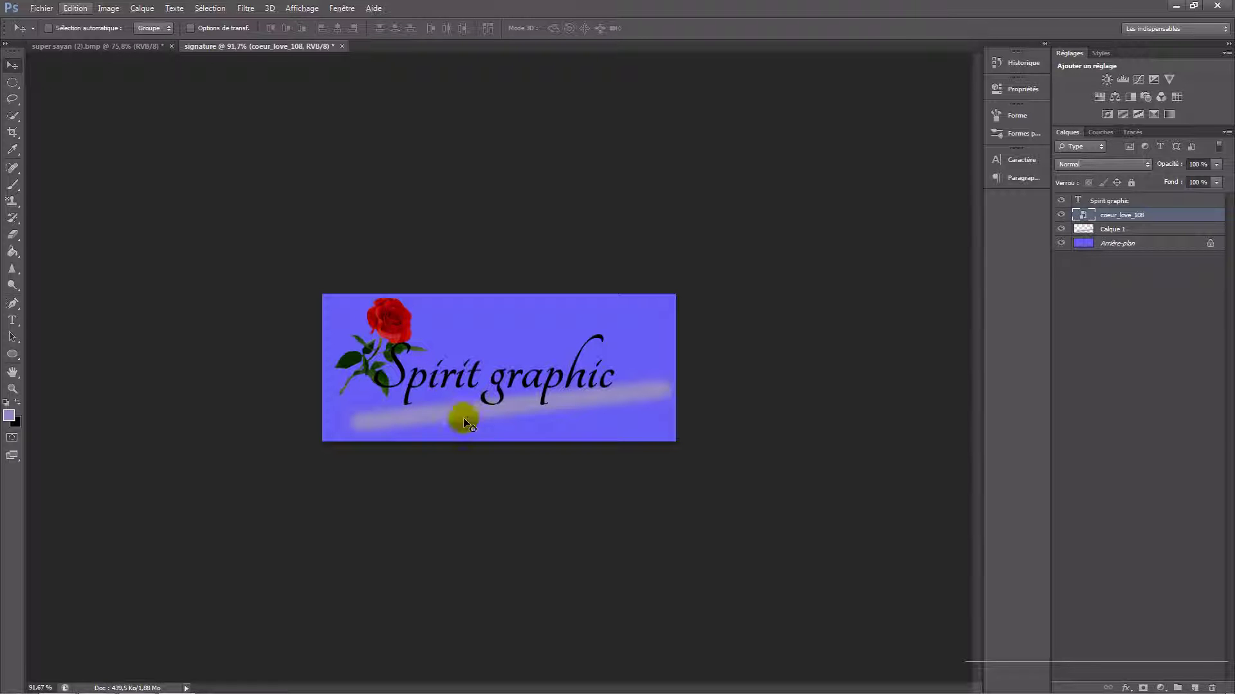
View the whole super sayan (2).bmp image with its red signature, and return to the signature document
{"action": "left_click", "coordinate": [77, 46]}
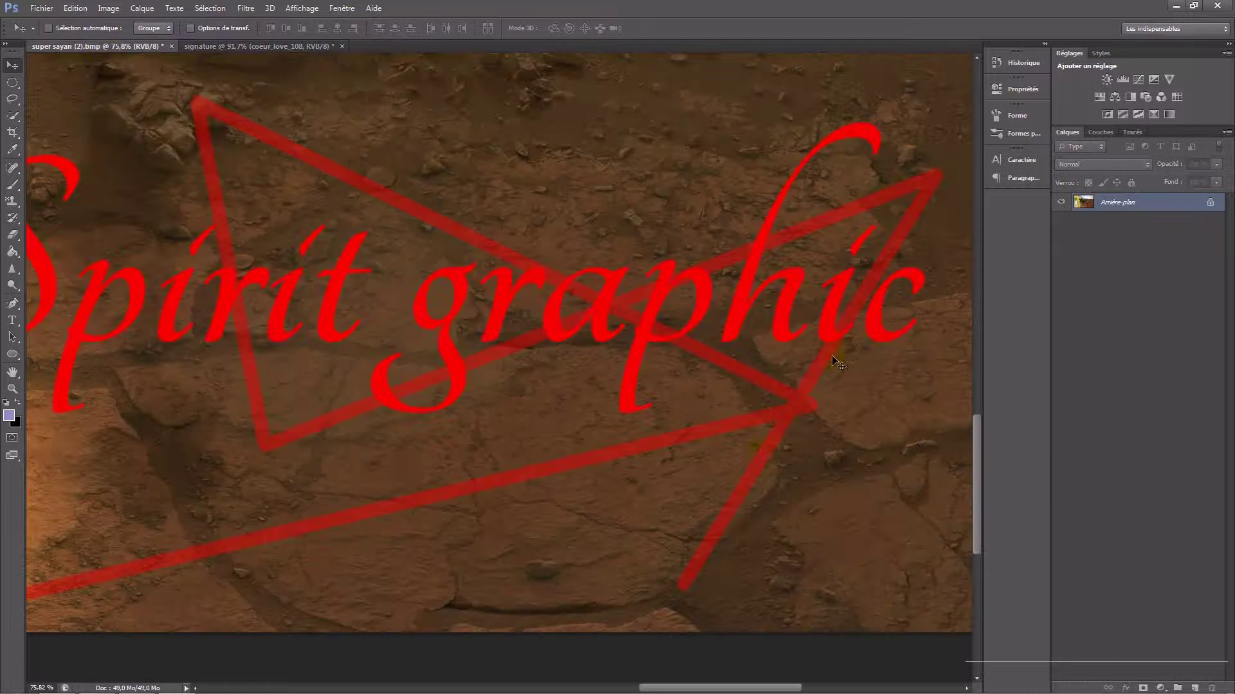
{"action": "scroll", "coordinate": [587, 270], "scroll_direction": "down", "scroll_amount": 6}
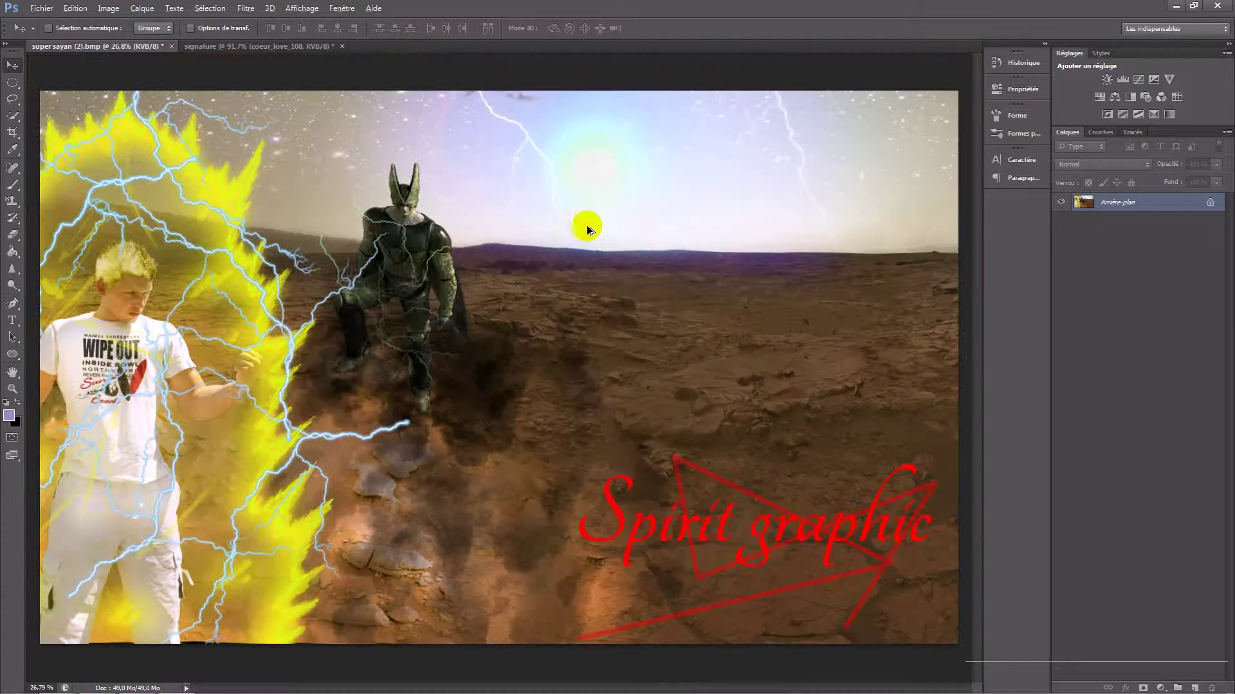
{"action": "left_click", "coordinate": [215, 48]}
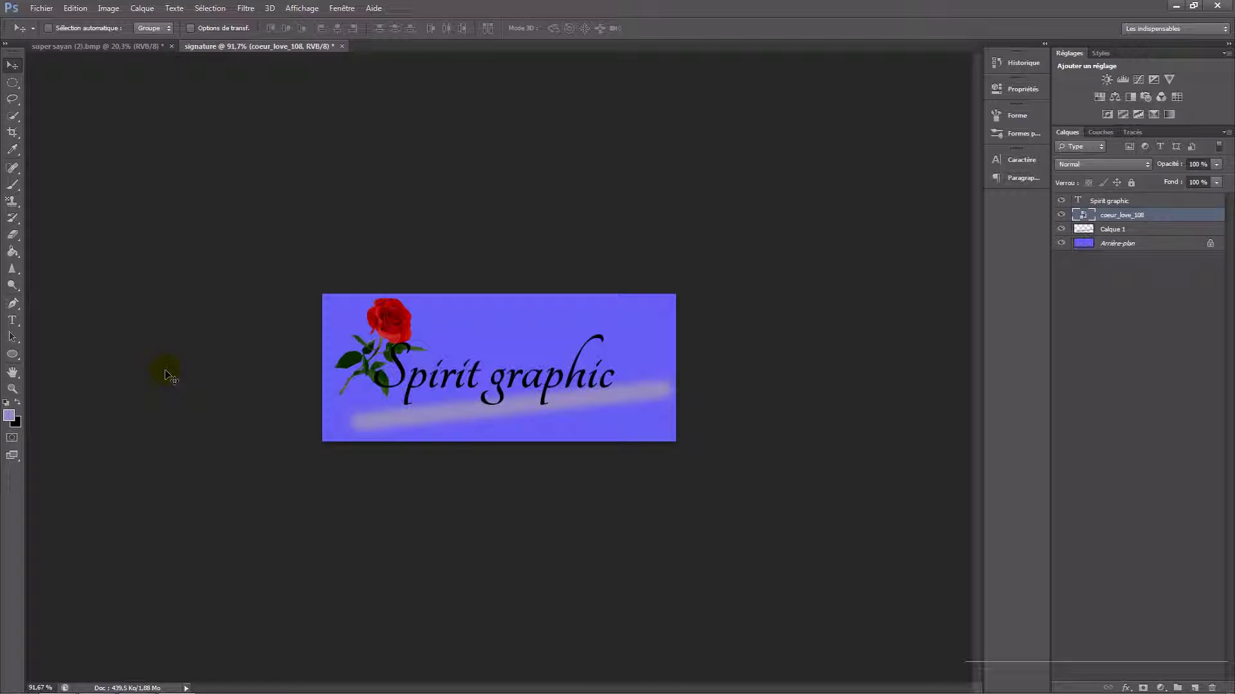
{"action": "left_click", "coordinate": [115, 48]}
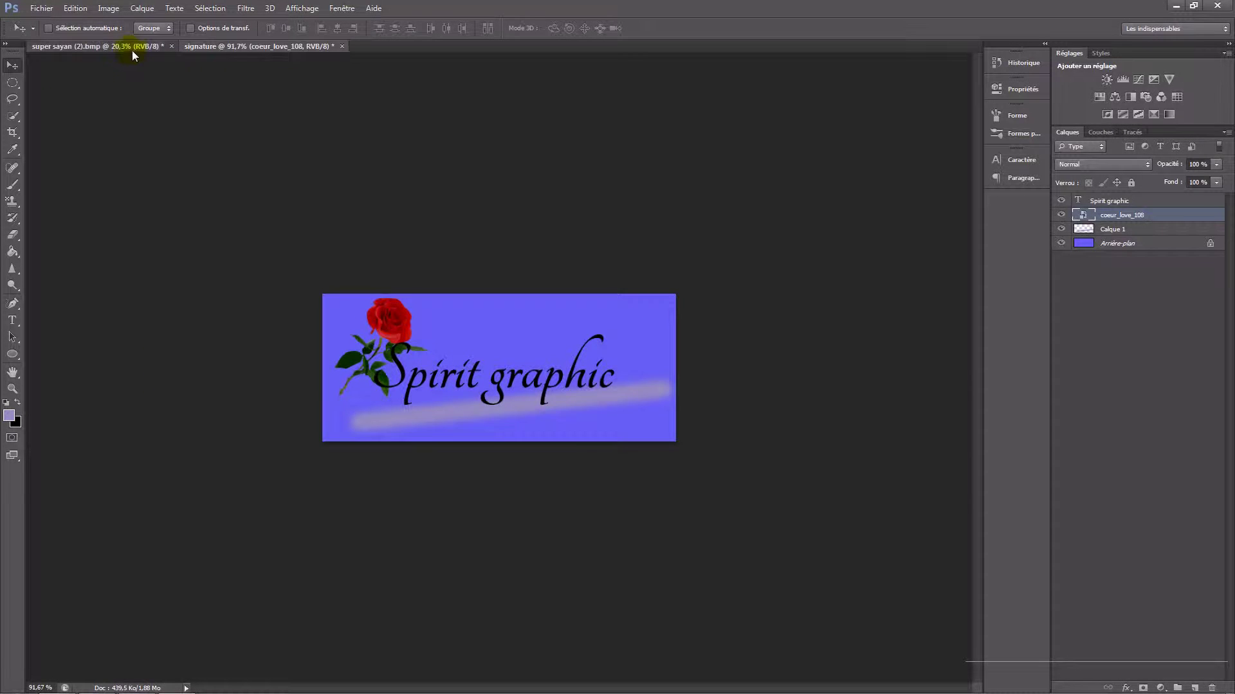
{"action": "left_click", "coordinate": [202, 47]}
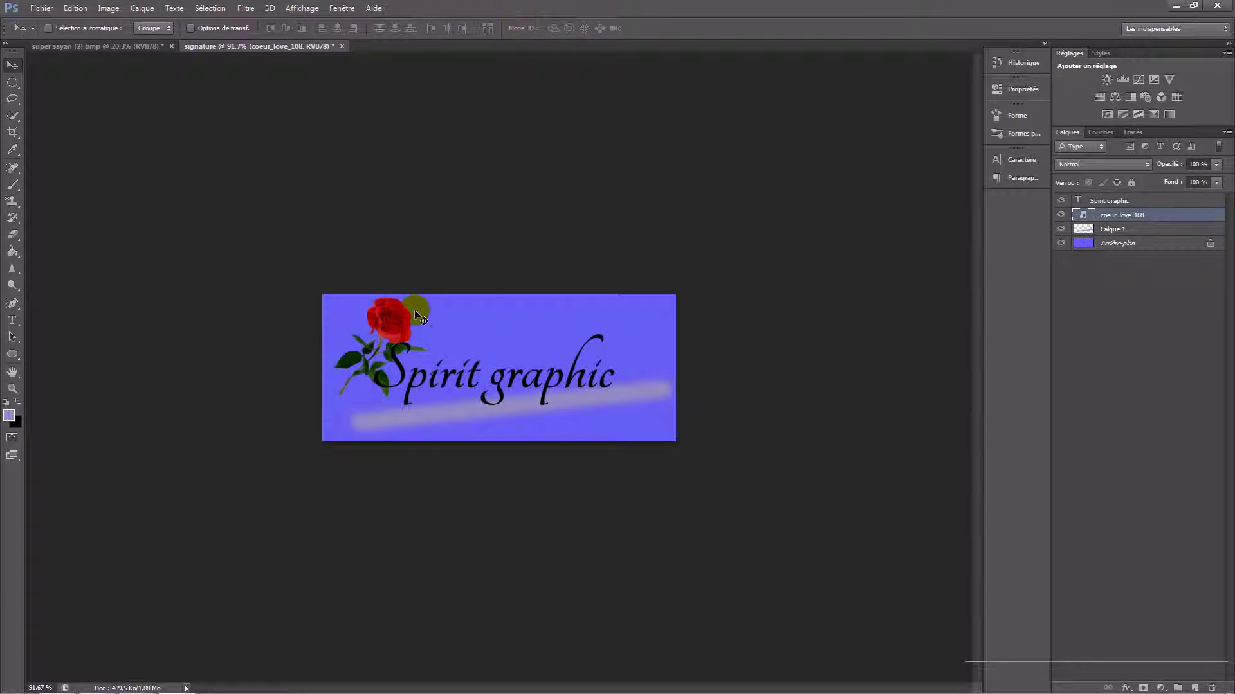
Rasterize the coeur_love_108 layer and desaturate the rose to grey
{"action": "right_click", "coordinate": [1135, 220]}
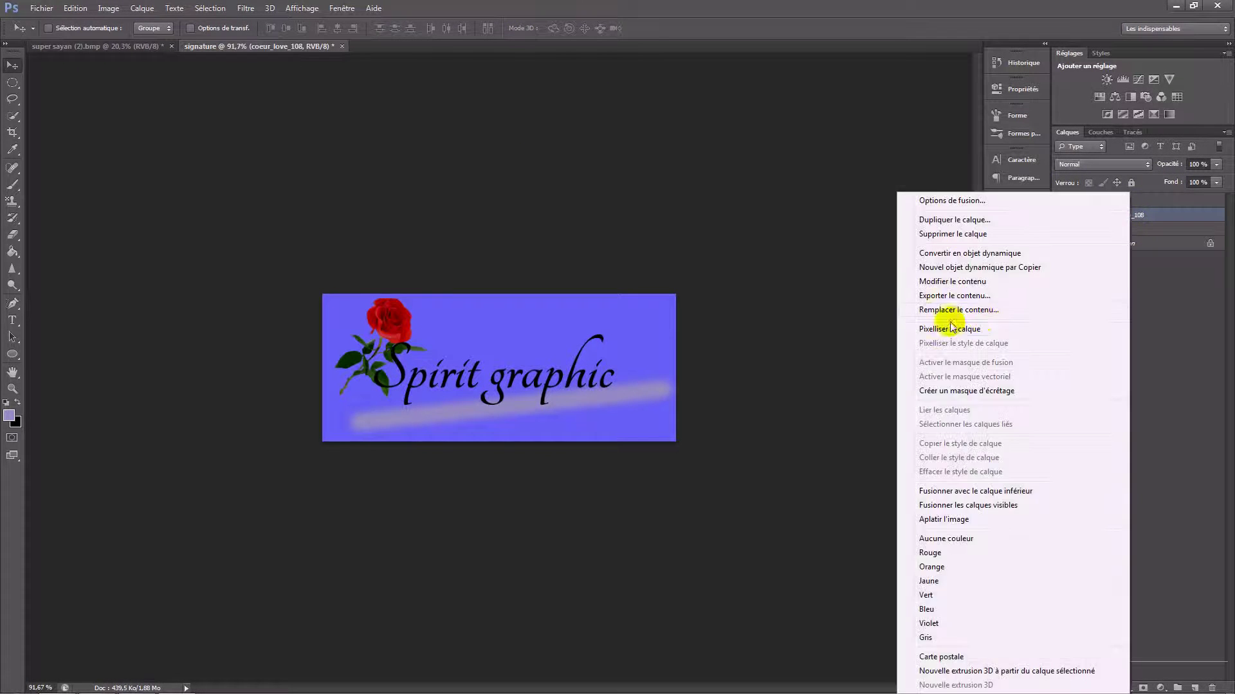
{"action": "left_click", "coordinate": [952, 330]}
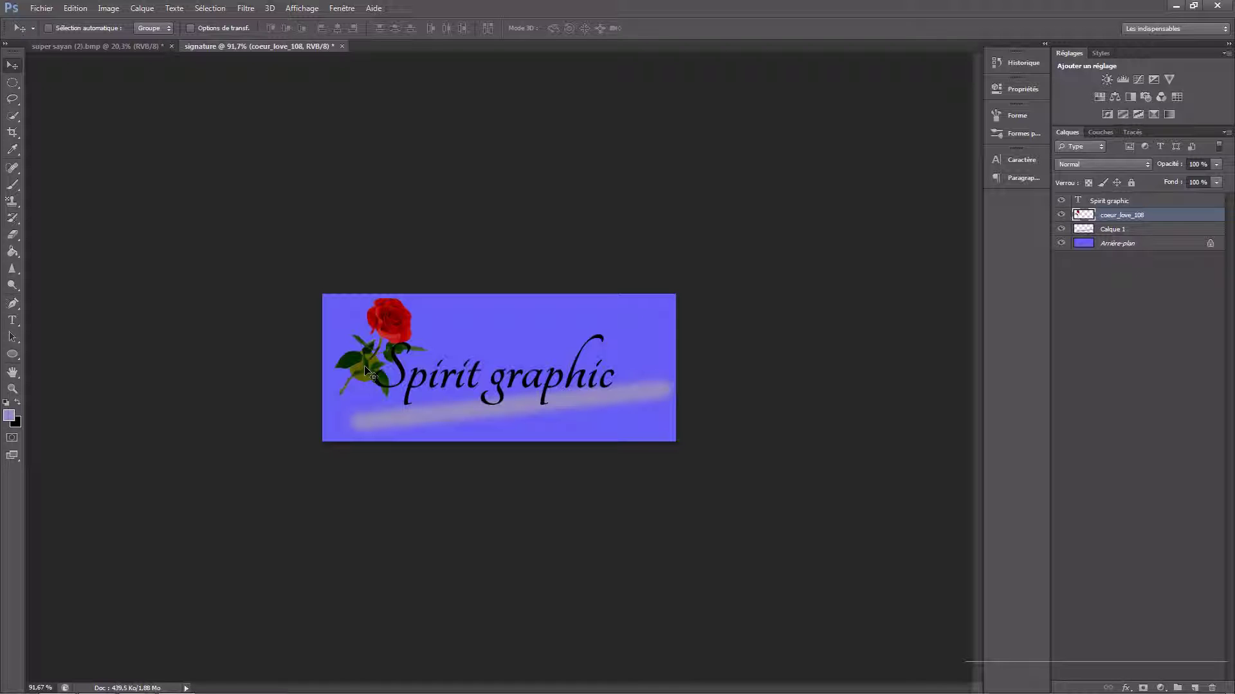
{"action": "key", "text": "ctrl+shift+u"}
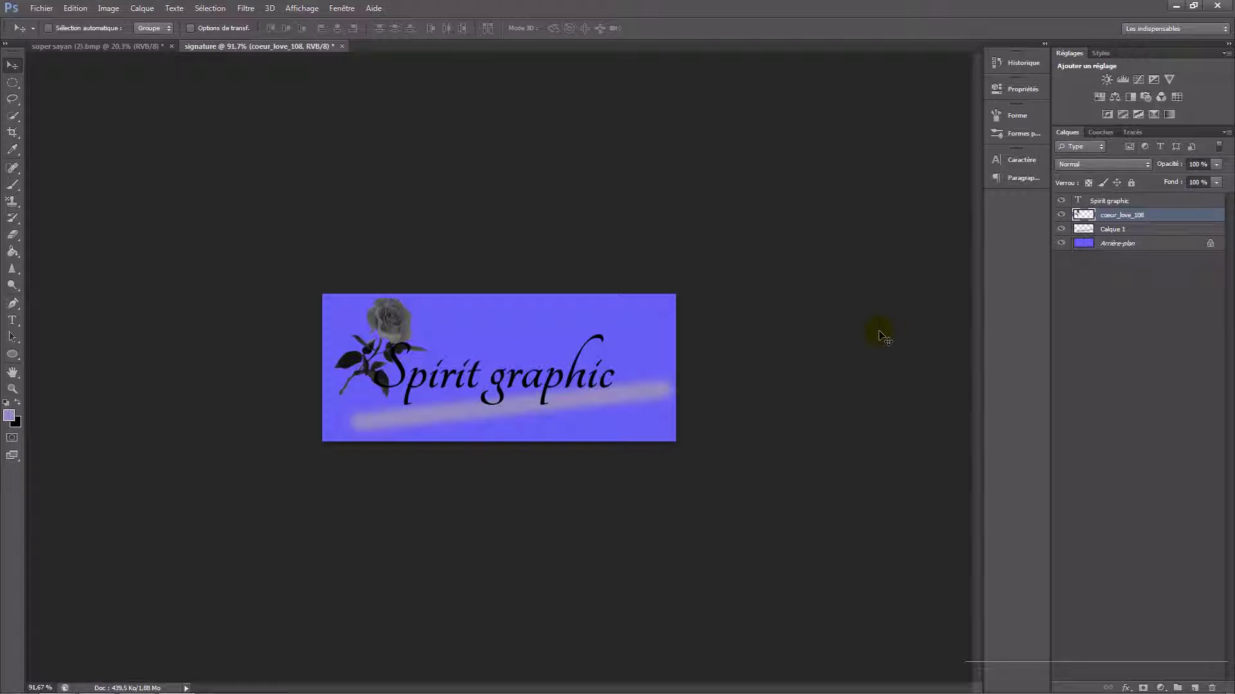
Try darkening the rose by raising the shadow input level in Levels, and set it back to 0
{"action": "key", "text": "ctrl+l"}
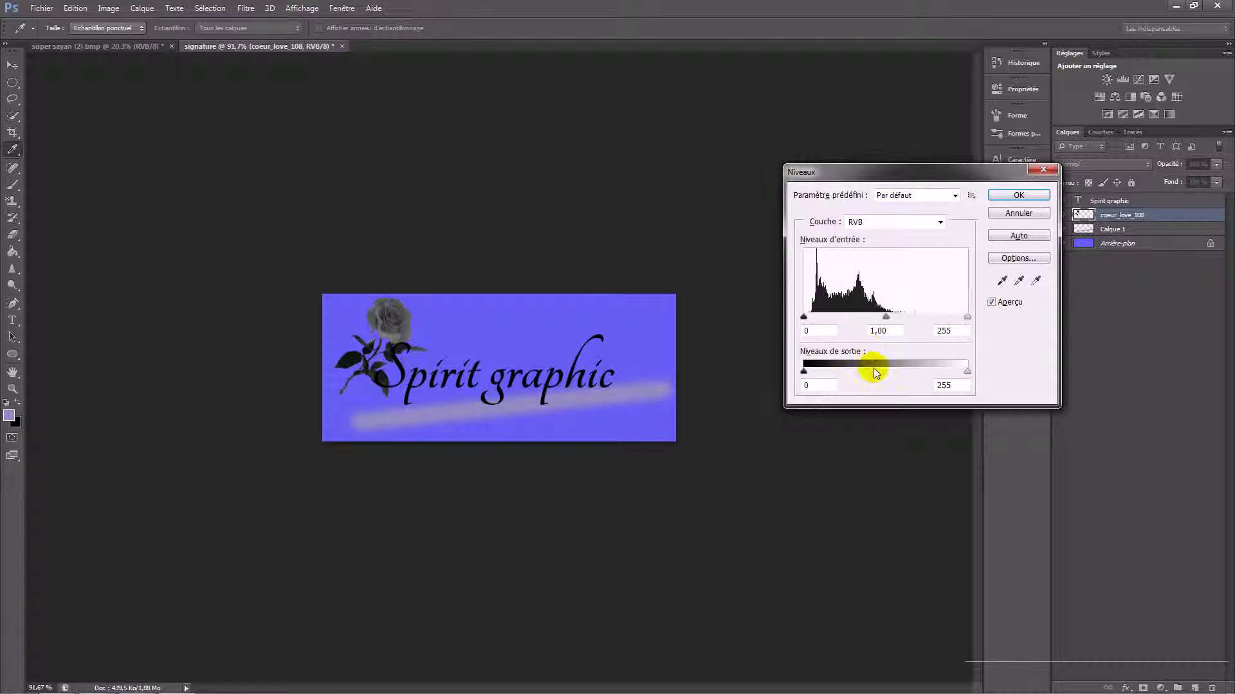
{"action": "mouse_move", "coordinate": [968, 315]}
{"action": "left_mouse_down"}
{"action": "mouse_move", "coordinate": [801, 311]}
{"action": "mouse_move", "coordinate": [967, 315]}
{"action": "left_mouse_up"}
{"action": "left_click_drag", "start_coordinate": [801, 315], "coordinate": [843, 326]}
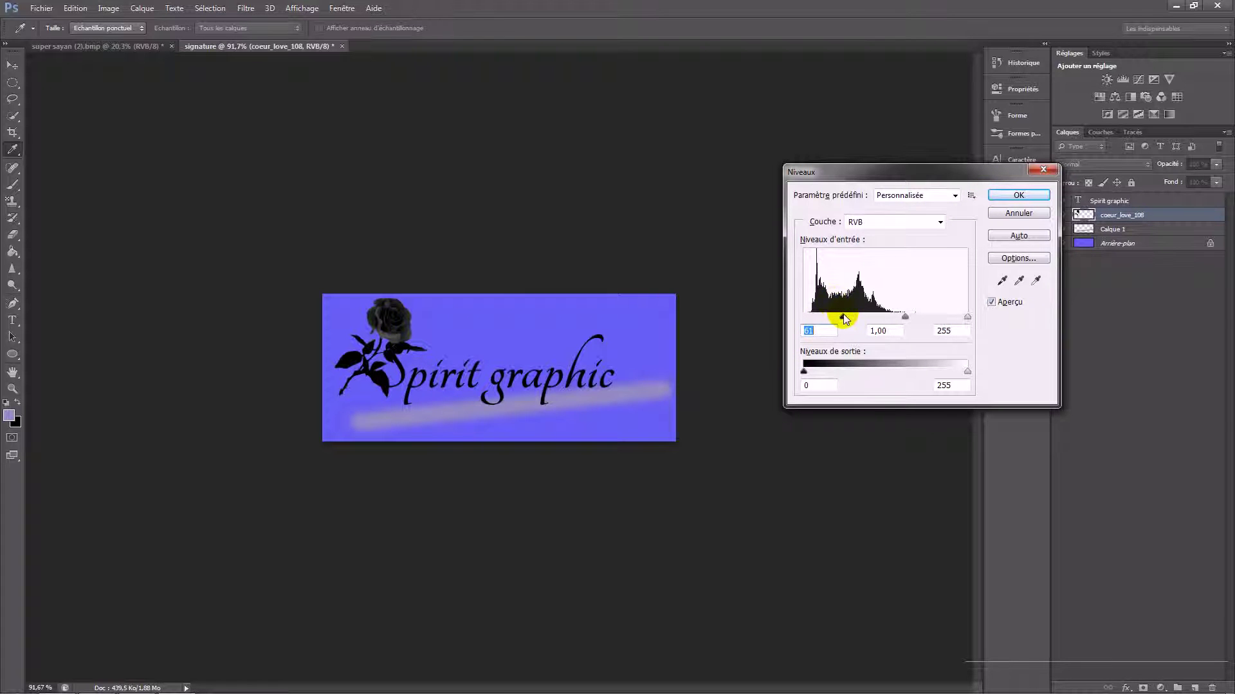
{"action": "left_click_drag", "start_coordinate": [841, 318], "coordinate": [803, 317]}
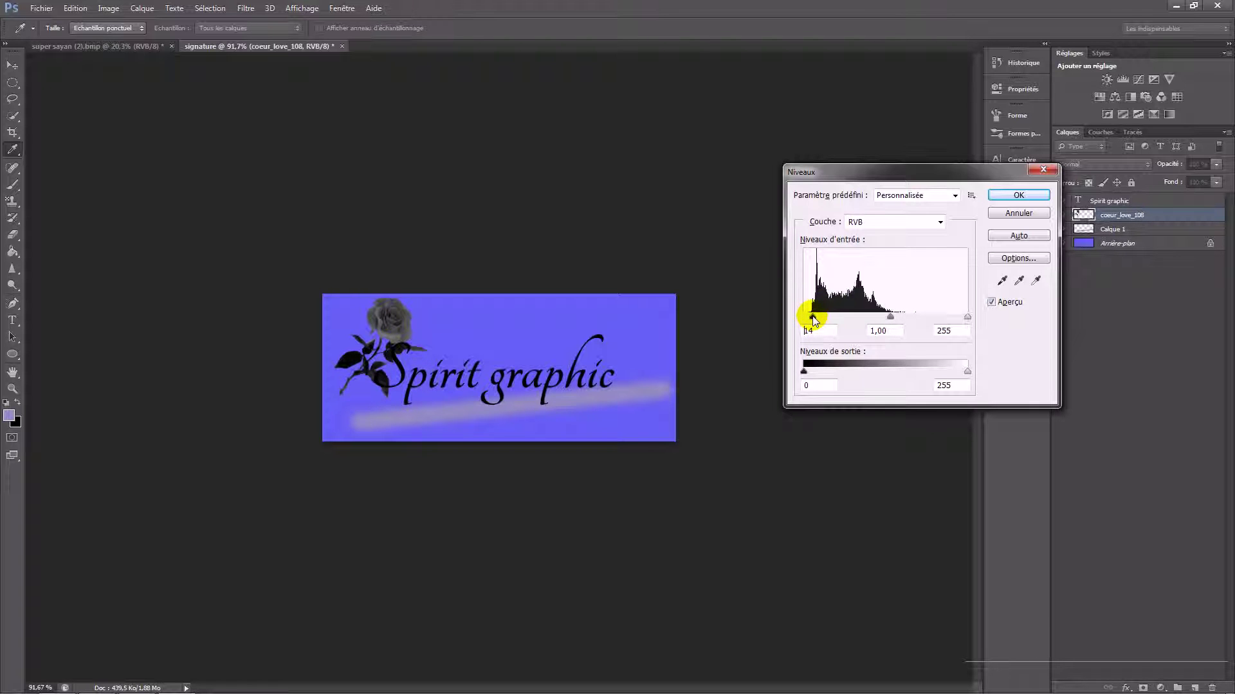
{"action": "left_click_drag", "start_coordinate": [814, 320], "coordinate": [790, 316]}
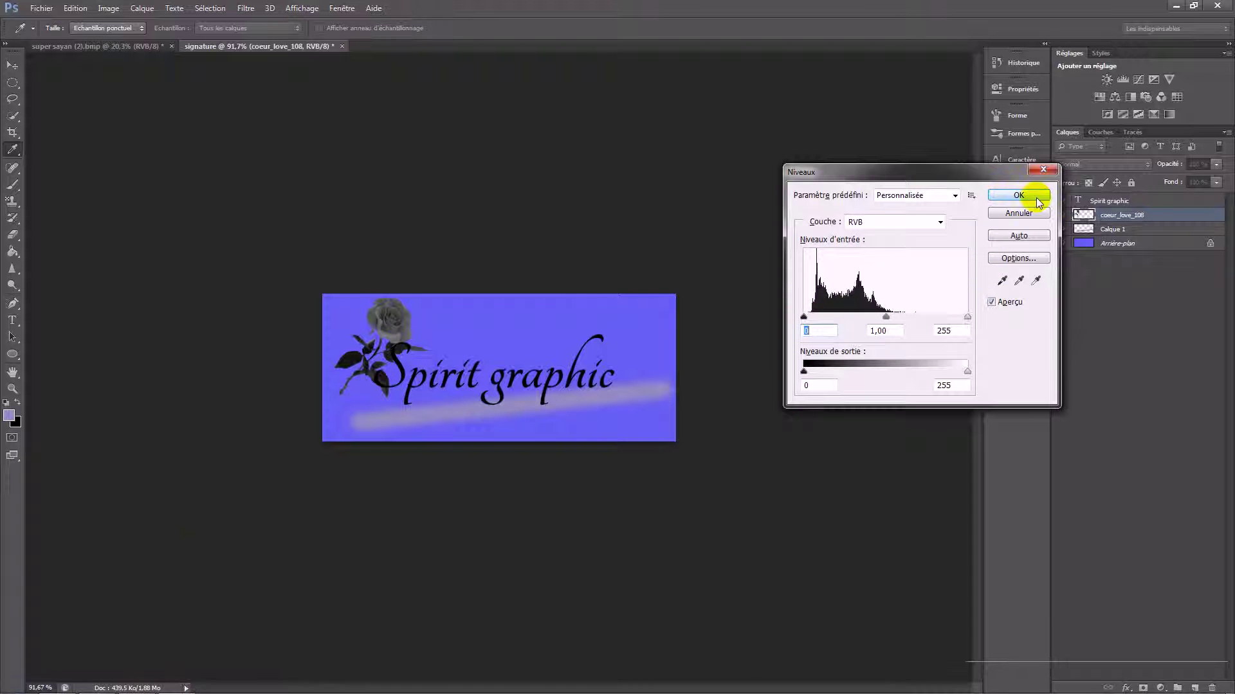
{"action": "left_click", "coordinate": [1023, 194]}
{"action": "key", "text": "v"}
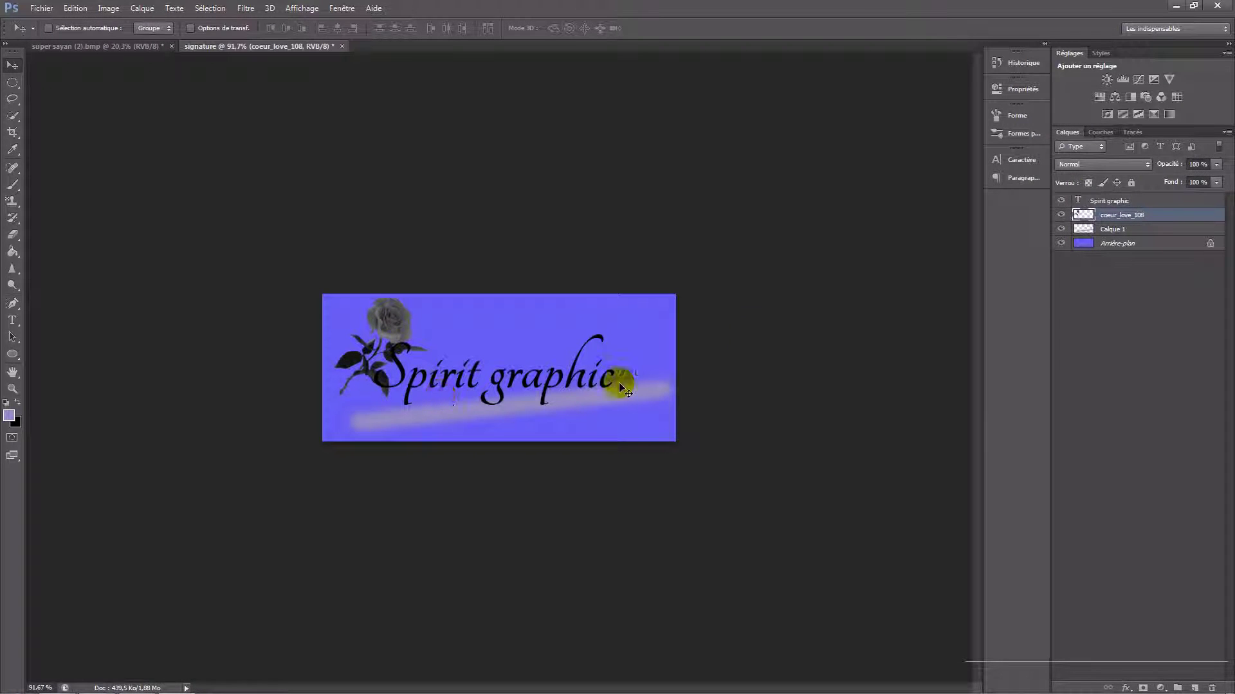
Merge the Spirit graphic text, coeur_love_108 and Calque 1 layers into a single layer
{"action": "left_click", "coordinate": [1117, 202]}
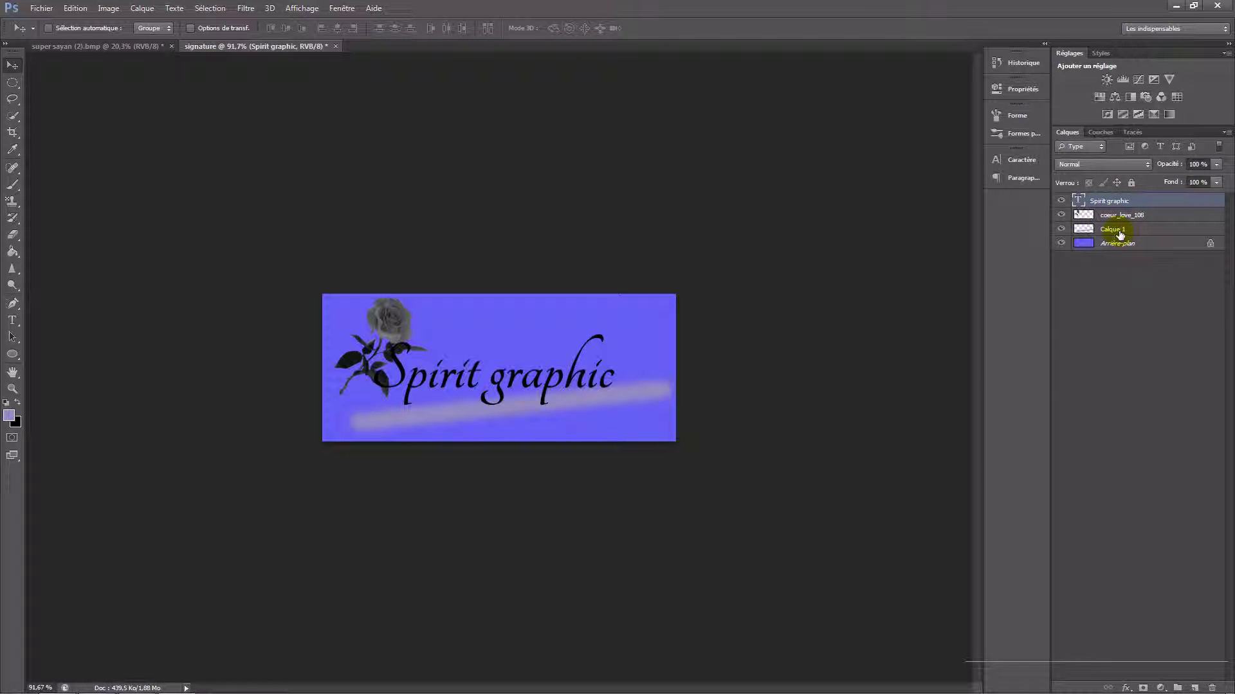
{"action": "left_click", "coordinate": [1119, 235], "text": "shift"}
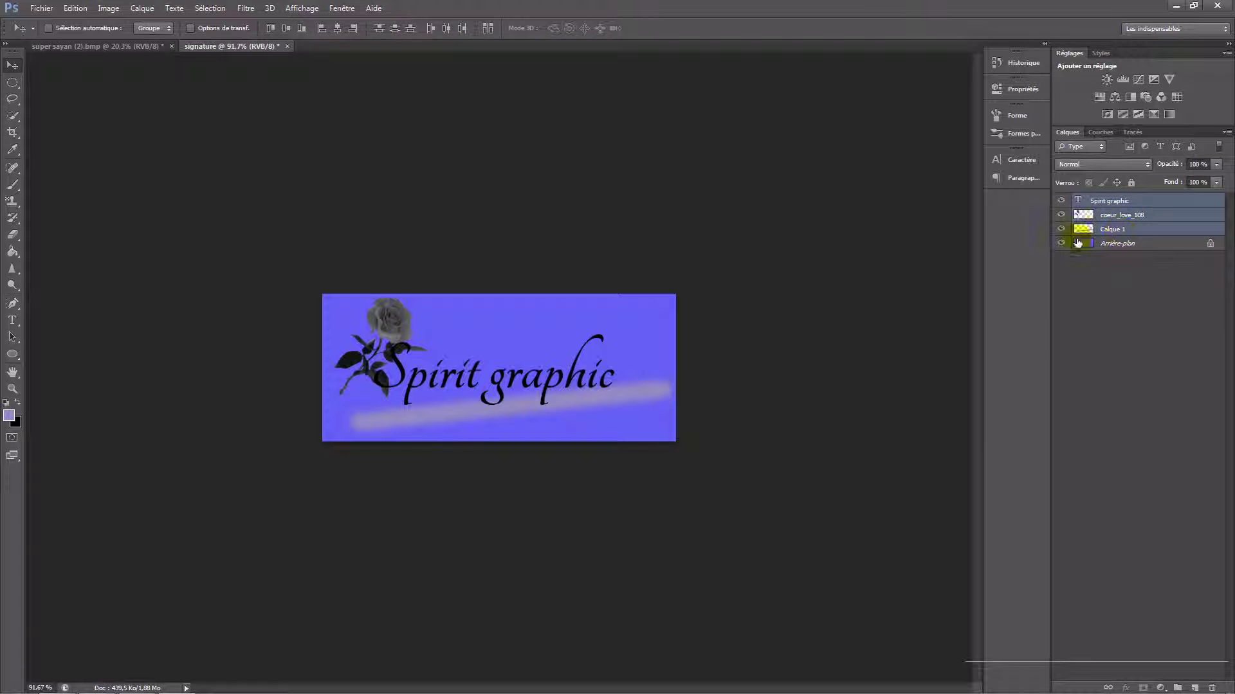
{"action": "right_click", "coordinate": [1138, 228]}
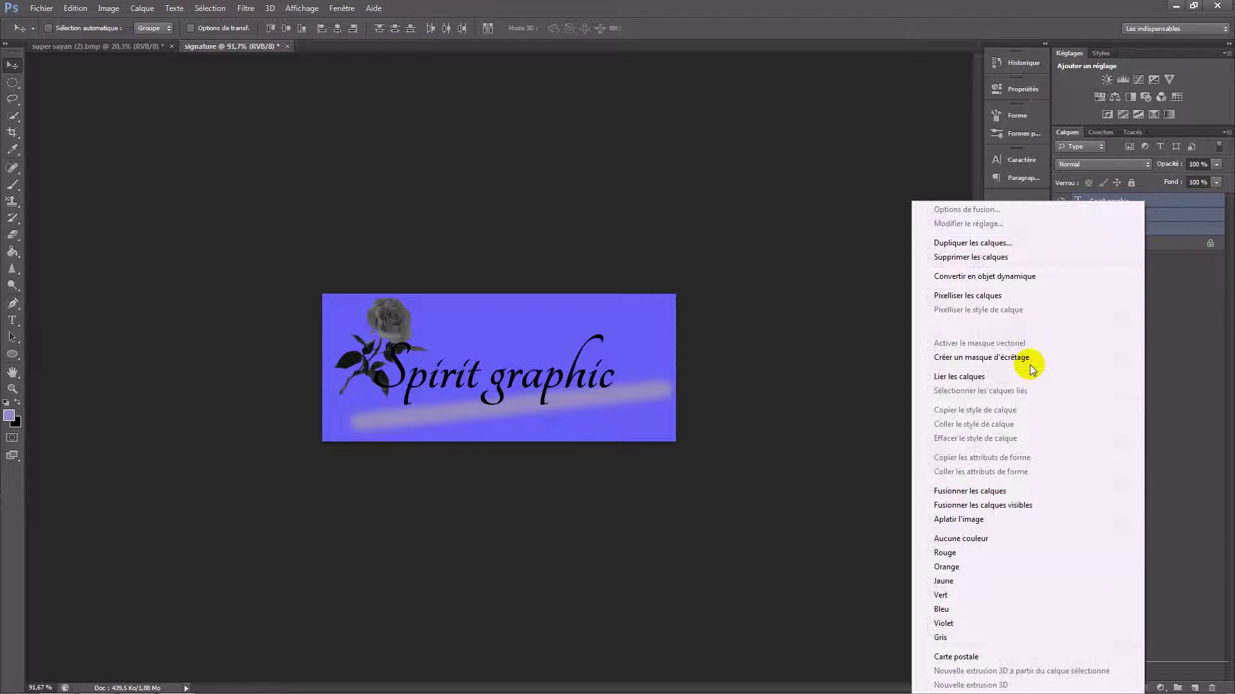
{"action": "left_click", "coordinate": [970, 492]}
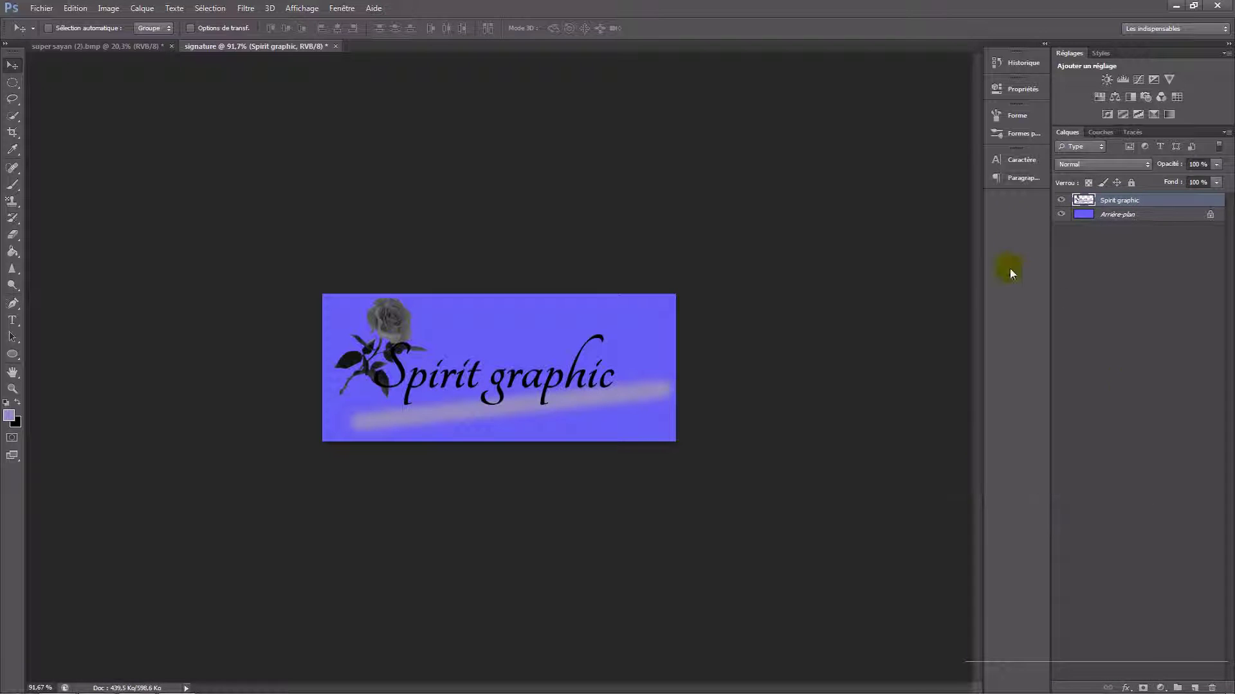
Load the merged layer's outline as a selection and define it as a brush preset named "signature"
{"action": "left_click", "coordinate": [1083, 203], "text": "ctrl"}
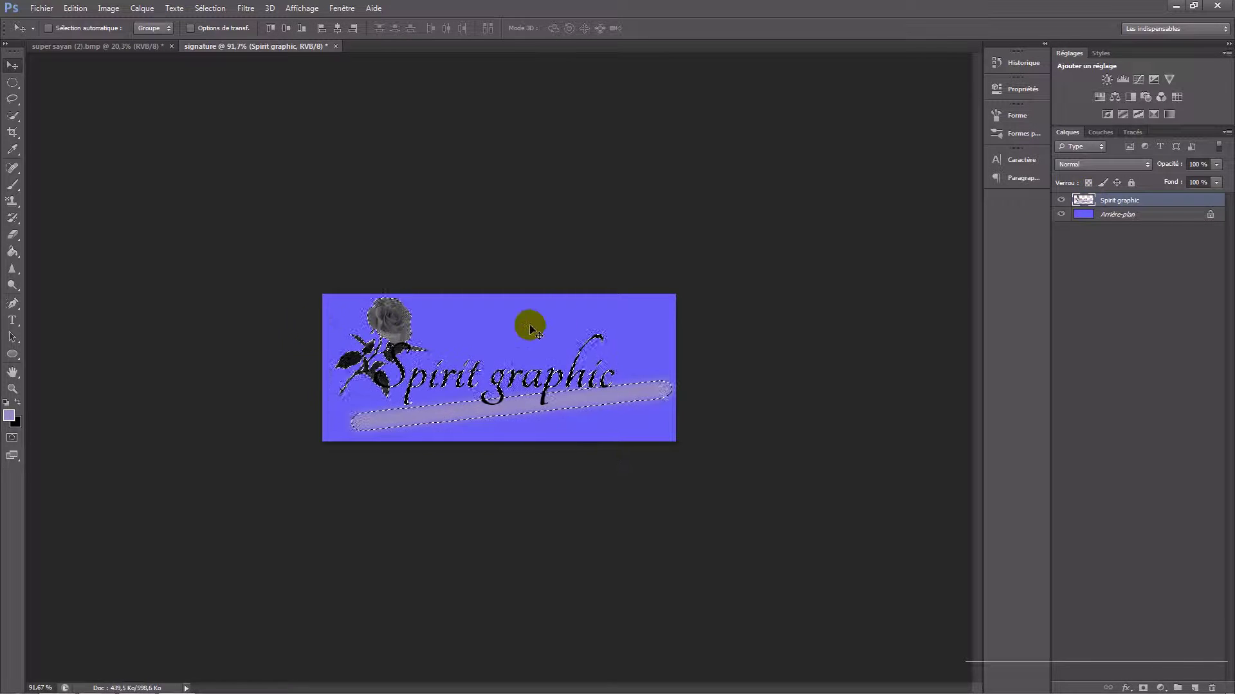
{"action": "left_click", "coordinate": [88, 8]}
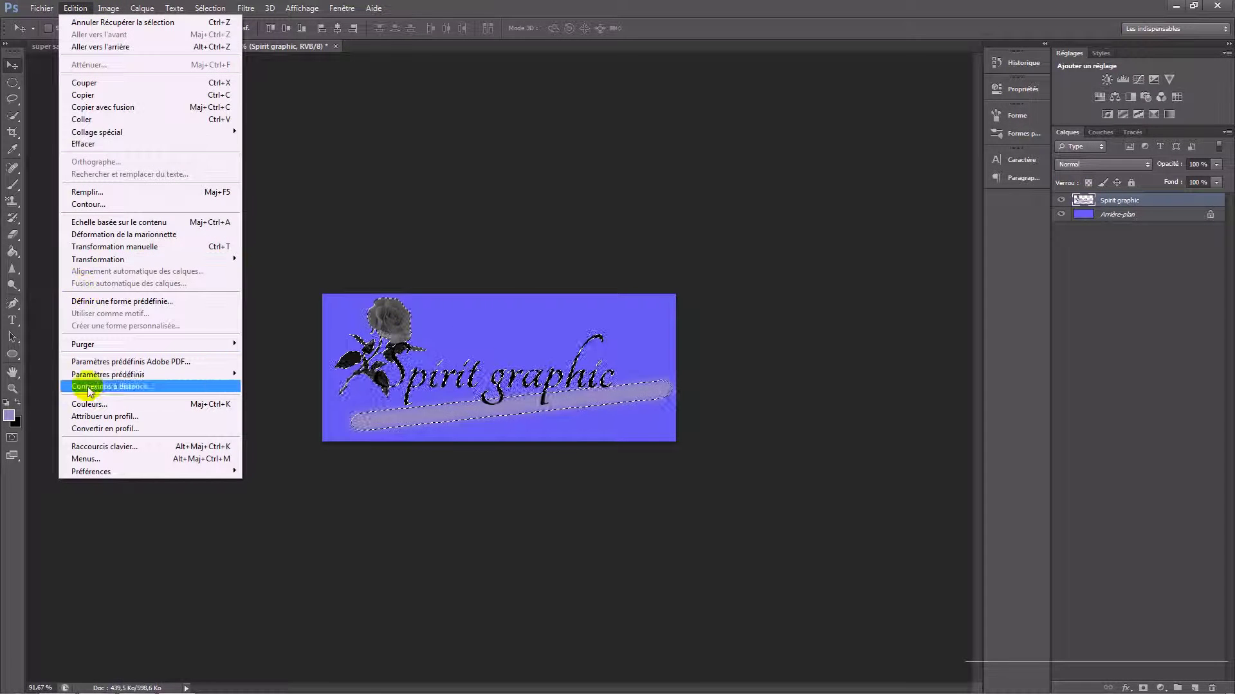
{"action": "left_click", "coordinate": [155, 302]}
{"action": "type", "text": "s"}
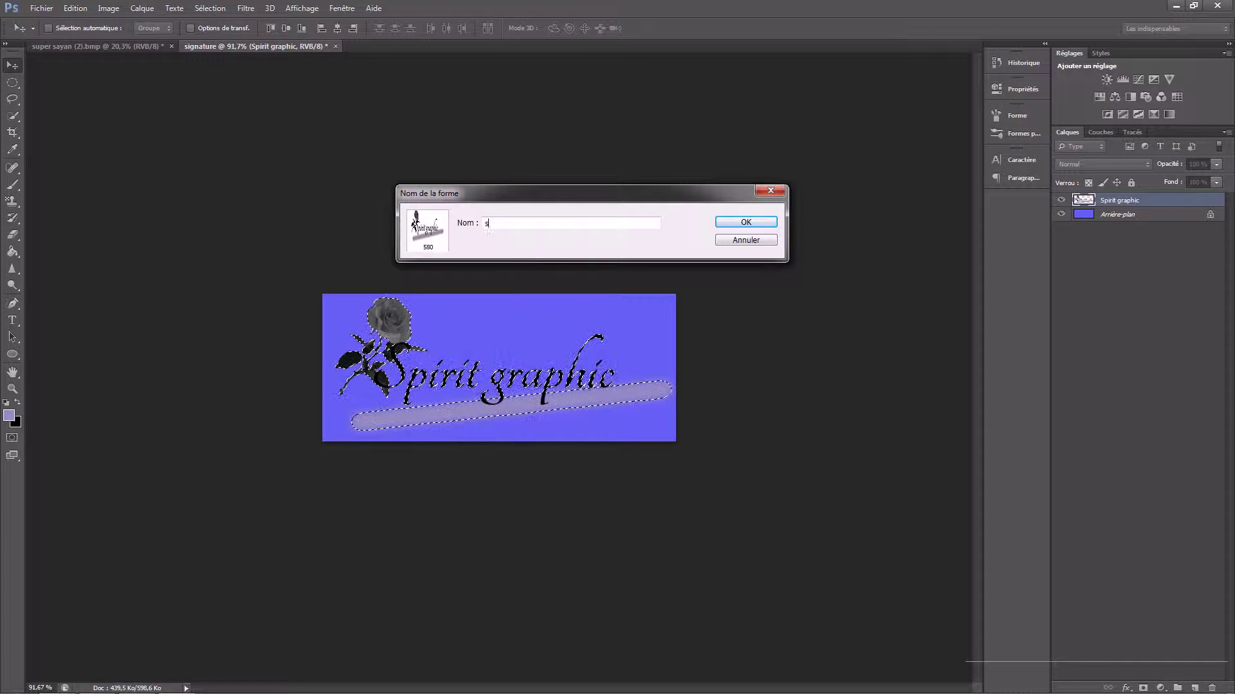
{"action": "type", "text": "ignature"}
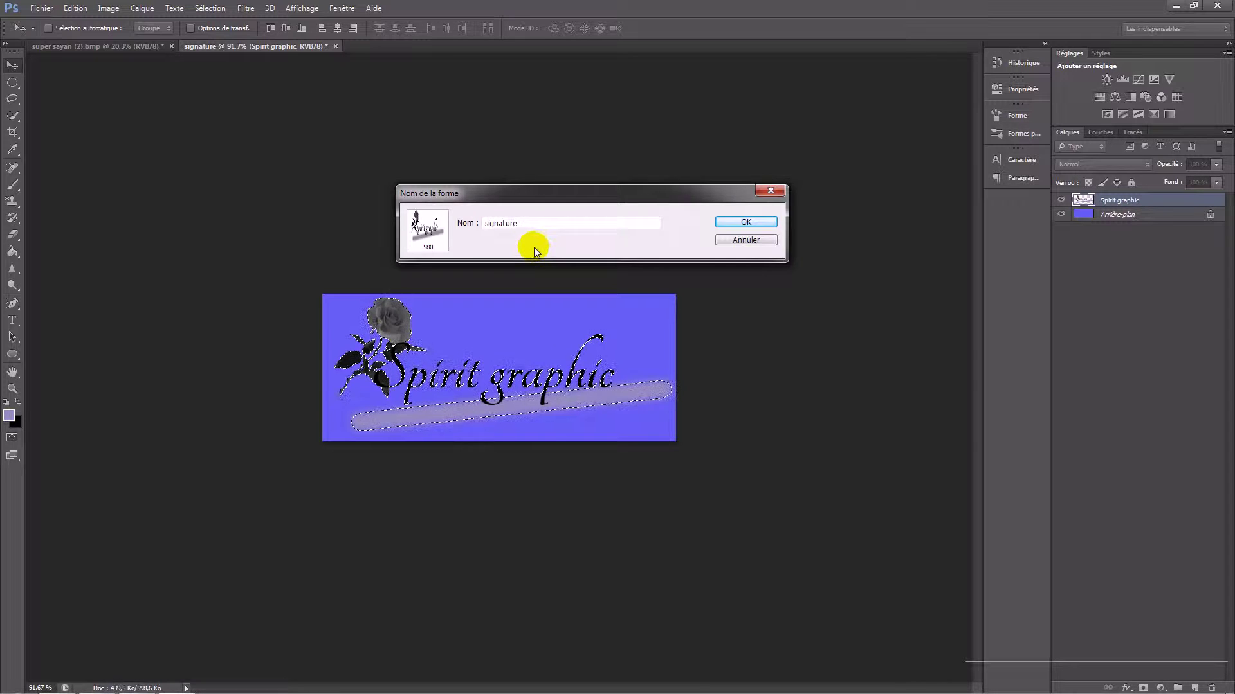
{"action": "key", "text": "Return"}
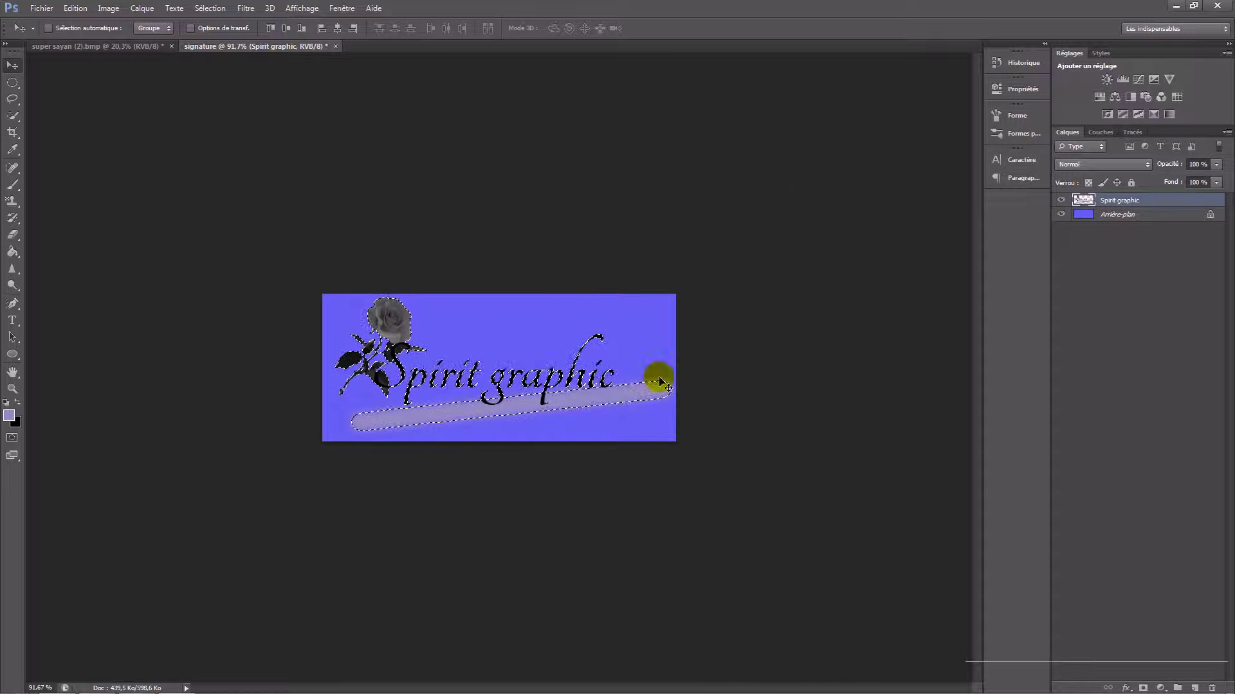
Switch to the super sayan (2).bmp image, choose the new signature brush for the Brush tool, and enlarge it to 2117 px
{"action": "left_click", "coordinate": [80, 45]}
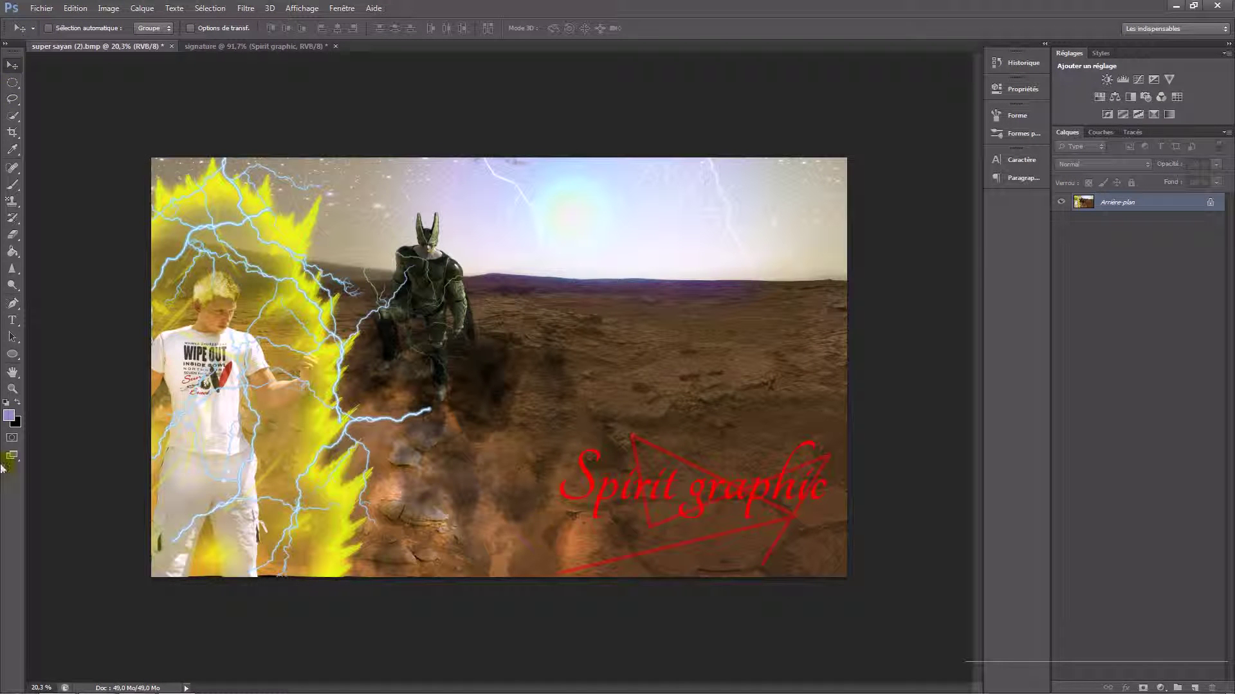
{"action": "left_click", "coordinate": [12, 185]}
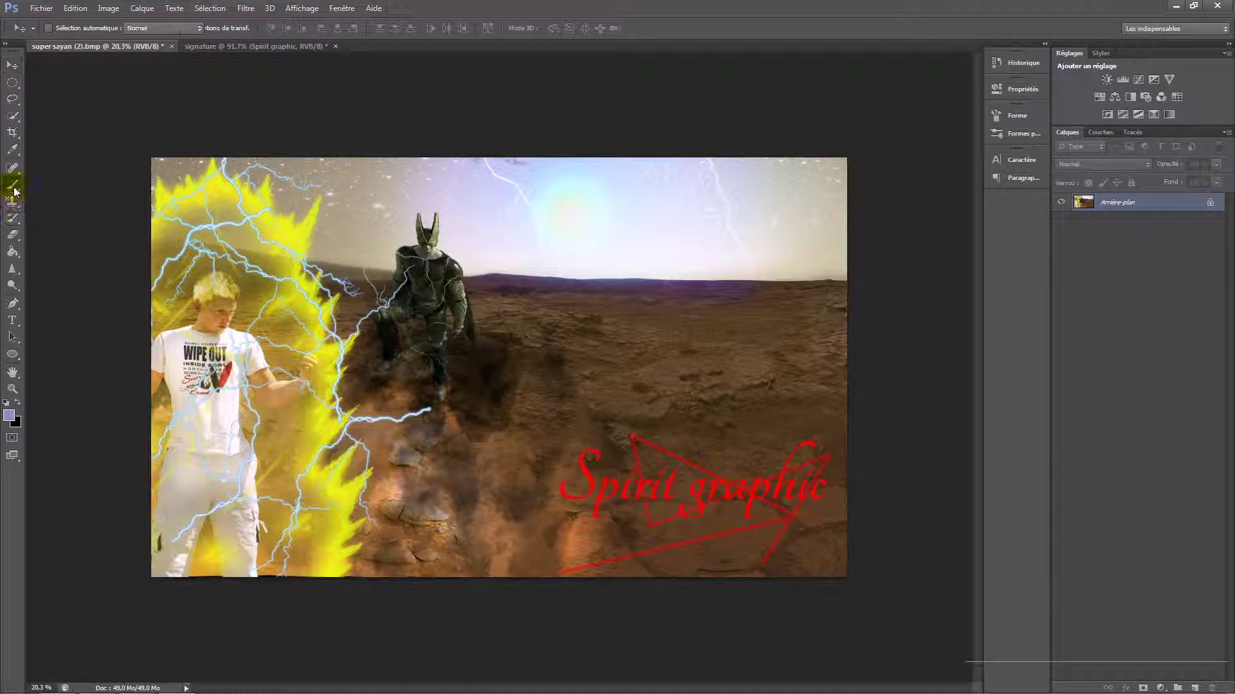
{"action": "right_click", "coordinate": [545, 259]}
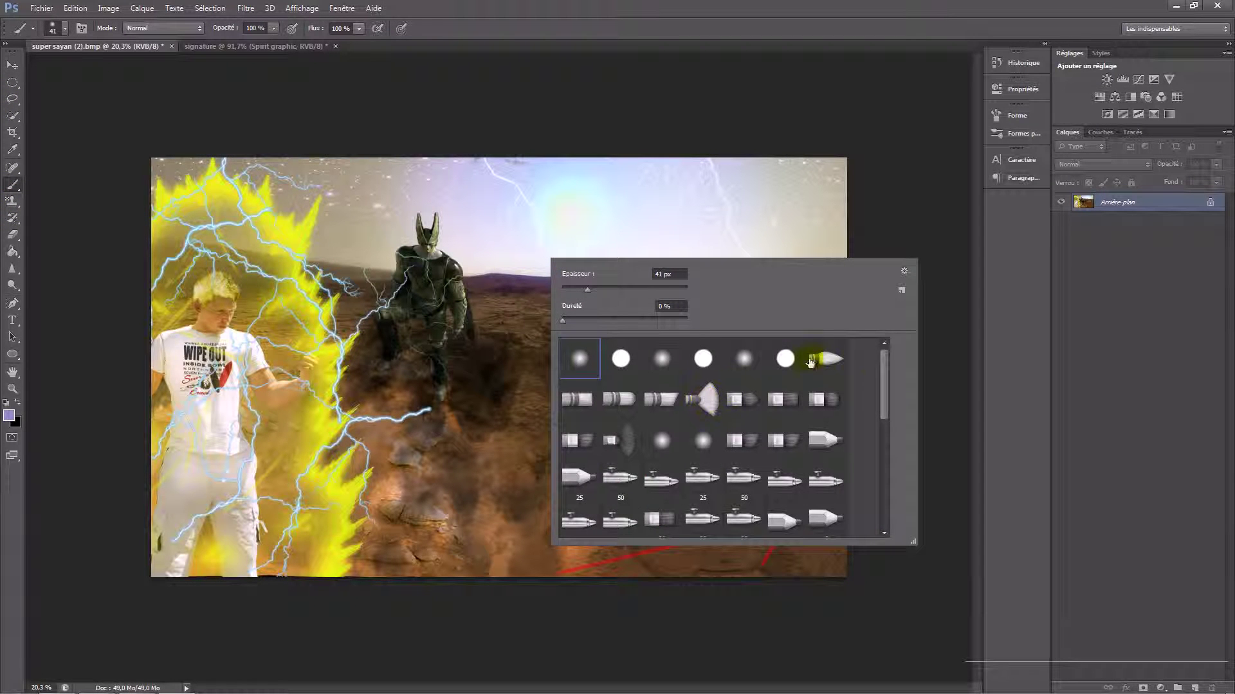
{"action": "left_click_drag", "start_coordinate": [886, 364], "coordinate": [876, 492]}
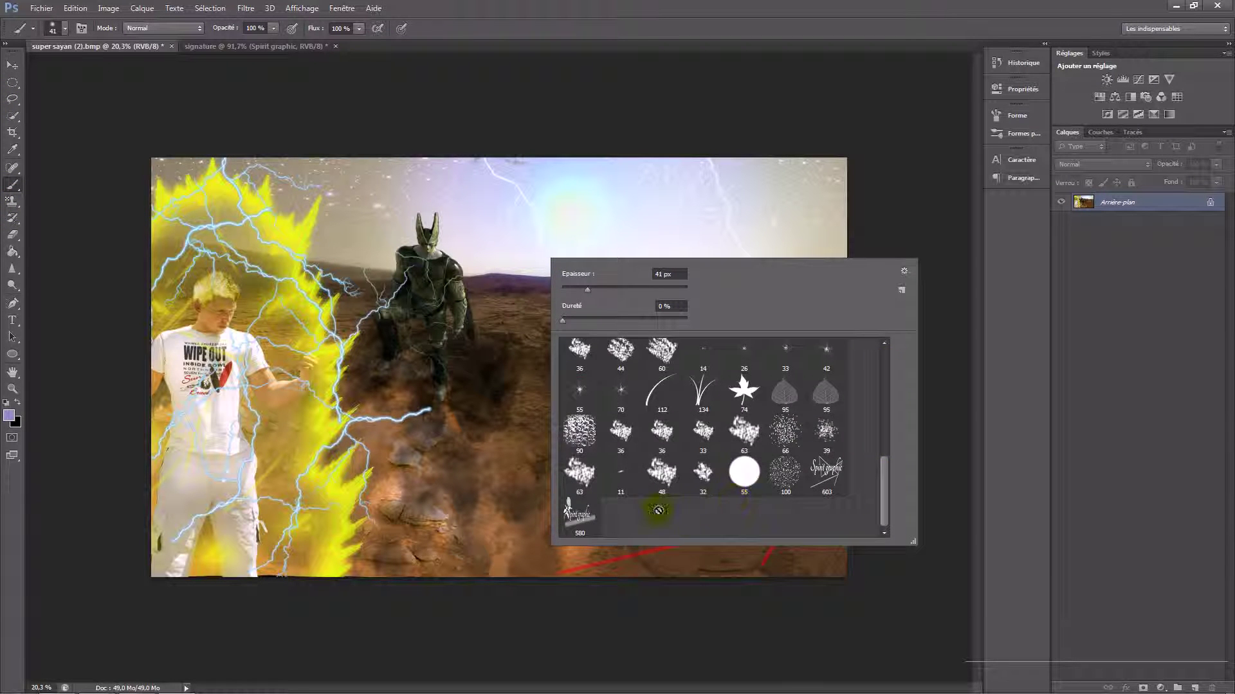
{"action": "double_click", "coordinate": [556, 515]}
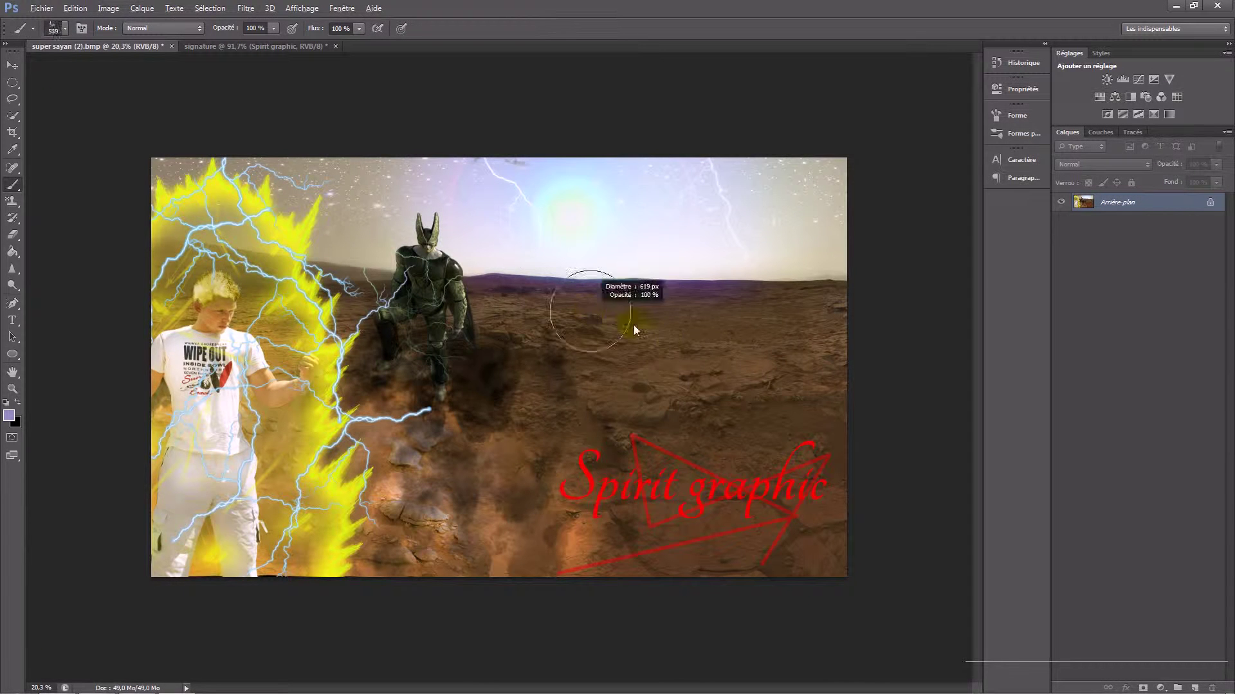
Try stamping the signature in purple (#a800d9) on the desert above the red signature, and undo the stamp
{"action": "left_click", "coordinate": [9, 415]}
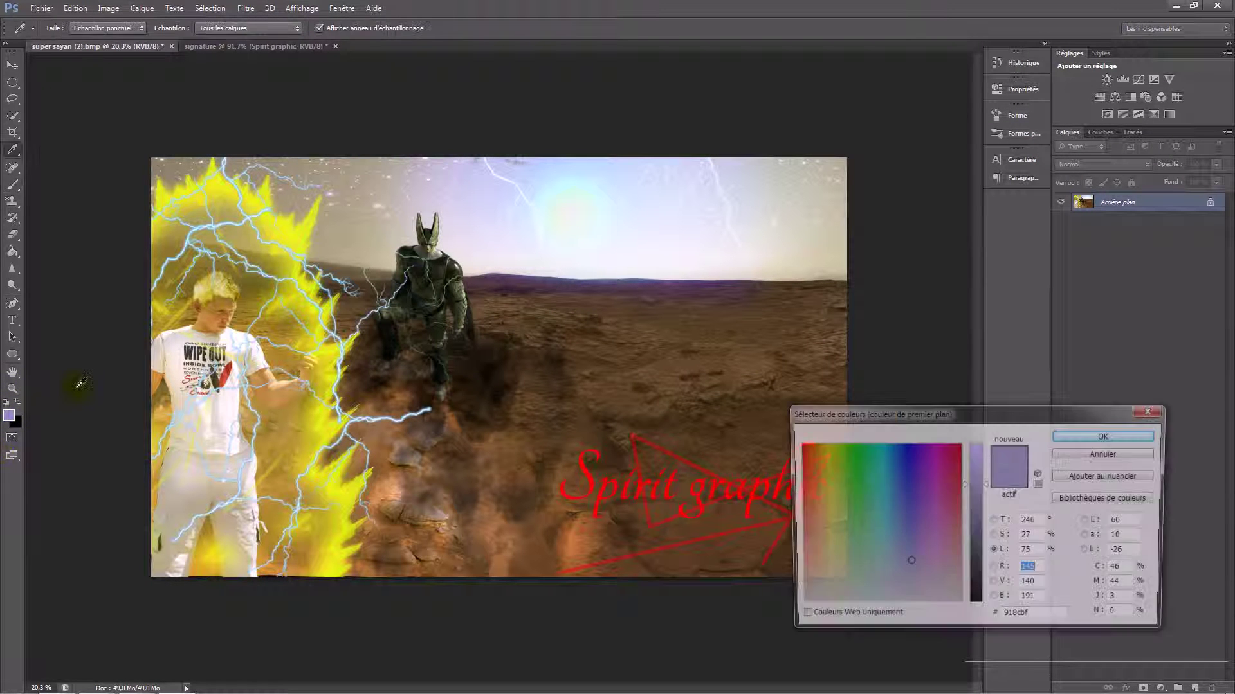
{"action": "left_click_drag", "start_coordinate": [903, 472], "coordinate": [926, 421]}
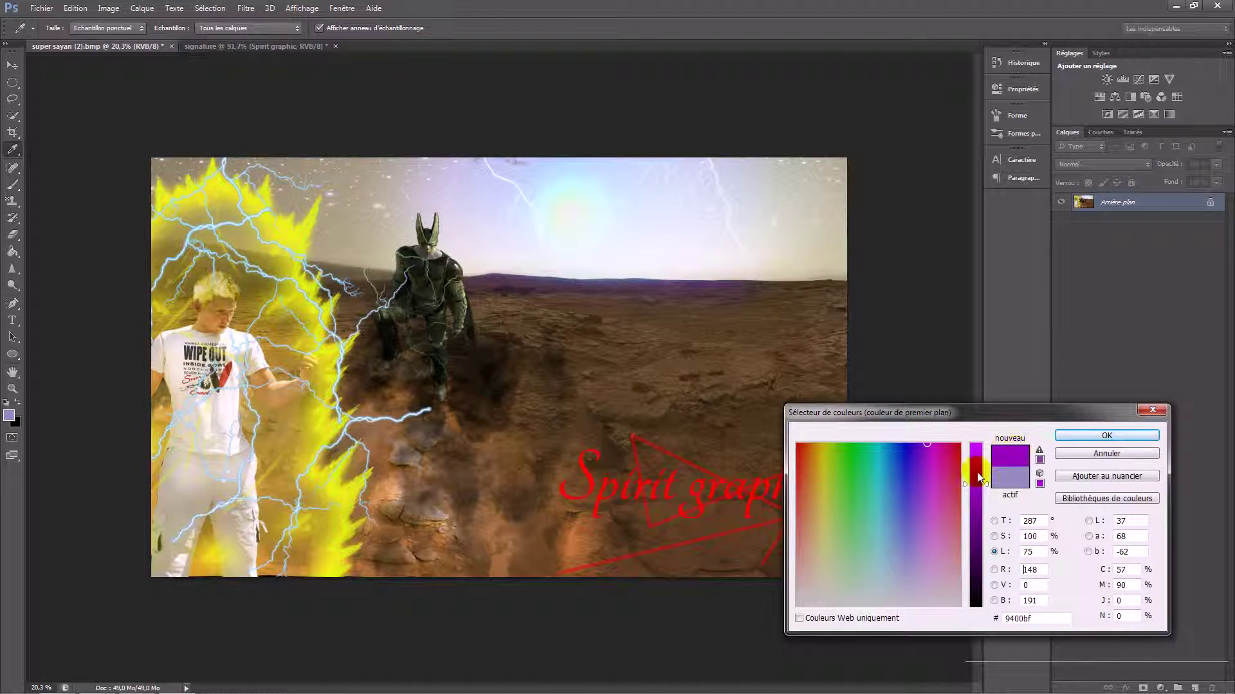
{"action": "left_click_drag", "start_coordinate": [976, 477], "coordinate": [977, 474]}
{"action": "left_click", "coordinate": [1096, 435]}
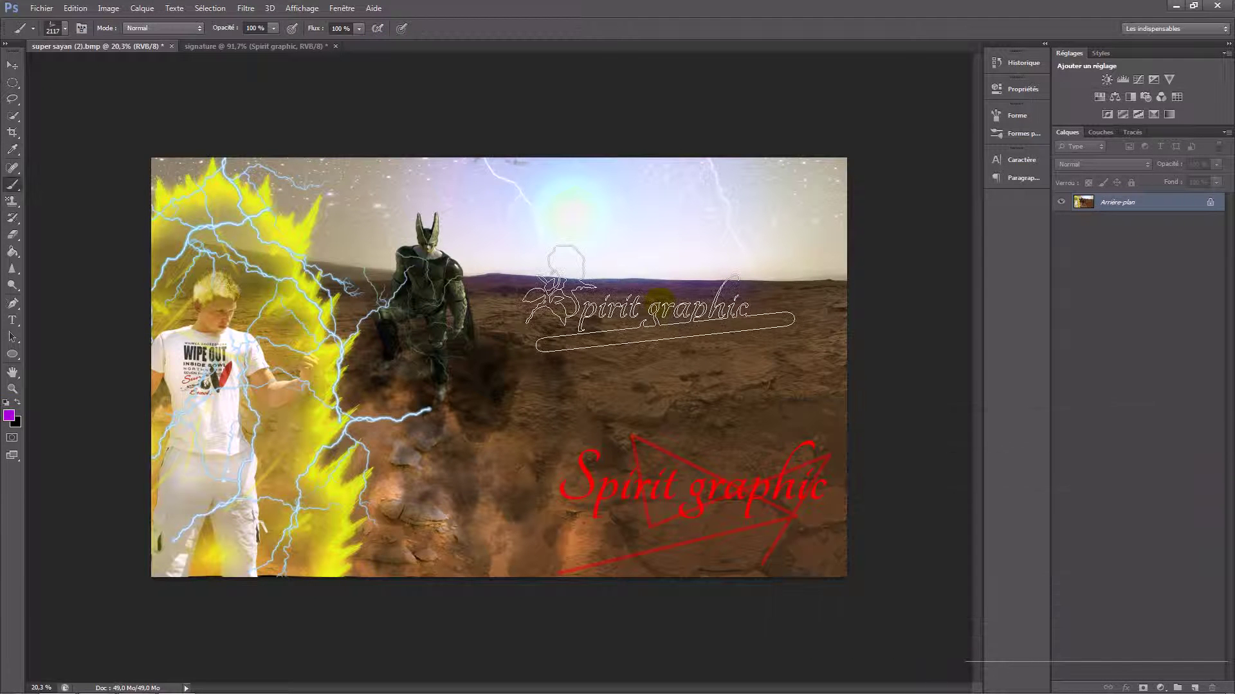
{"action": "left_click", "coordinate": [645, 344]}
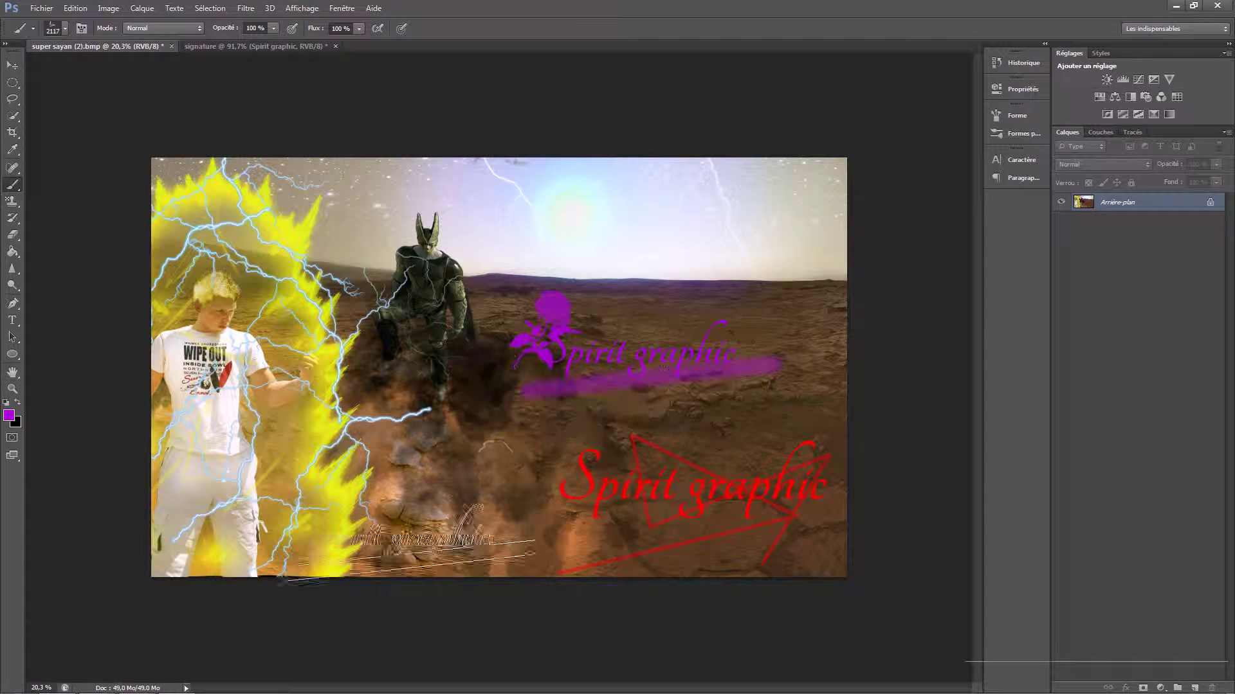
{"action": "key", "text": "ctrl+z"}
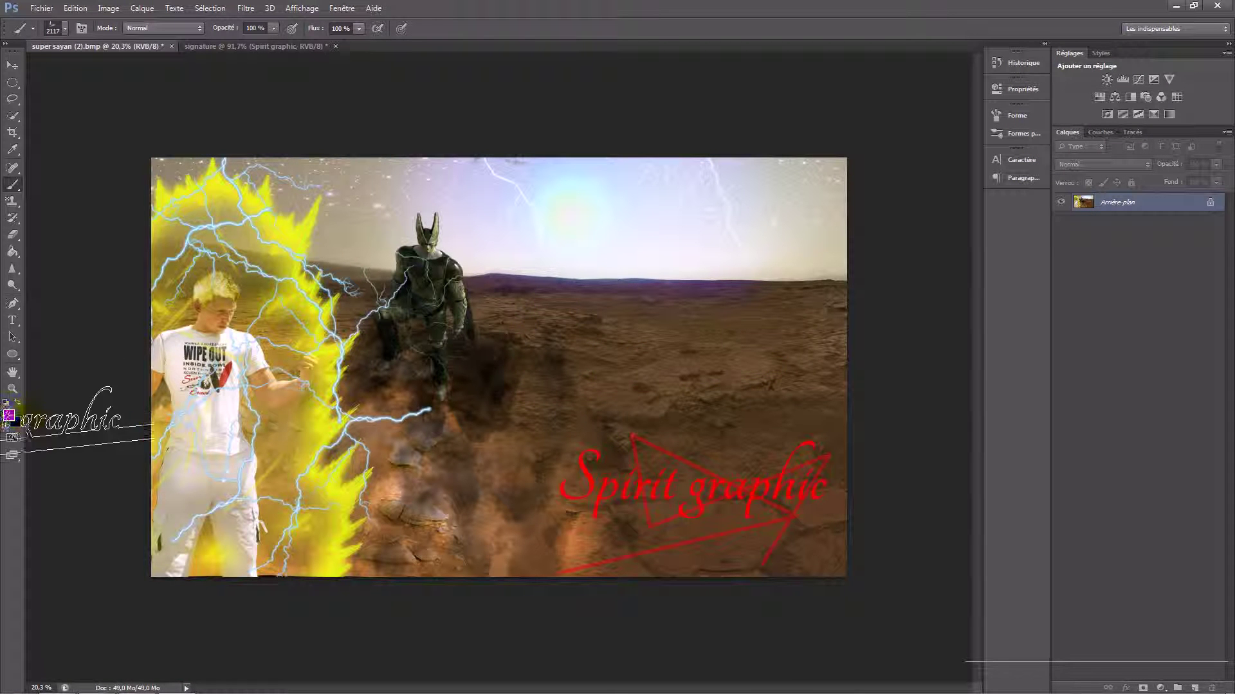
Try stamping the signature in dark green over the desert and near the image's lower edge, and undo both stamps
{"action": "left_click", "coordinate": [13, 422]}
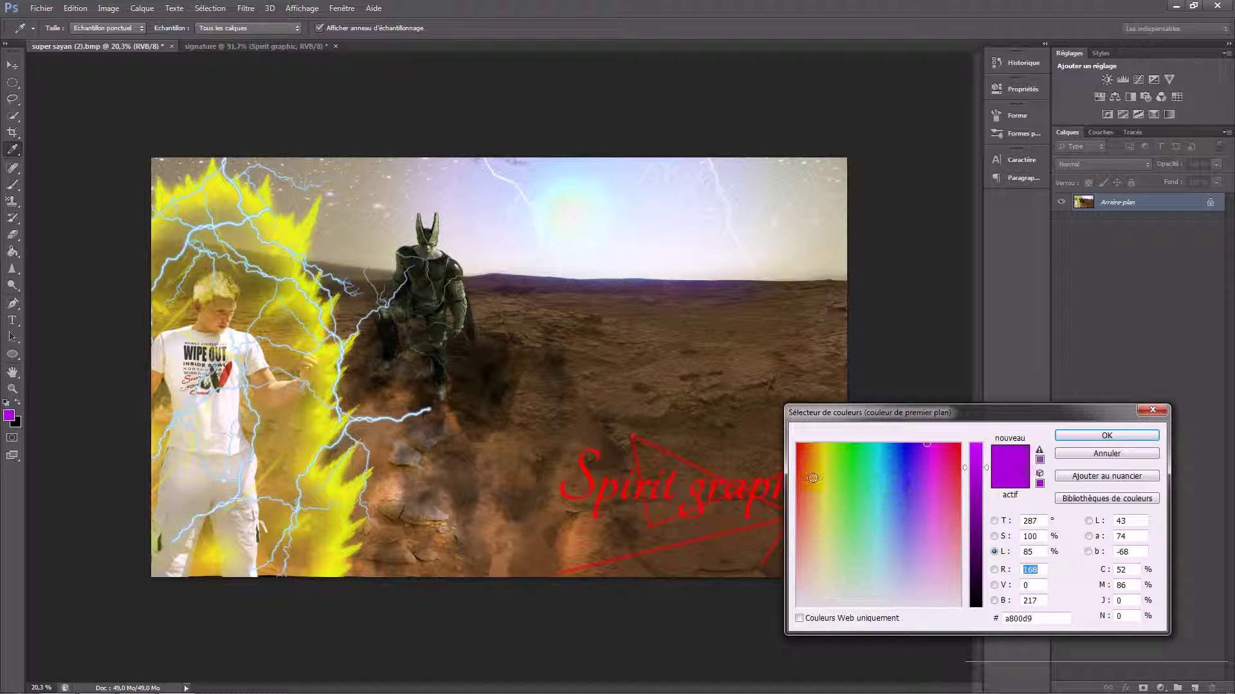
{"action": "left_click_drag", "start_coordinate": [823, 491], "coordinate": [821, 422]}
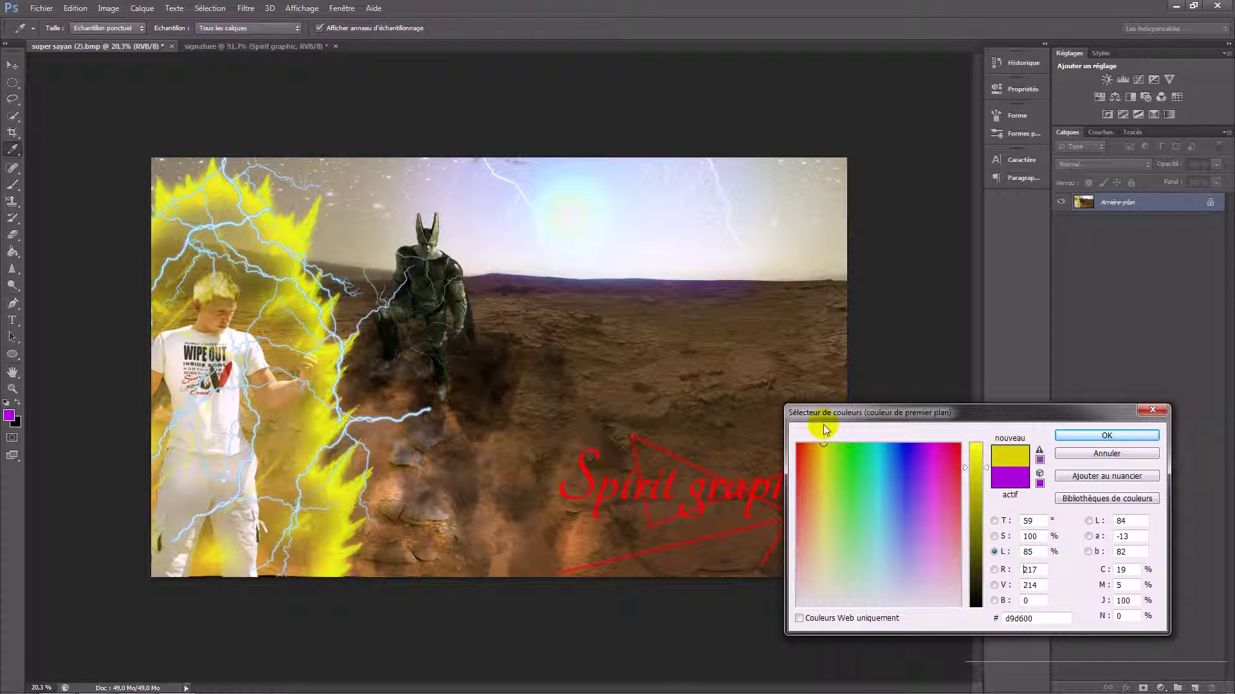
{"action": "mouse_move", "coordinate": [831, 489]}
{"action": "left_mouse_down"}
{"action": "mouse_move", "coordinate": [863, 470]}
{"action": "mouse_move", "coordinate": [852, 444]}
{"action": "mouse_move", "coordinate": [869, 445]}
{"action": "left_mouse_up"}
{"action": "left_click_drag", "start_coordinate": [976, 502], "coordinate": [976, 529]}
{"action": "left_click", "coordinate": [1106, 436]}
{"action": "key", "text": "b"}
{"action": "left_click", "coordinate": [701, 341]}
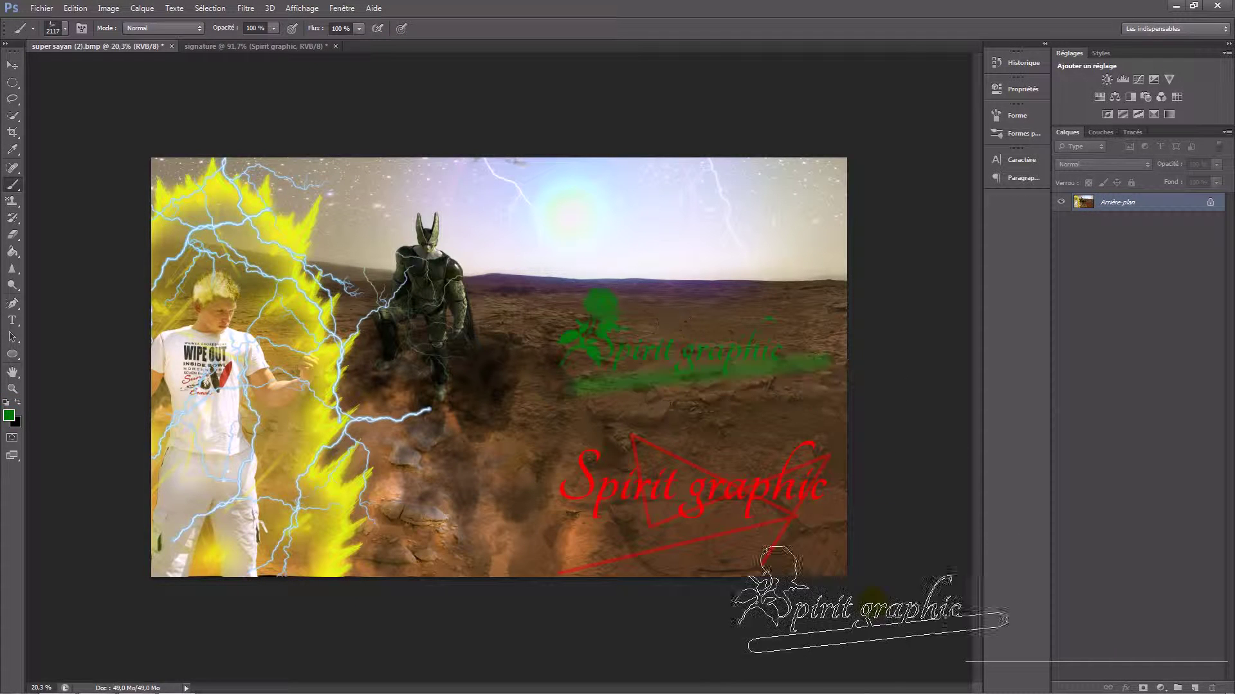
{"action": "left_click", "coordinate": [449, 490]}
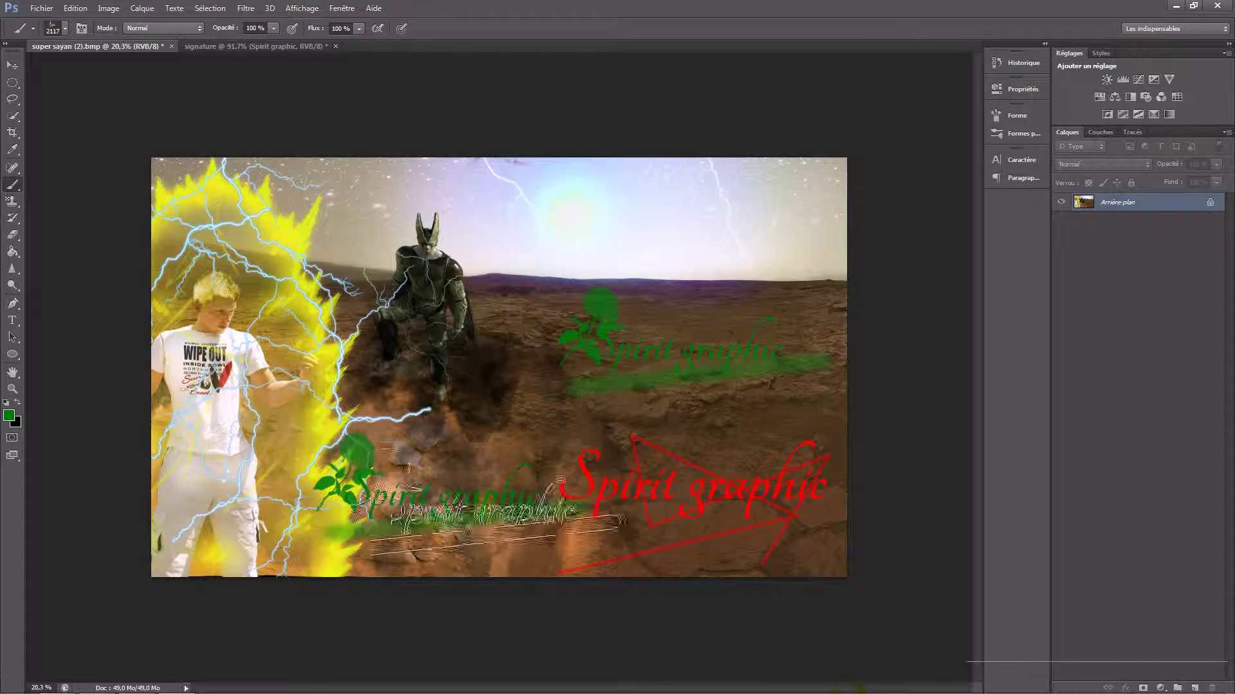
{"action": "key", "text": "ctrl+z"}
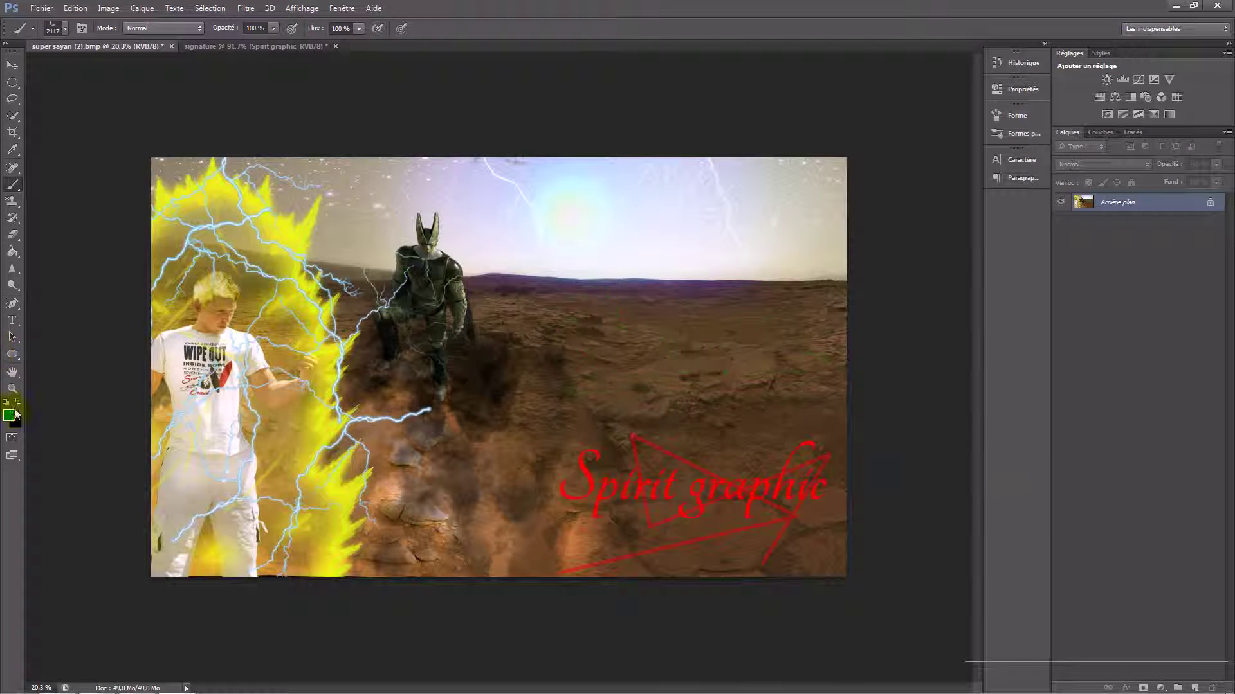
Set the foreground colour to dark red (#790000) and stamp the signature on the desert above the existing red one
{"action": "left_click", "coordinate": [9, 415]}
{"action": "left_click", "coordinate": [881, 534]}
{"action": "mouse_move", "coordinate": [882, 533]}
{"action": "left_mouse_down"}
{"action": "mouse_move", "coordinate": [794, 561]}
{"action": "mouse_move", "coordinate": [786, 459]}
{"action": "mouse_move", "coordinate": [772, 447]}
{"action": "left_mouse_up"}
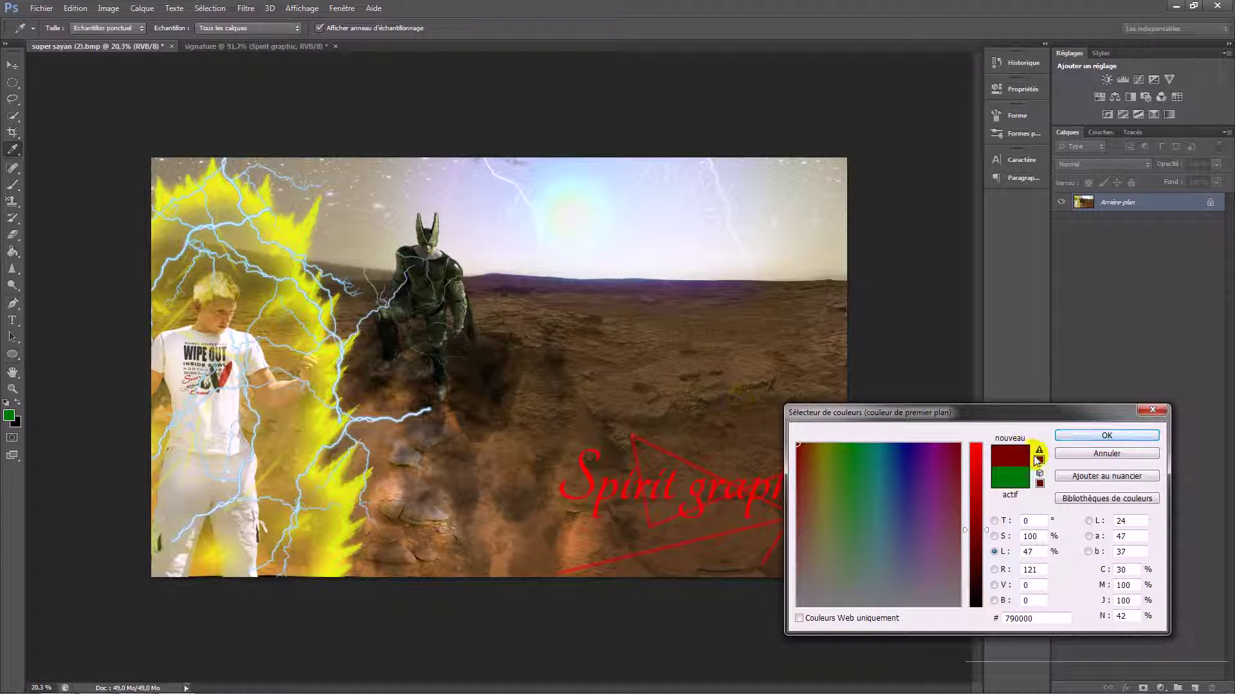
{"action": "left_click", "coordinate": [1086, 438]}
{"action": "left_click", "coordinate": [668, 358]}
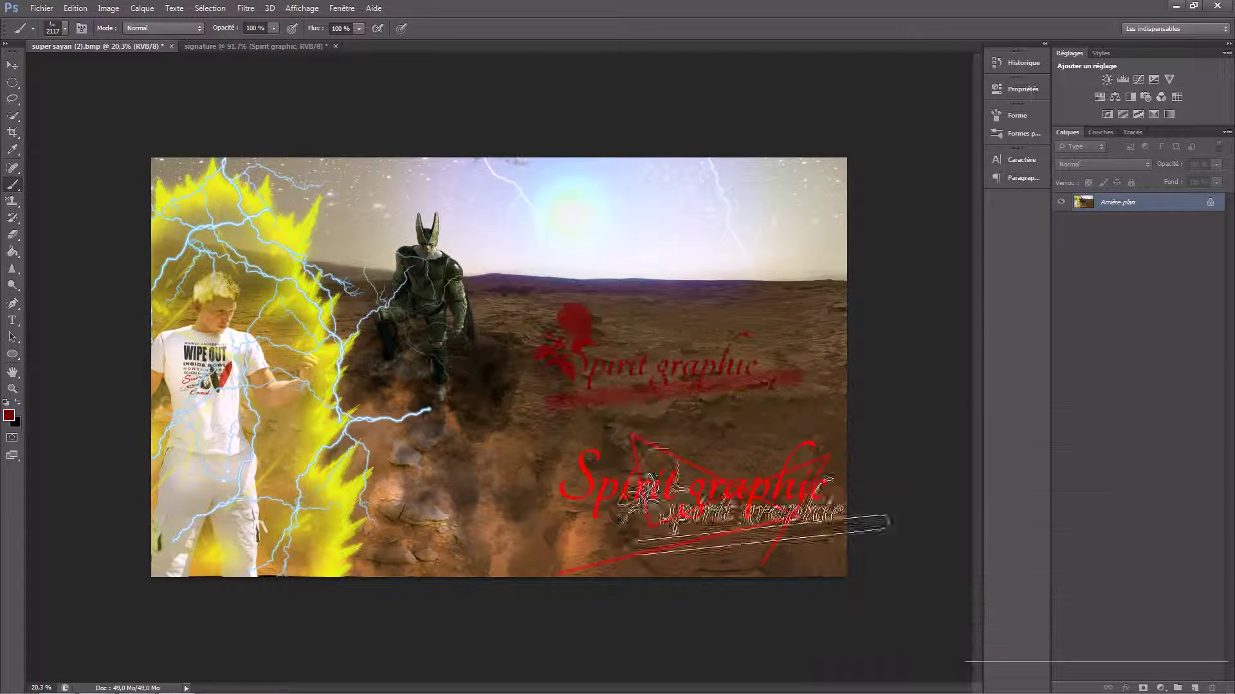
Enlarge the signature brush to 2846 px and stamp it in dark red repeatedly across the whole image
{"action": "left_click_drag", "start_coordinate": [517, 445], "coordinate": [572, 443]}
{"action": "left_click", "coordinate": [495, 438]}
{"action": "left_click", "coordinate": [708, 309]}
{"action": "left_click", "coordinate": [718, 219]}
{"action": "left_click", "coordinate": [732, 577]}
{"action": "left_click", "coordinate": [475, 314]}
{"action": "left_click", "coordinate": [347, 309]}
{"action": "left_click", "coordinate": [450, 459]}
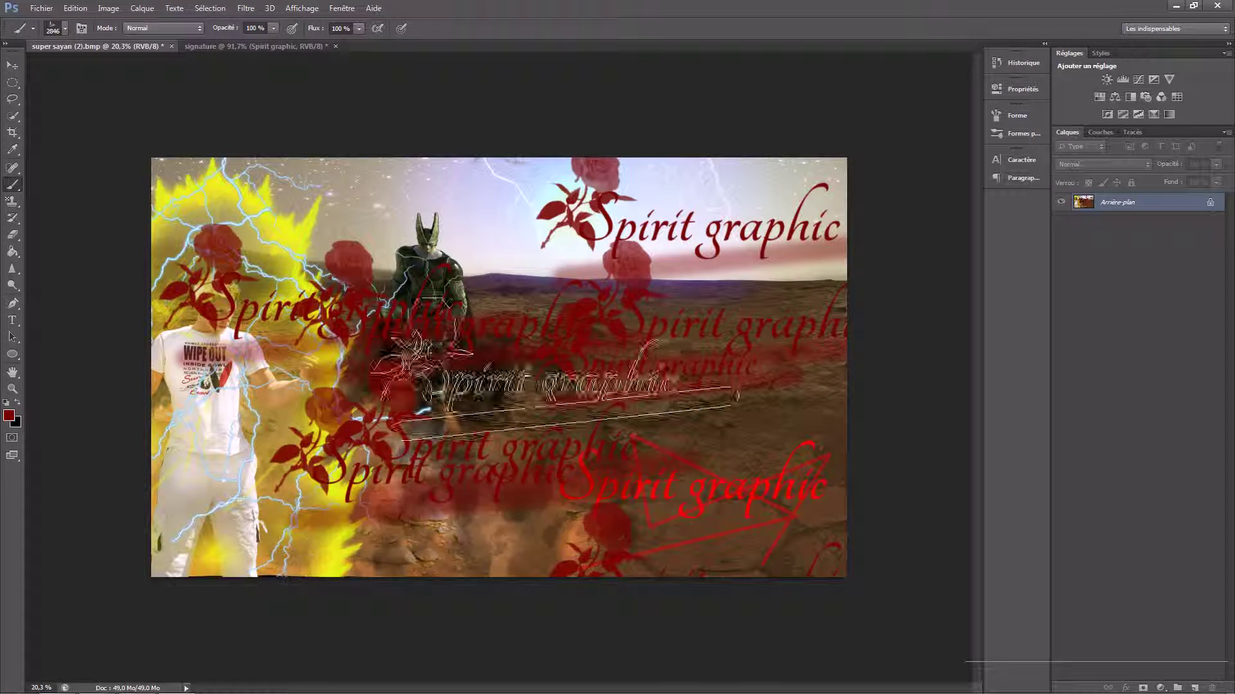
{"action": "left_click", "coordinate": [469, 232]}
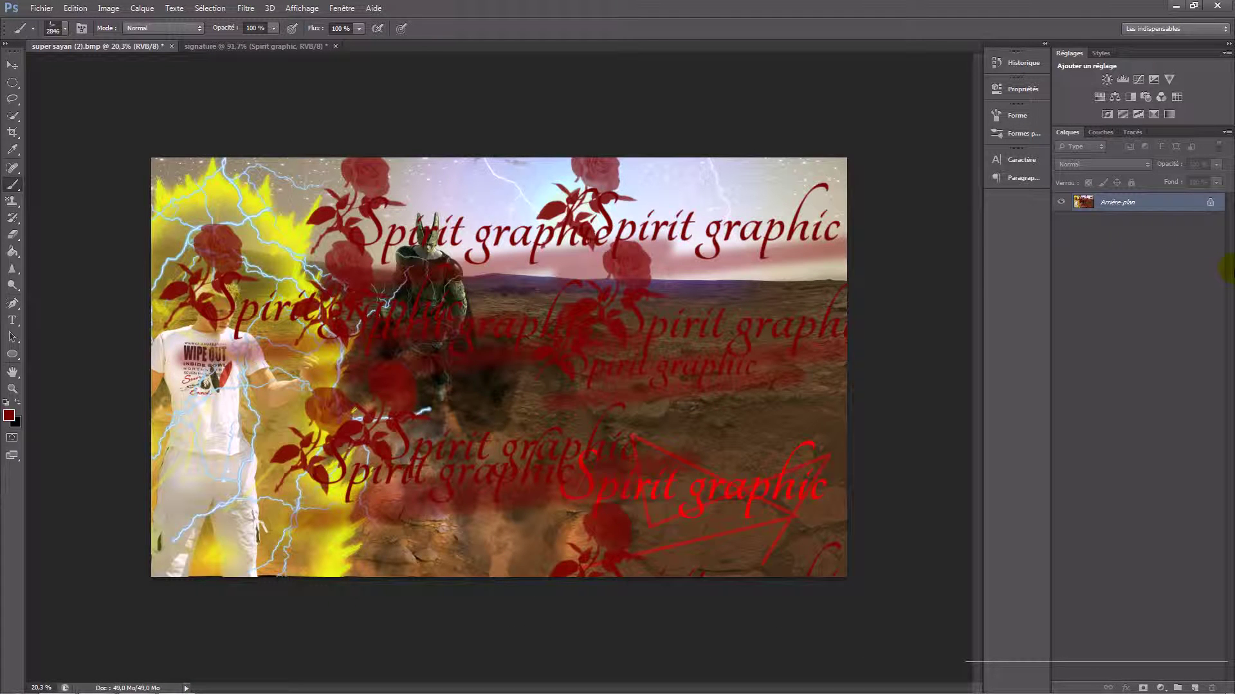
Return to the signature document and undo the layer merge and the rose's desaturation
{"action": "left_click", "coordinate": [328, 46]}
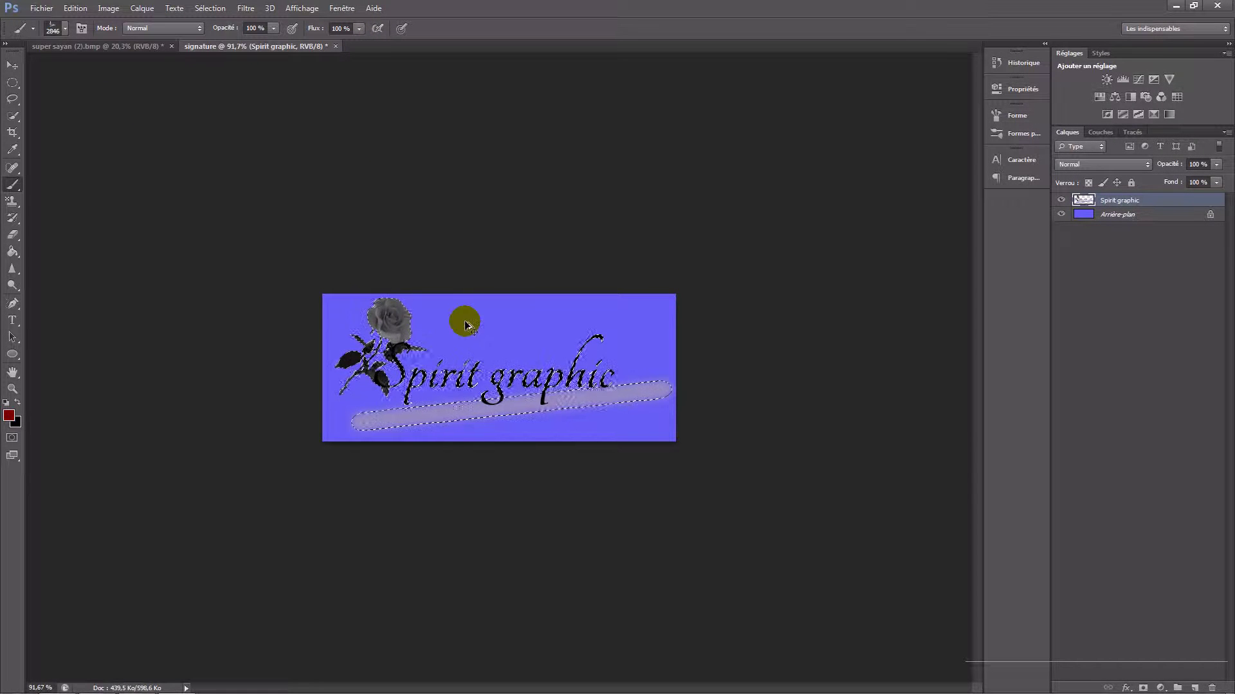
{"action": "key", "text": "ctrl+alt+z"}
{"action": "key", "text": "ctrl+alt+z"}
{"action": "key", "text": "ctrl+alt+z"}
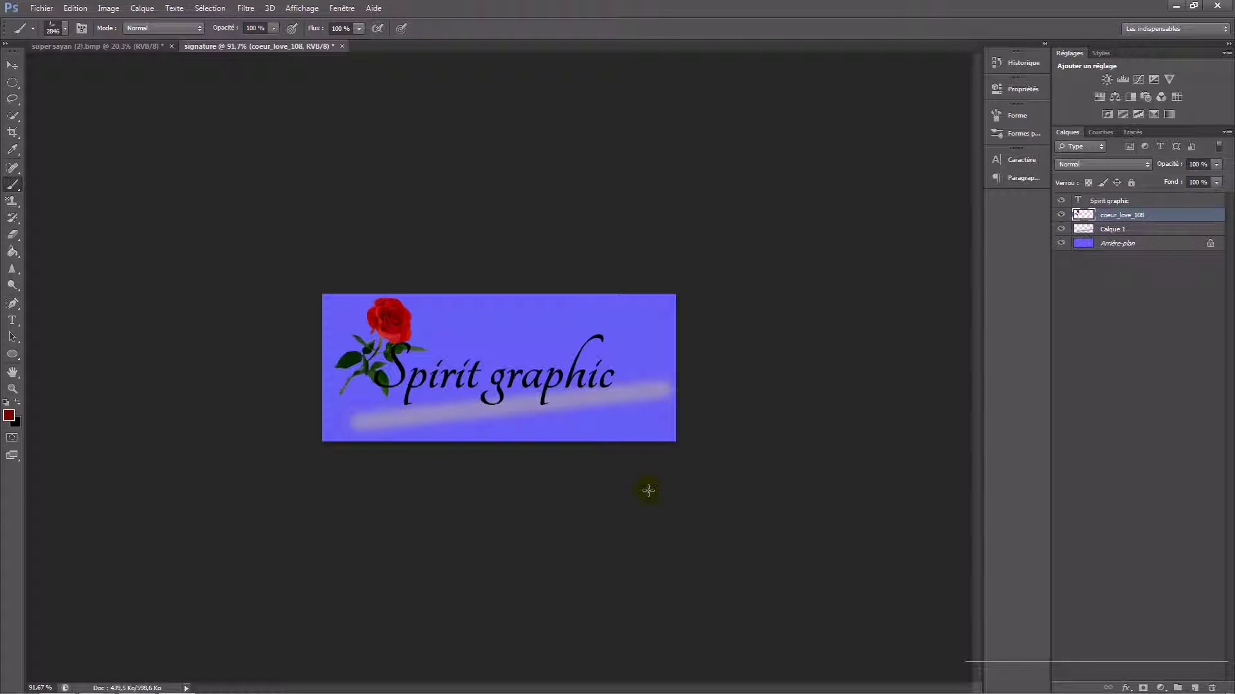
Hide the blue background and merge the Spirit graphic text, rose and soft line layers into one layer
{"action": "left_click", "coordinate": [1062, 244]}
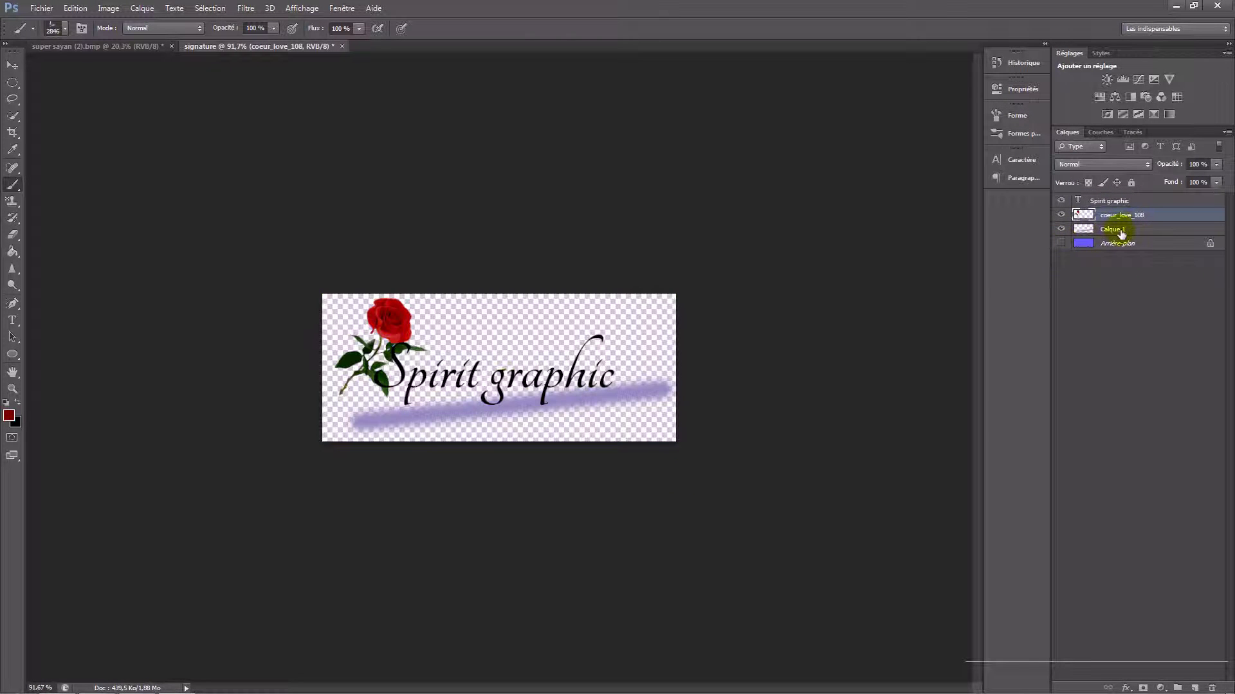
{"action": "left_click", "coordinate": [1126, 232]}
{"action": "left_click", "coordinate": [1129, 201], "text": "shift"}
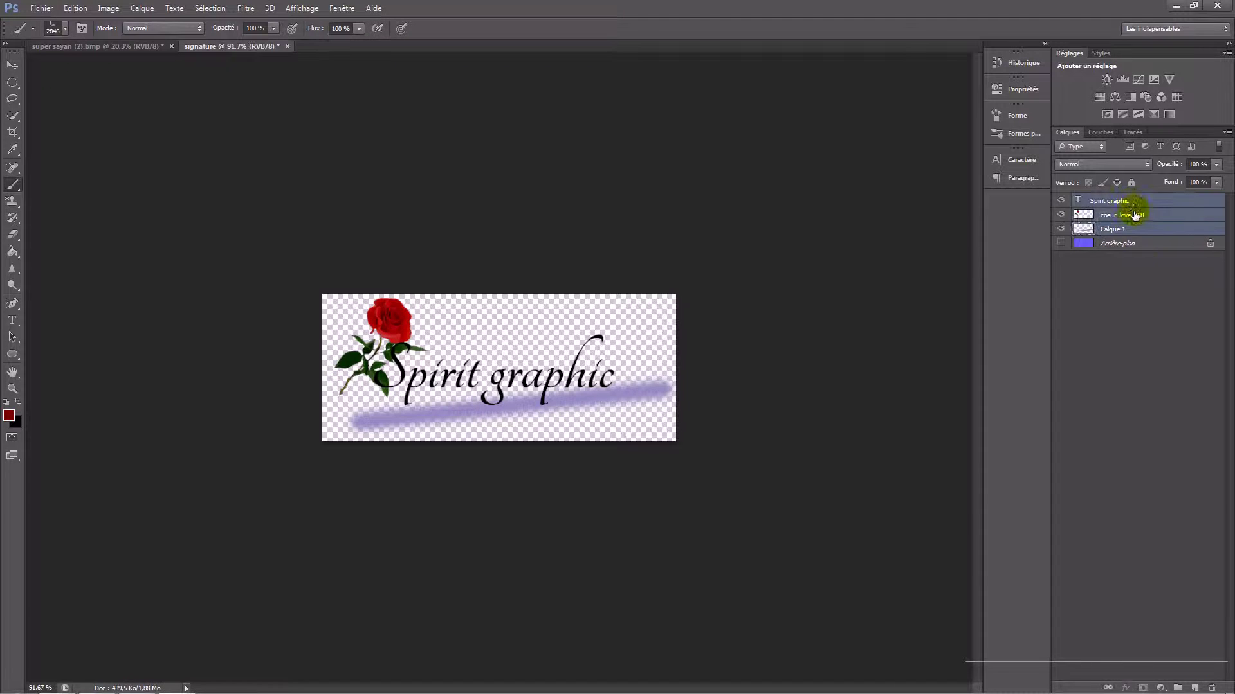
{"action": "right_click", "coordinate": [1129, 201]}
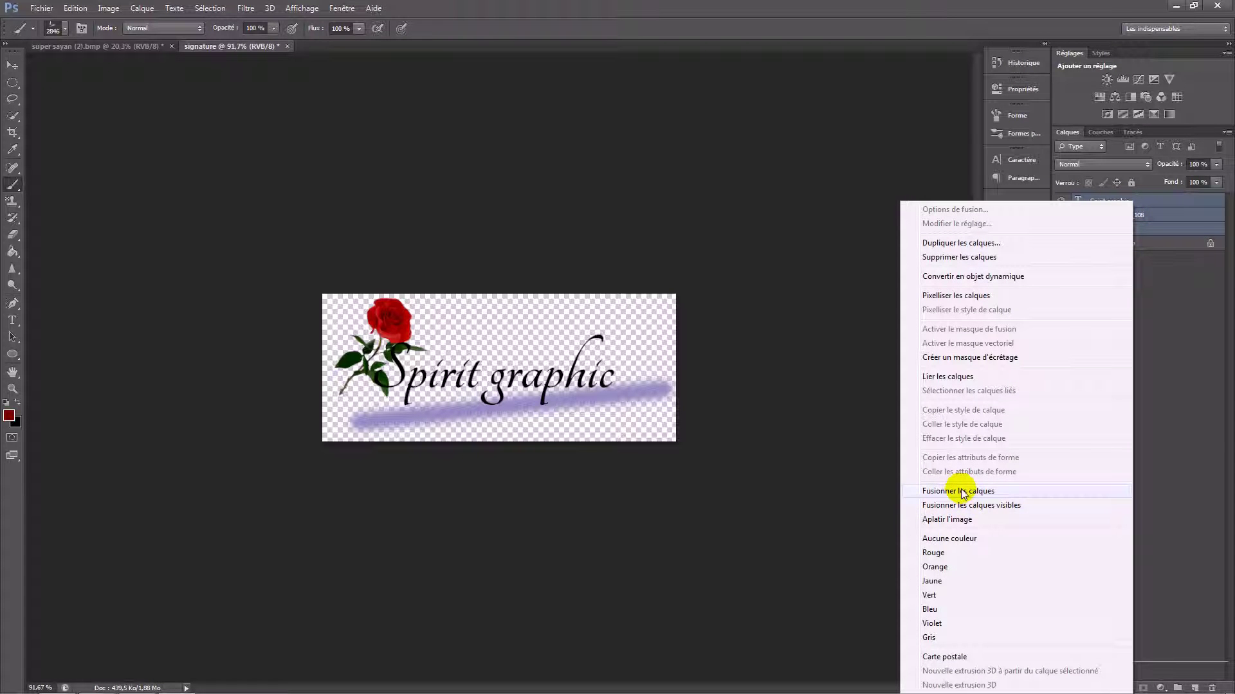
{"action": "left_click", "coordinate": [967, 496]}
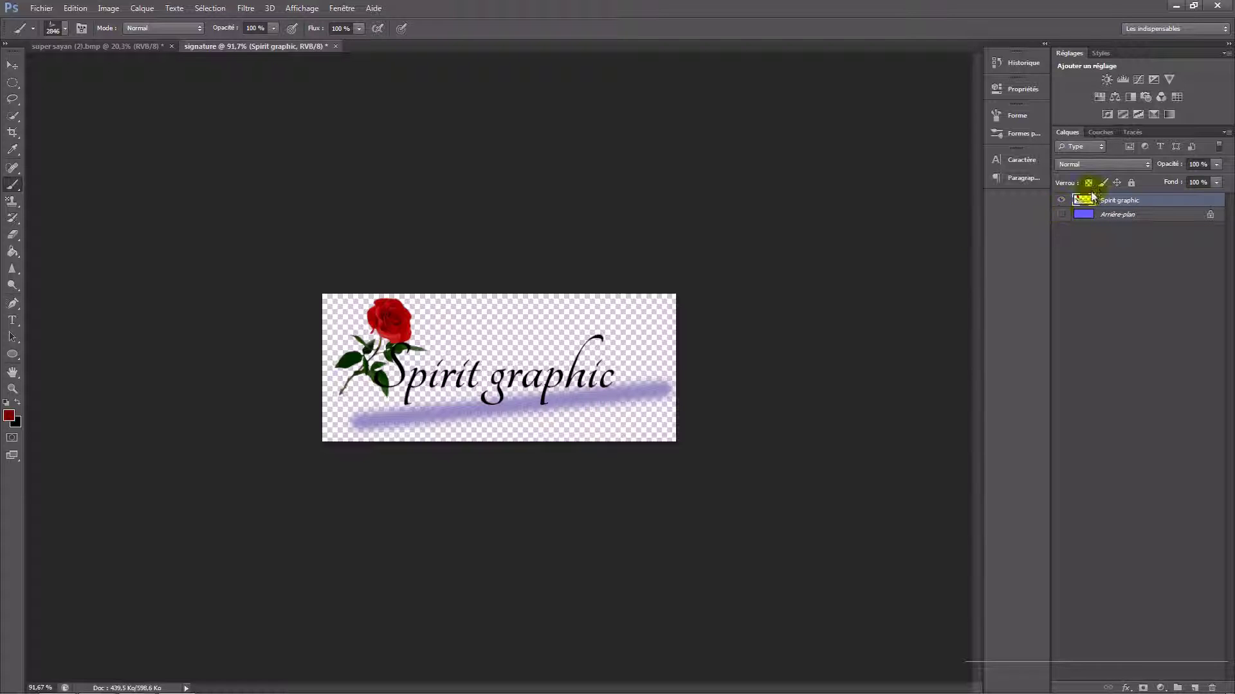
Delete the hidden background layer from the signature document
{"action": "left_click", "coordinate": [1118, 217]}
{"action": "key", "text": "Delete"}
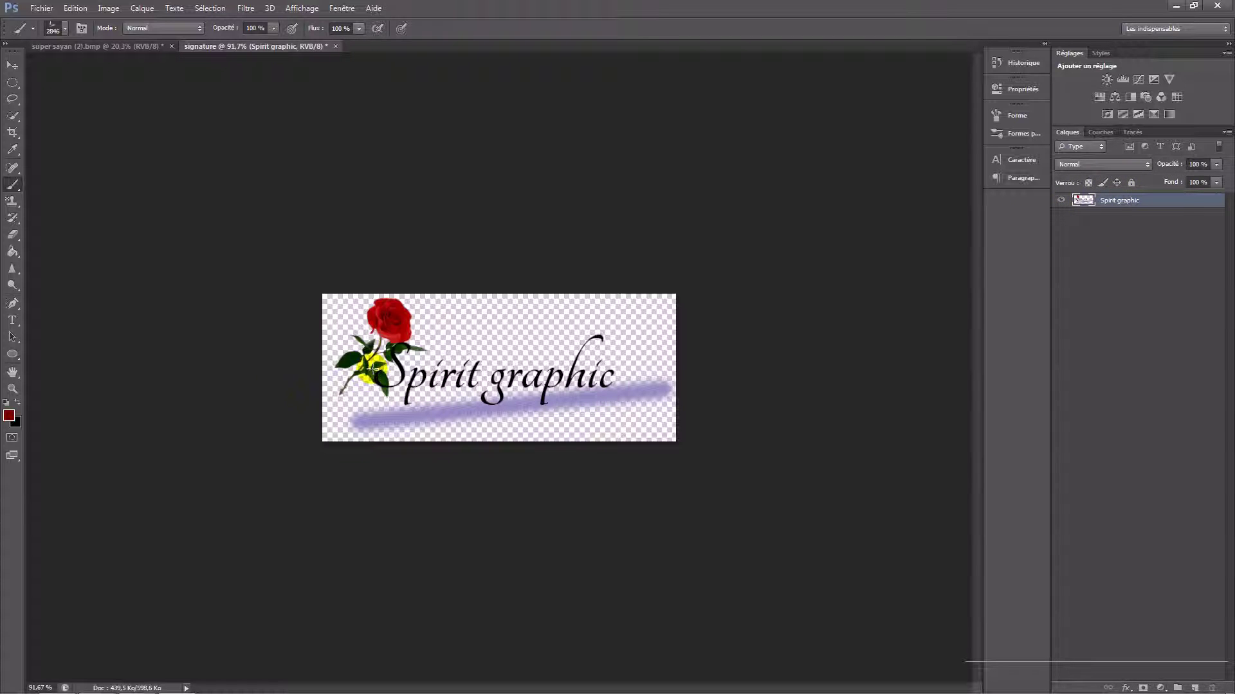
{"action": "left_click", "coordinate": [41, 8]}
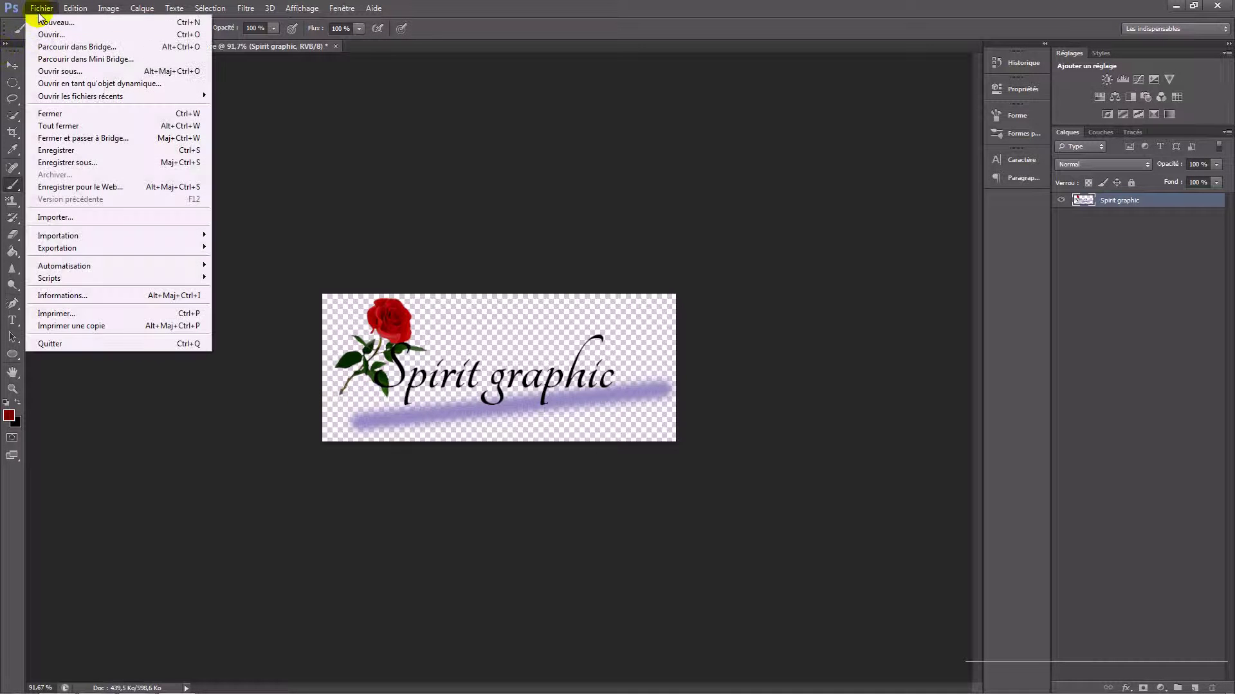
{"action": "left_click", "coordinate": [504, 200]}
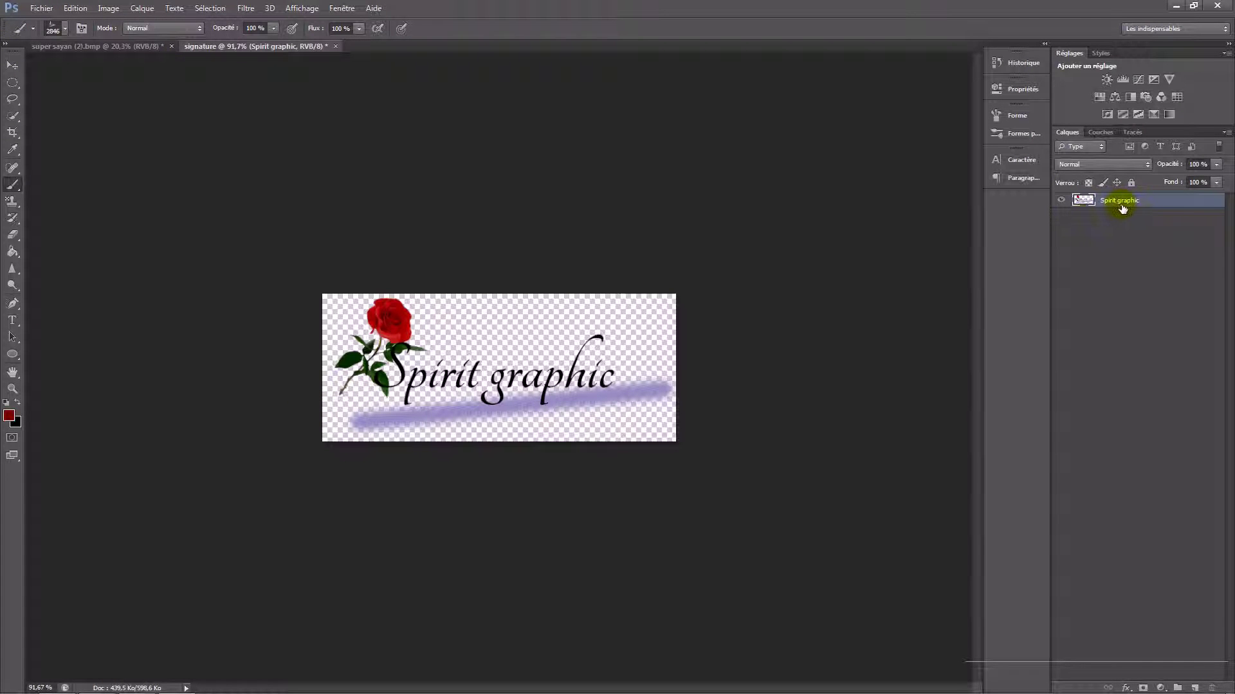
Float the signature document, copy its merged layer into the super sayan image, and dock the signature document again
{"action": "mouse_move", "coordinate": [285, 51]}
{"action": "left_mouse_down"}
{"action": "mouse_move", "coordinate": [326, 84]}
{"action": "mouse_move", "coordinate": [443, 283]}
{"action": "mouse_move", "coordinate": [443, 306]}
{"action": "mouse_move", "coordinate": [270, 108]}
{"action": "mouse_move", "coordinate": [249, 146]}
{"action": "mouse_move", "coordinate": [242, 216]}
{"action": "left_mouse_up"}
{"action": "left_click", "coordinate": [12, 66]}
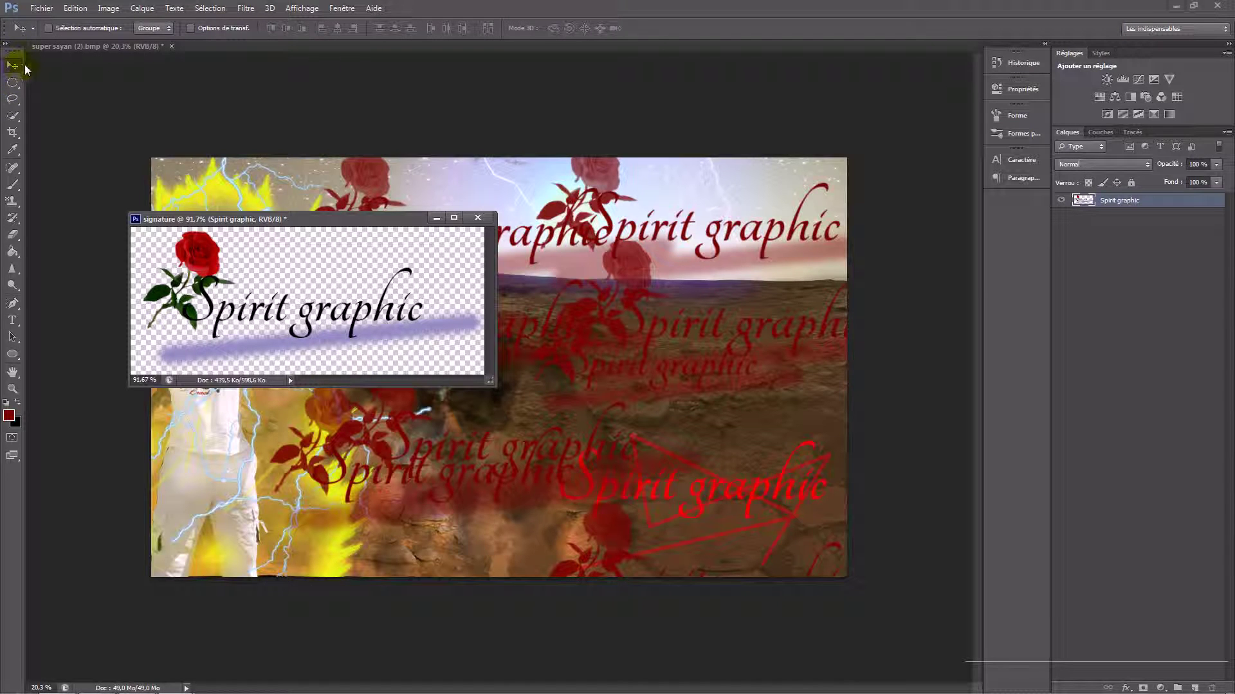
{"action": "left_click_drag", "start_coordinate": [193, 297], "coordinate": [602, 329]}
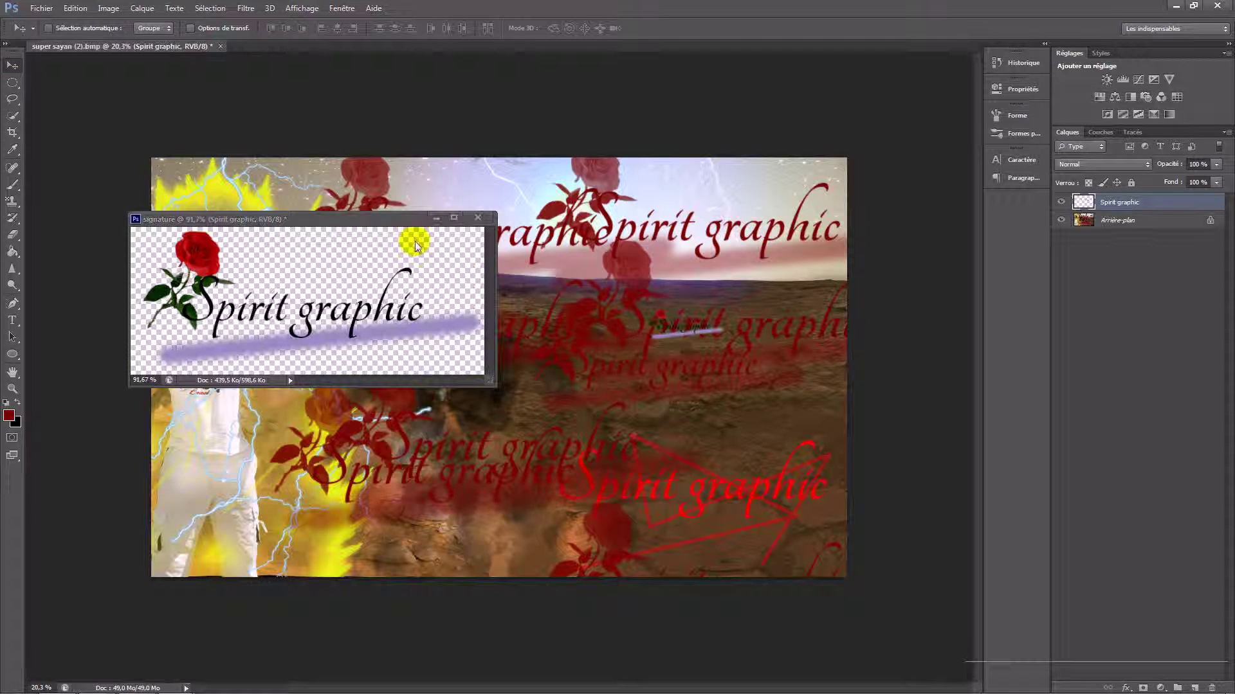
{"action": "mouse_move", "coordinate": [362, 214]}
{"action": "left_mouse_down"}
{"action": "mouse_move", "coordinate": [361, 244]}
{"action": "mouse_move", "coordinate": [261, 48]}
{"action": "left_mouse_up"}
{"action": "left_click", "coordinate": [659, 323]}
{"action": "left_click", "coordinate": [121, 46]}
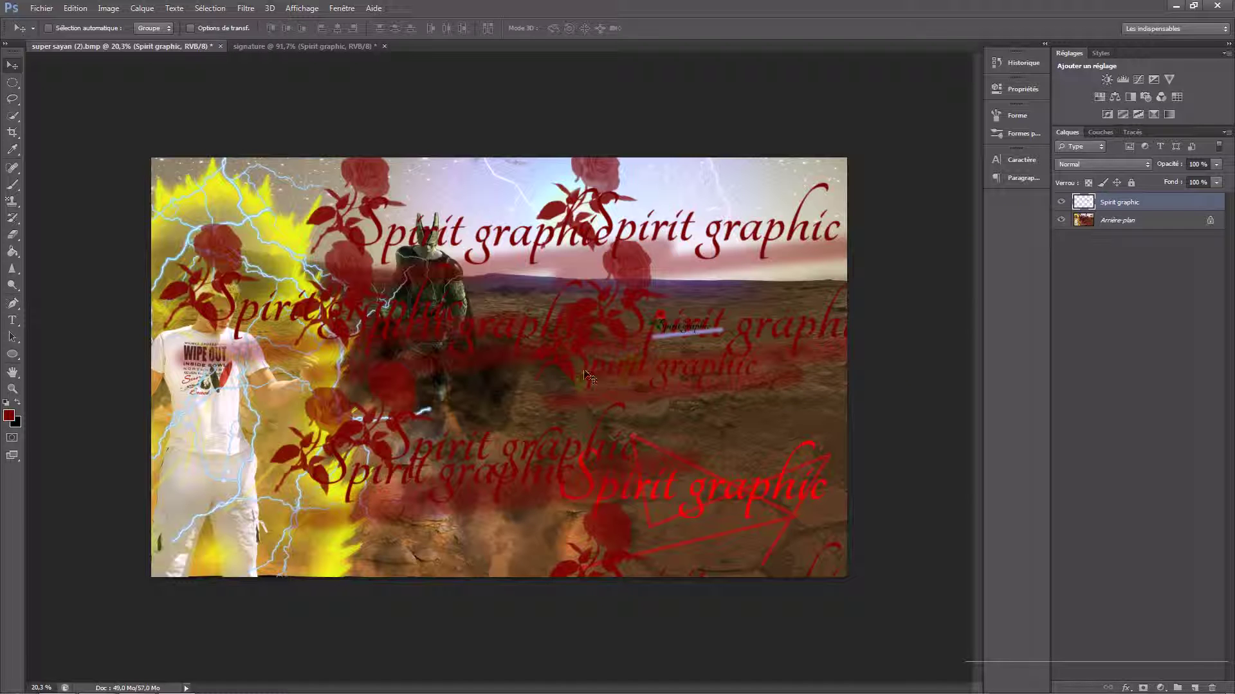
Enlarge the copied signature layer with Free Transform and place it over the bright red signature on the lower desert
{"action": "key", "text": "ctrl+t"}
{"action": "mouse_move", "coordinate": [649, 310]}
{"action": "left_mouse_down"}
{"action": "mouse_move", "coordinate": [252, 225]}
{"action": "mouse_move", "coordinate": [164, 193]}
{"action": "left_mouse_up"}
{"action": "left_click_drag", "start_coordinate": [385, 317], "coordinate": [553, 630]}
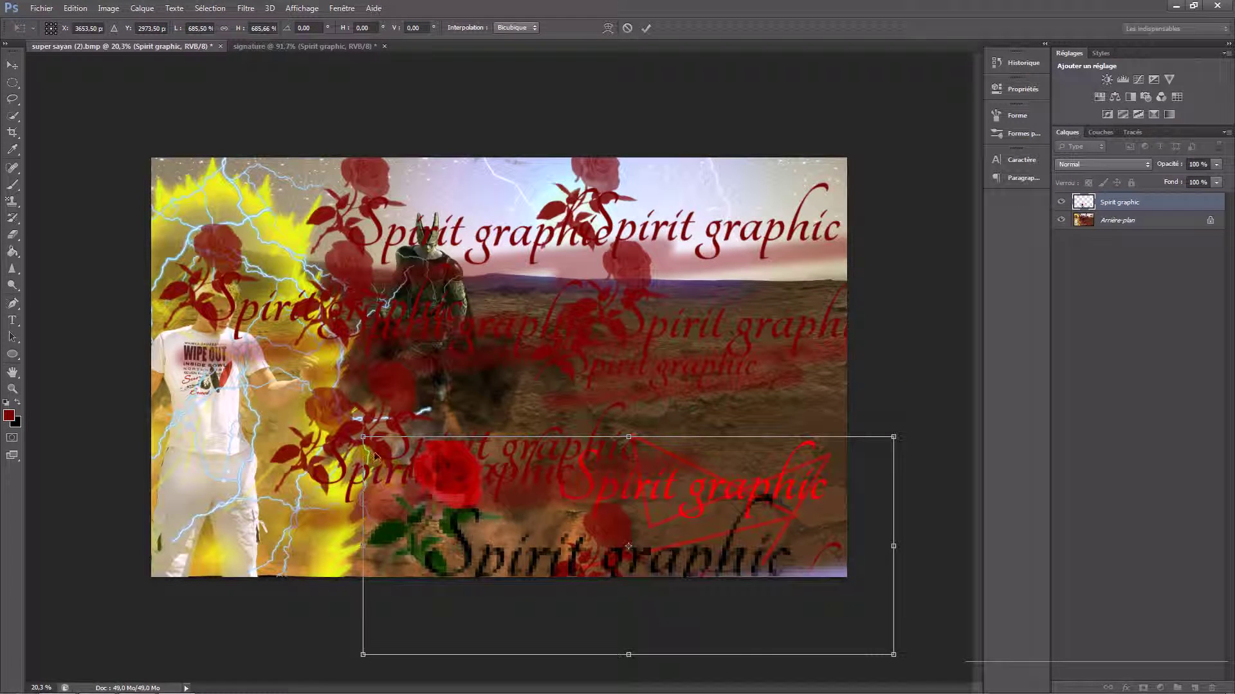
{"action": "left_click_drag", "start_coordinate": [364, 437], "coordinate": [441, 469]}
{"action": "left_click_drag", "start_coordinate": [619, 572], "coordinate": [571, 389]}
{"action": "mouse_move", "coordinate": [394, 287]}
{"action": "left_mouse_down"}
{"action": "mouse_move", "coordinate": [468, 303]}
{"action": "mouse_move", "coordinate": [531, 344]}
{"action": "mouse_move", "coordinate": [517, 371]}
{"action": "left_mouse_up"}
{"action": "left_click", "coordinate": [646, 28]}
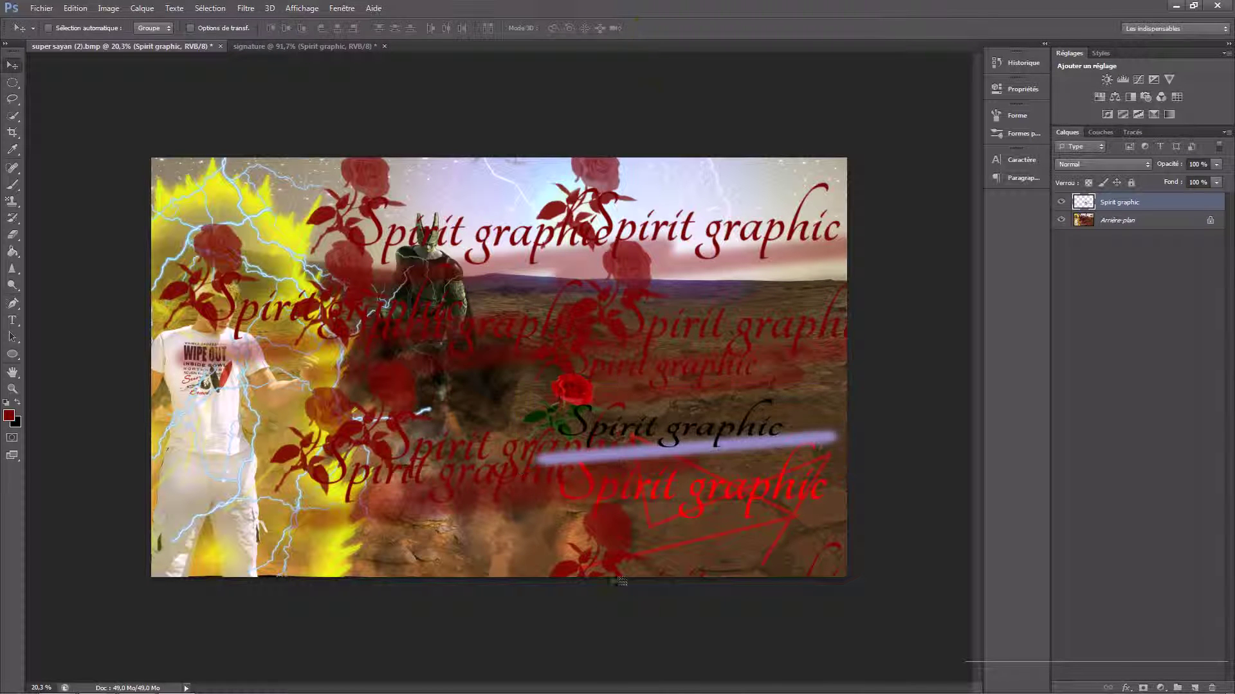
{"action": "mouse_move", "coordinate": [730, 442]}
{"action": "left_mouse_down"}
{"action": "mouse_move", "coordinate": [770, 394]}
{"action": "mouse_move", "coordinate": [746, 470]}
{"action": "mouse_move", "coordinate": [771, 547]}
{"action": "mouse_move", "coordinate": [742, 463]}
{"action": "mouse_move", "coordinate": [748, 486]}
{"action": "left_mouse_up"}
{"action": "mouse_move", "coordinate": [990, 689]}
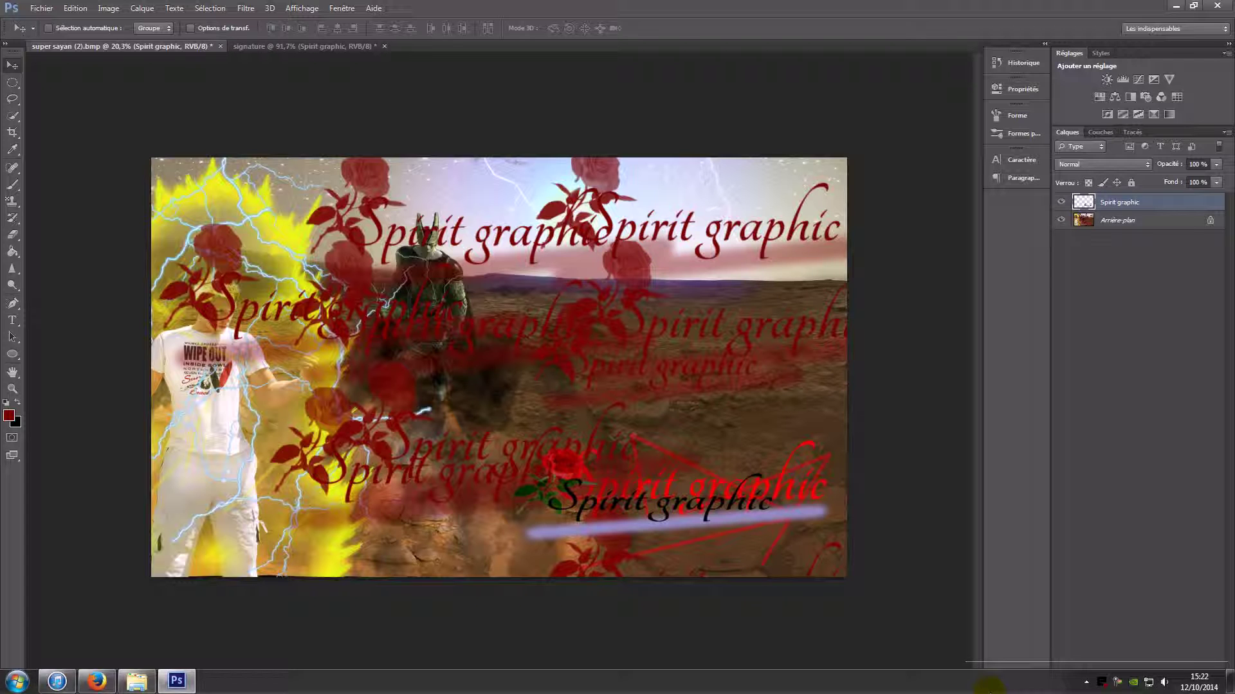
Stamp the dark red signature brush four times on the Spirit graphic layer, across the figures and the desert
{"action": "left_click", "coordinate": [12, 185]}
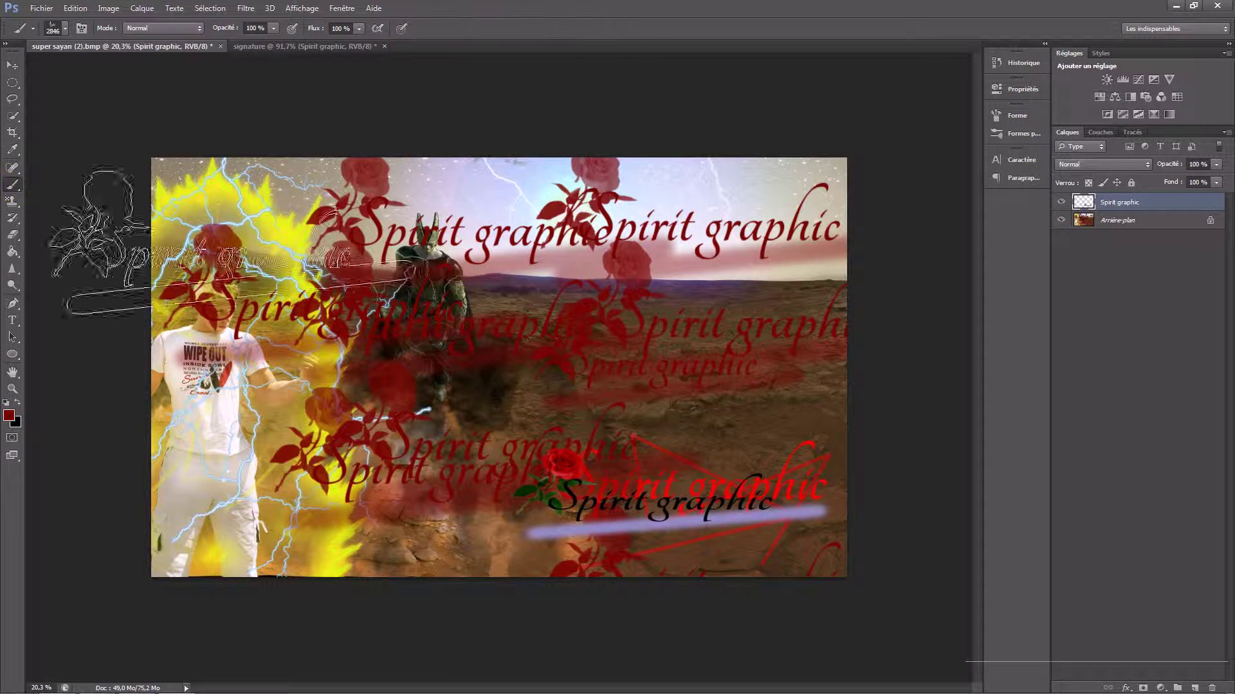
{"action": "left_click", "coordinate": [542, 332]}
{"action": "left_click", "coordinate": [400, 386]}
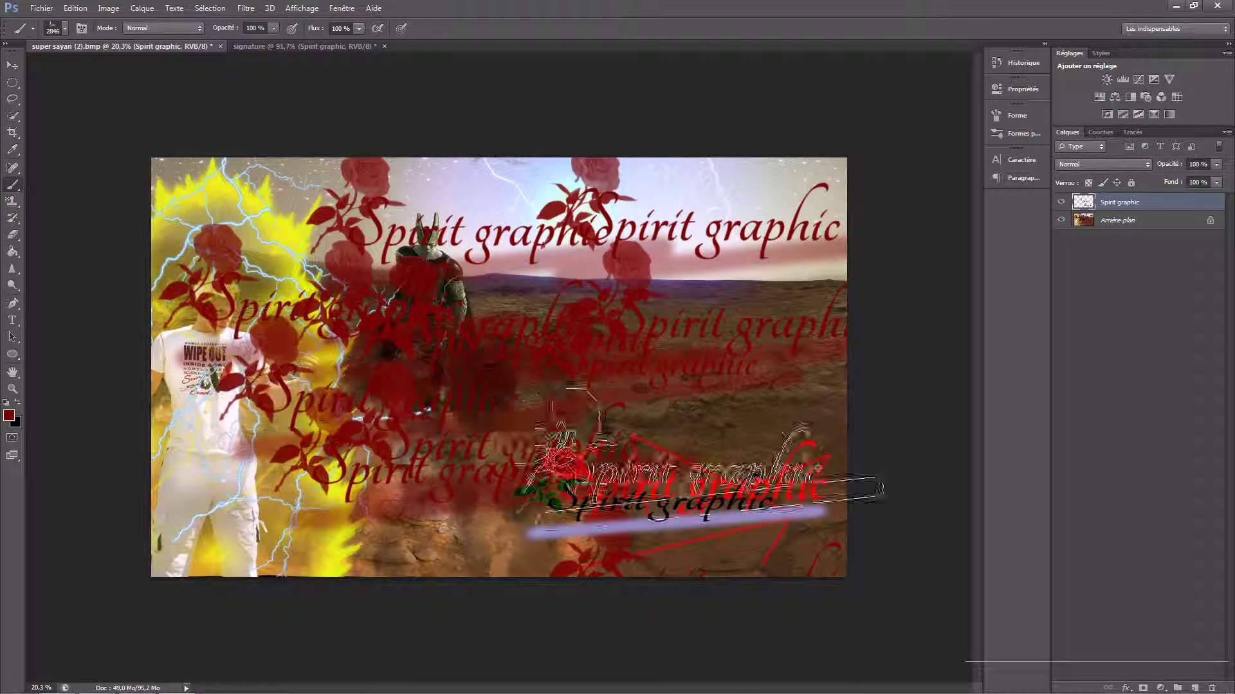
{"action": "left_click", "coordinate": [626, 407]}
{"action": "left_click", "coordinate": [362, 524]}
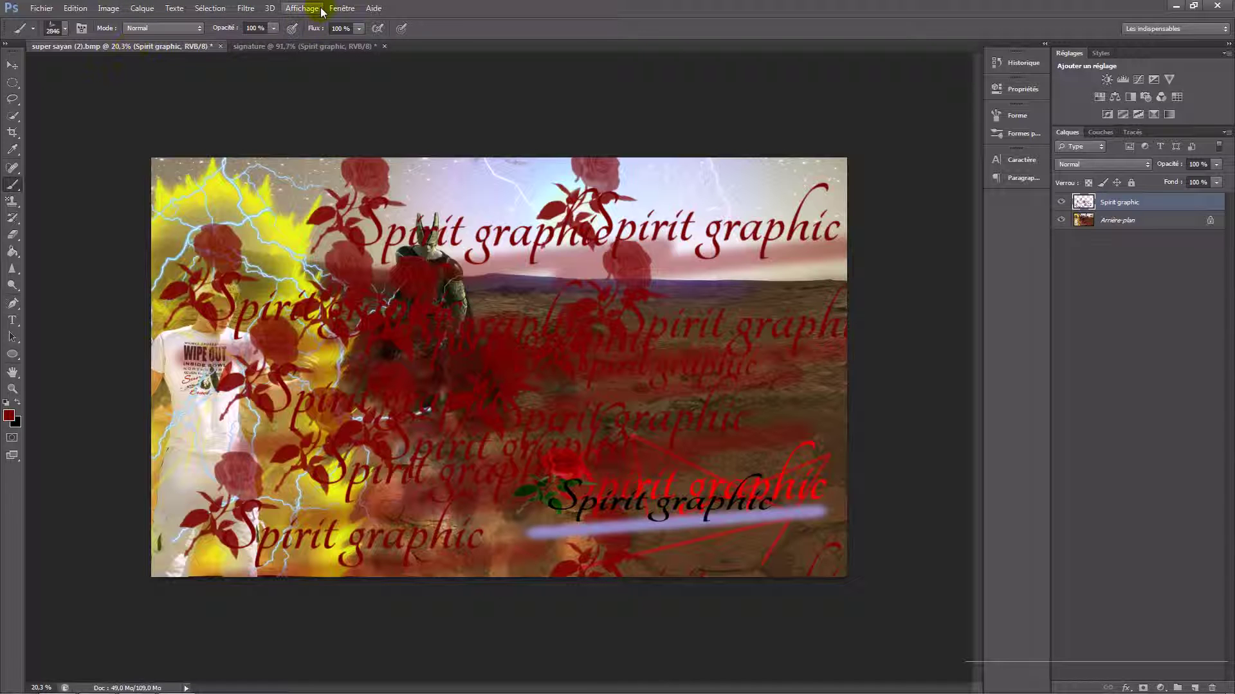
Return to the signature document, undo the background deletion and layer merge, and check the Save As options without saving
{"action": "left_click", "coordinate": [298, 45]}
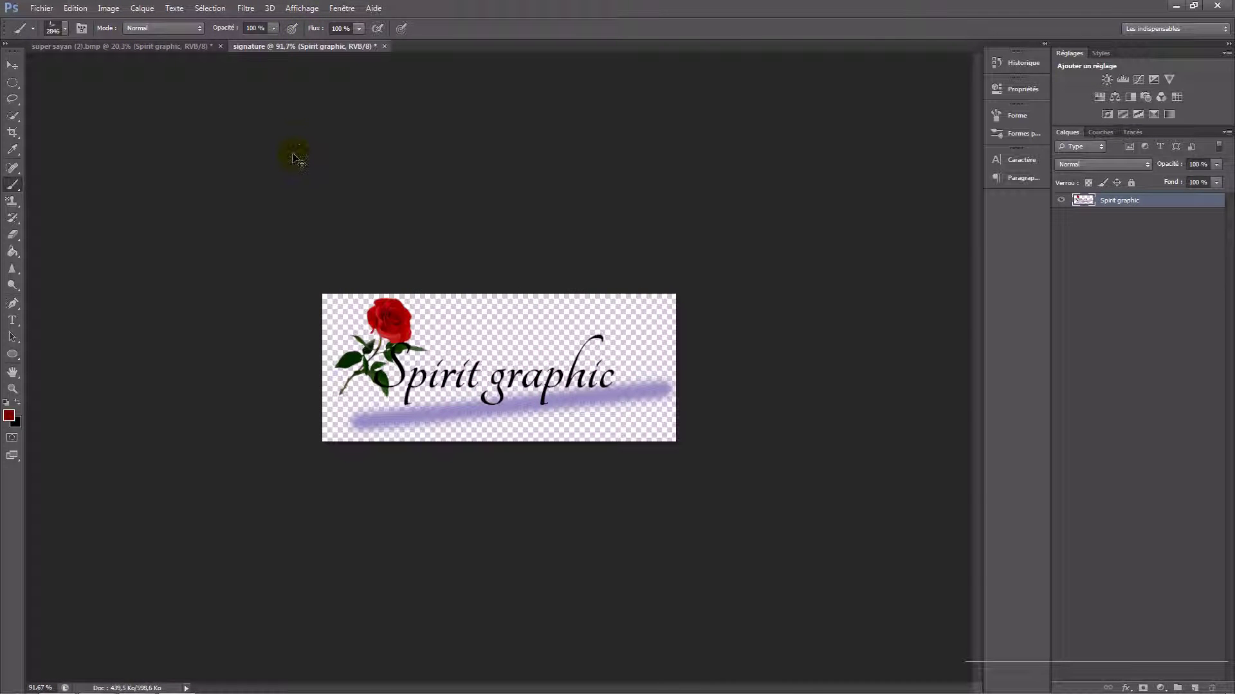
{"action": "left_click", "coordinate": [45, 8]}
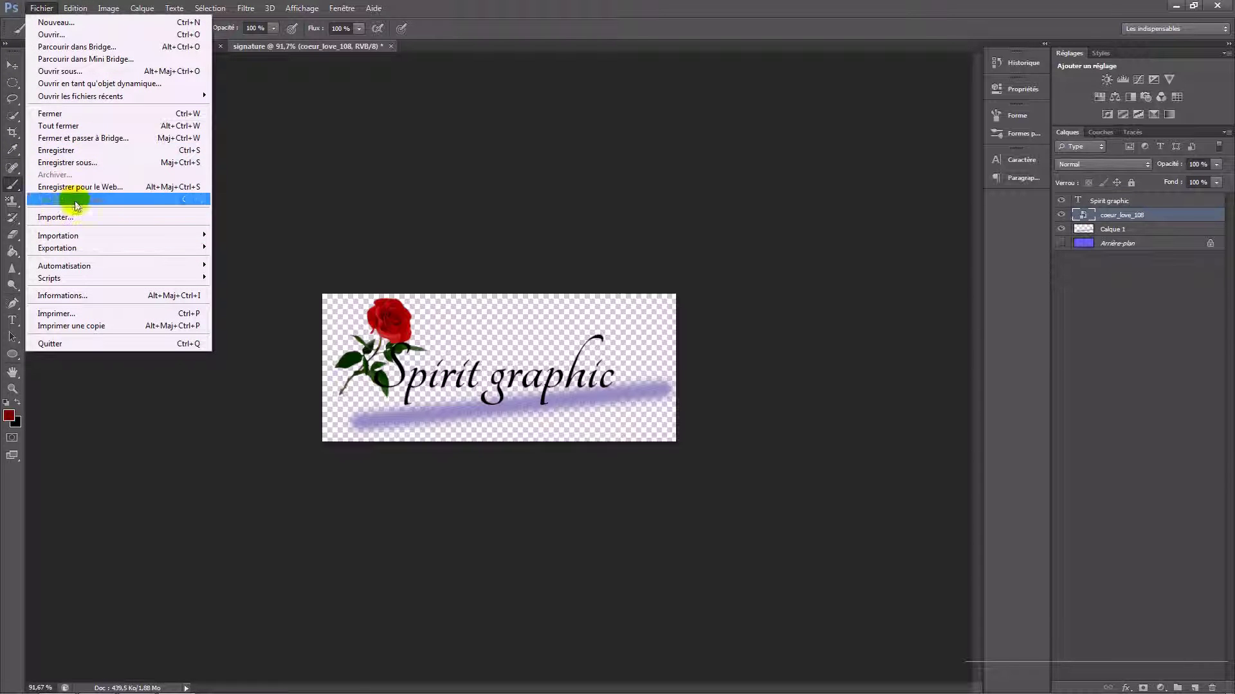
{"action": "left_click", "coordinate": [90, 162]}
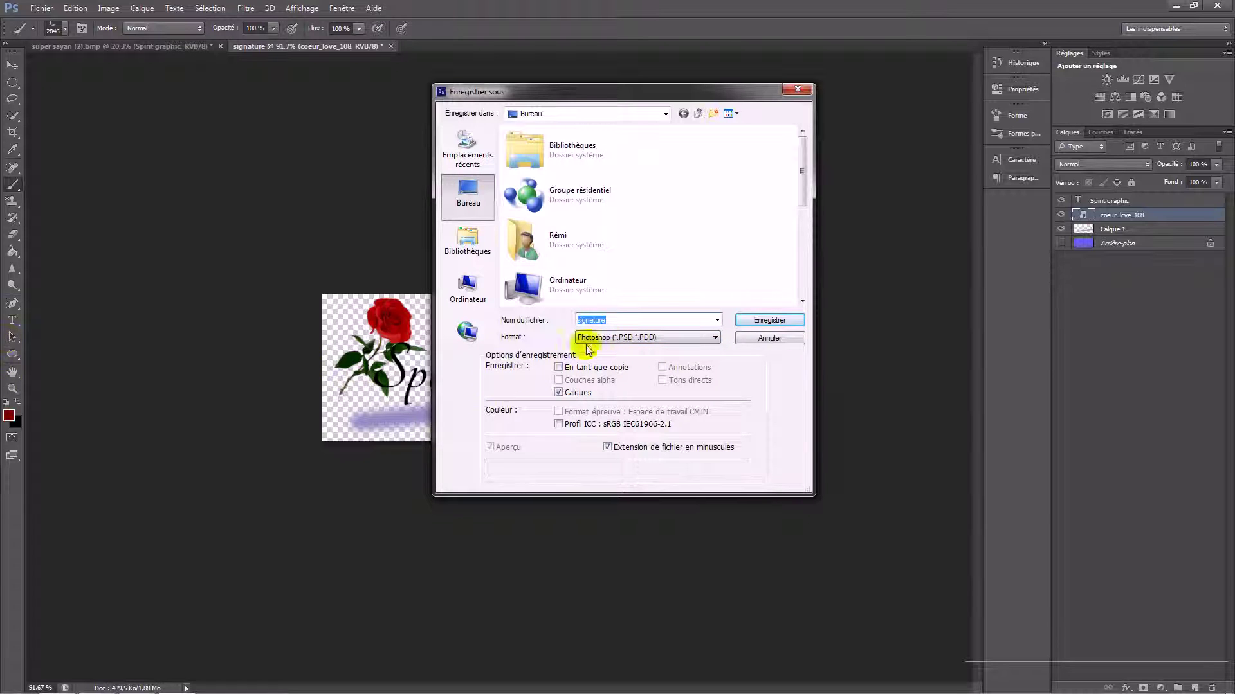
{"action": "left_click", "coordinate": [760, 340]}
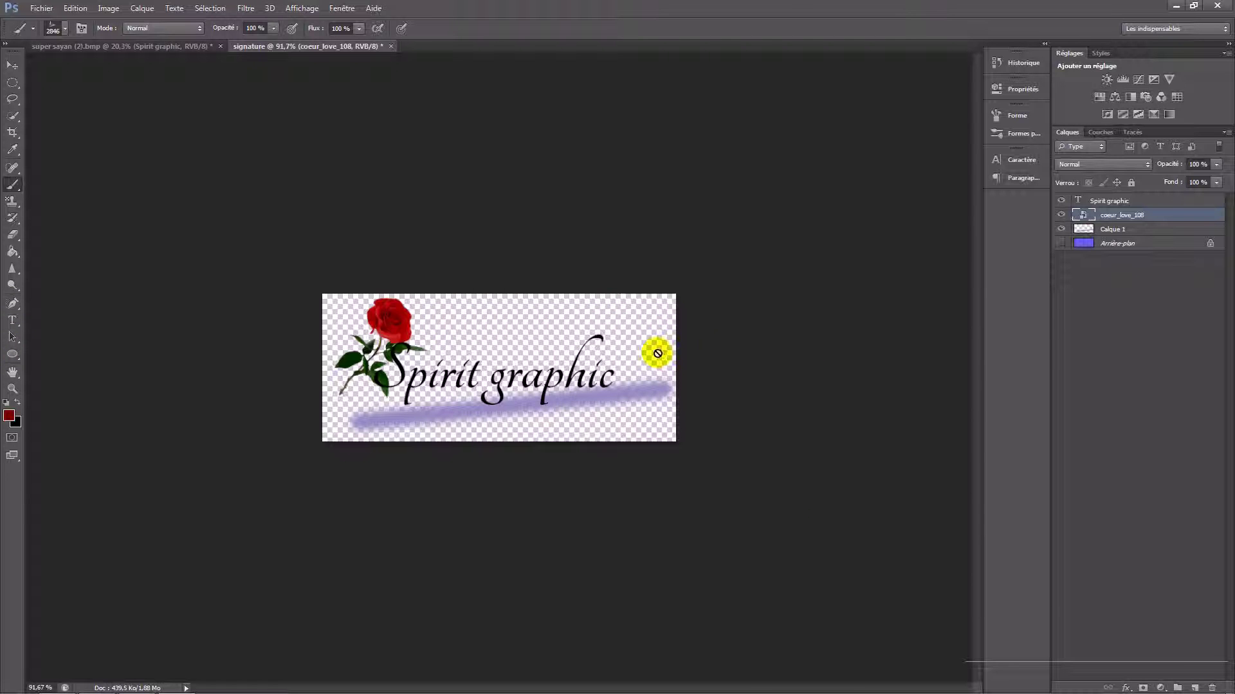